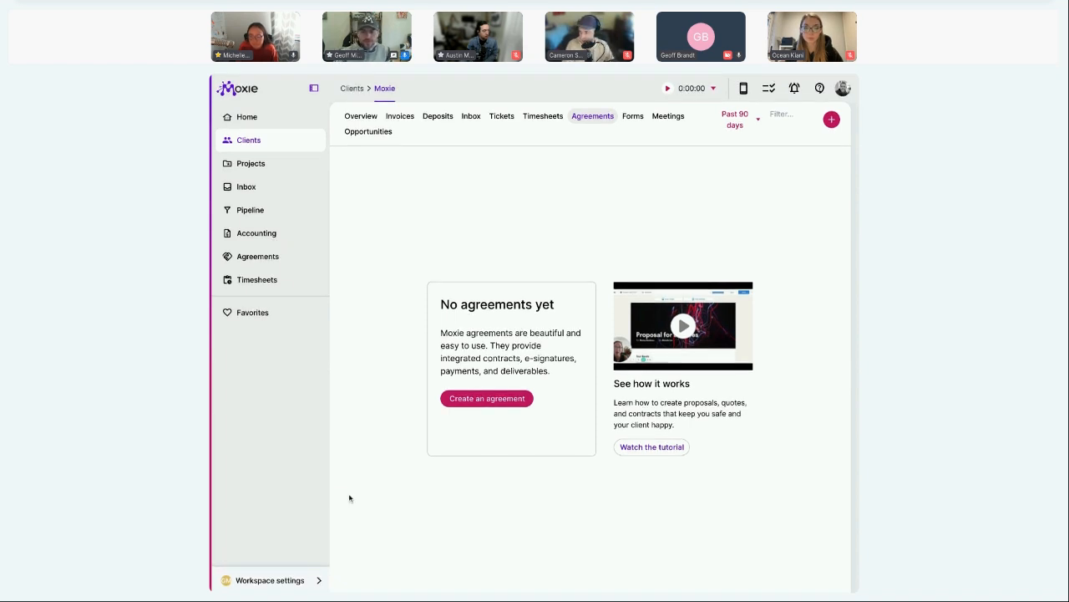
# Step: Open the Design Services agreement template for editing from the workspace's agreement templates
pyautogui.click(298, 583)
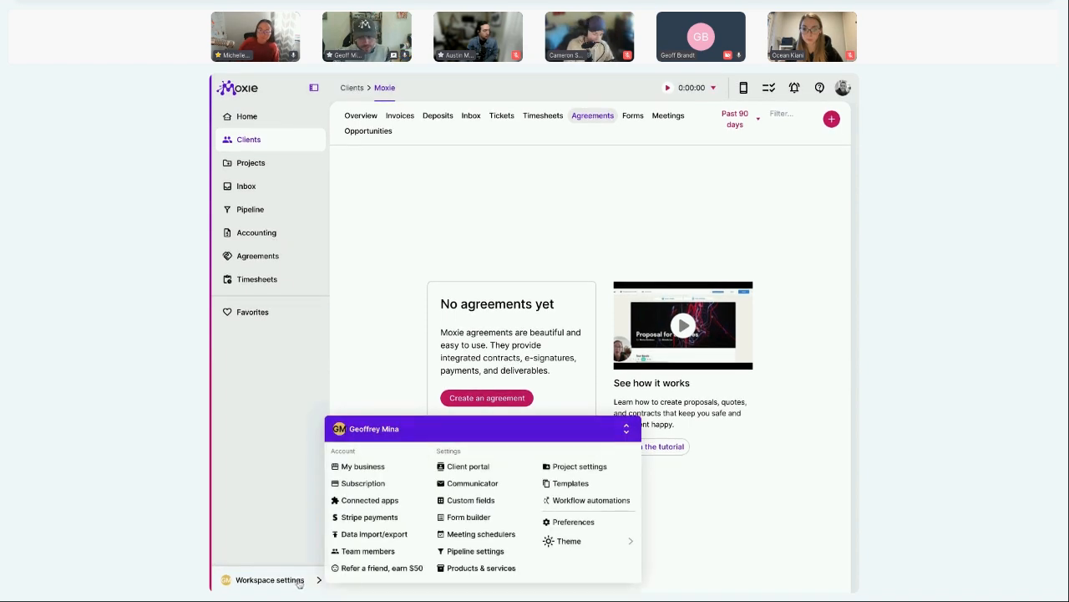
pyautogui.click(561, 484)
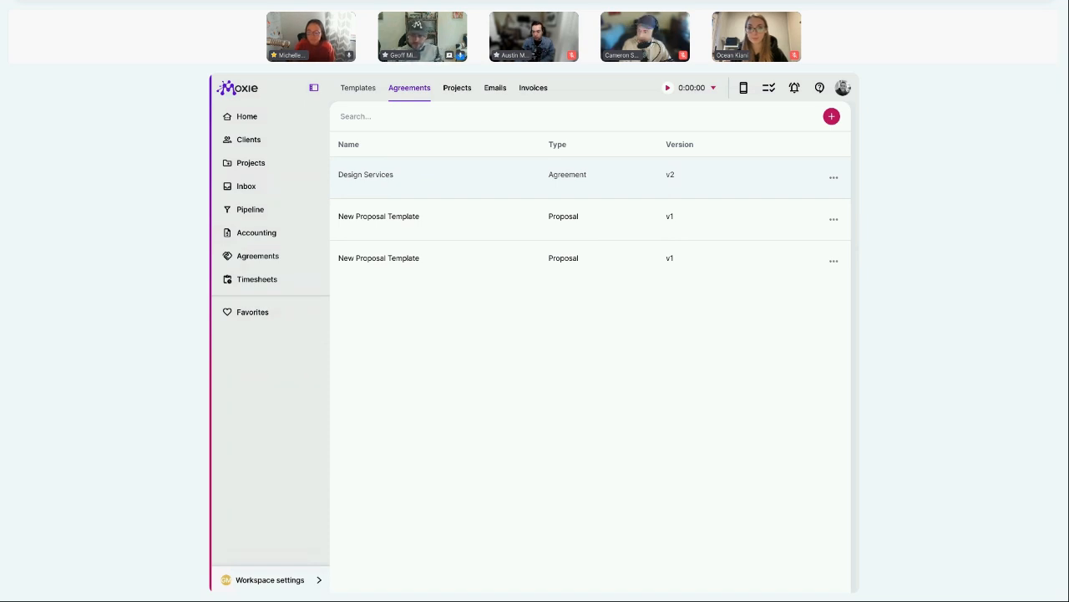
pyautogui.click(620, 171)
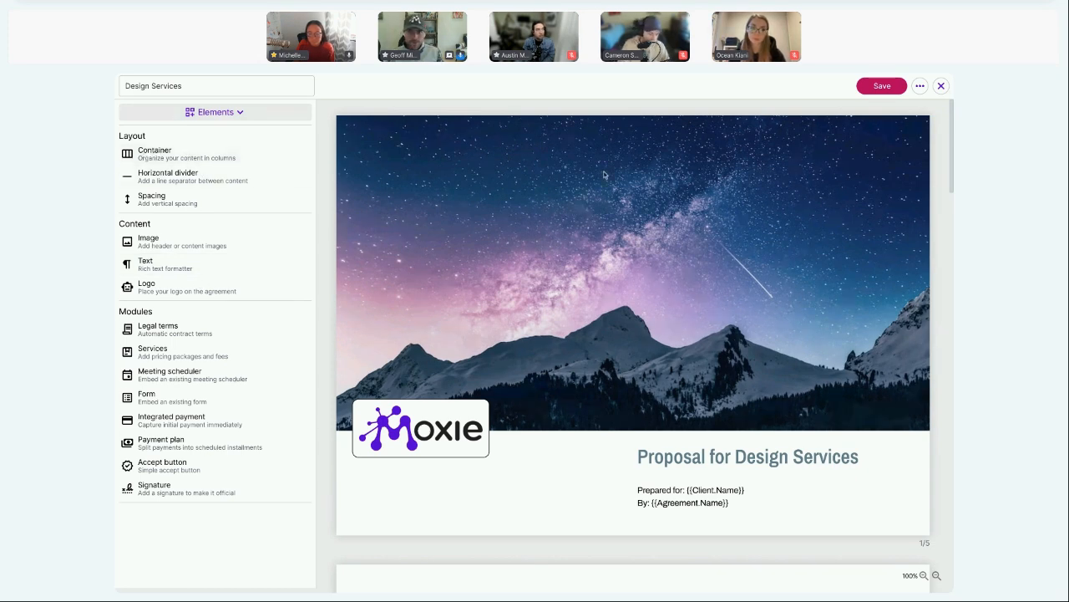
# Step: Show the Design Services template's settings to review its invoice template, confirmation email, redirect URL and signature message
pyautogui.click(227, 116)
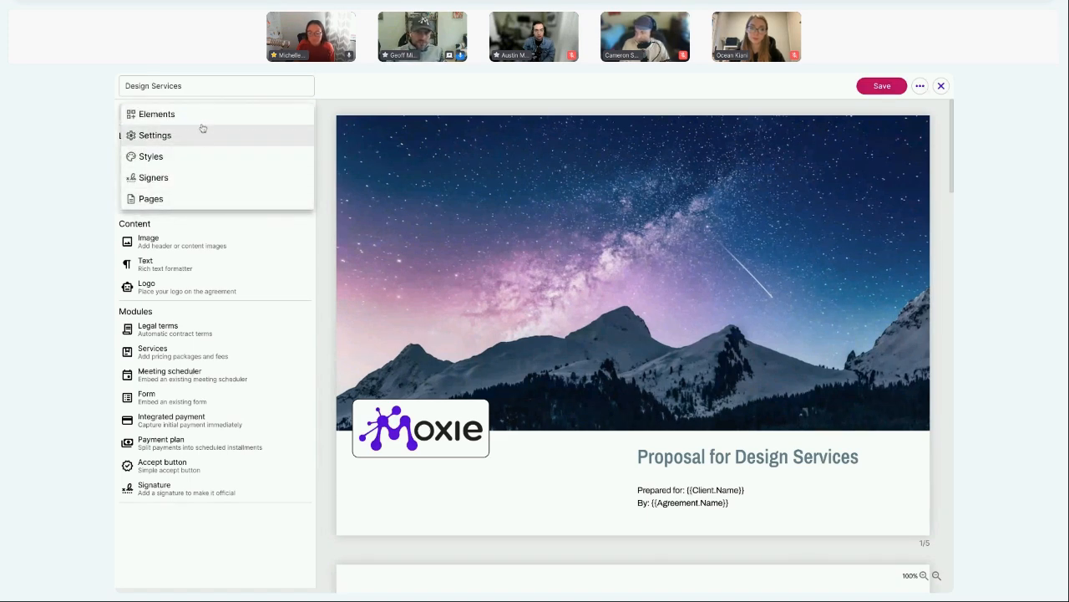
pyautogui.click(201, 121)
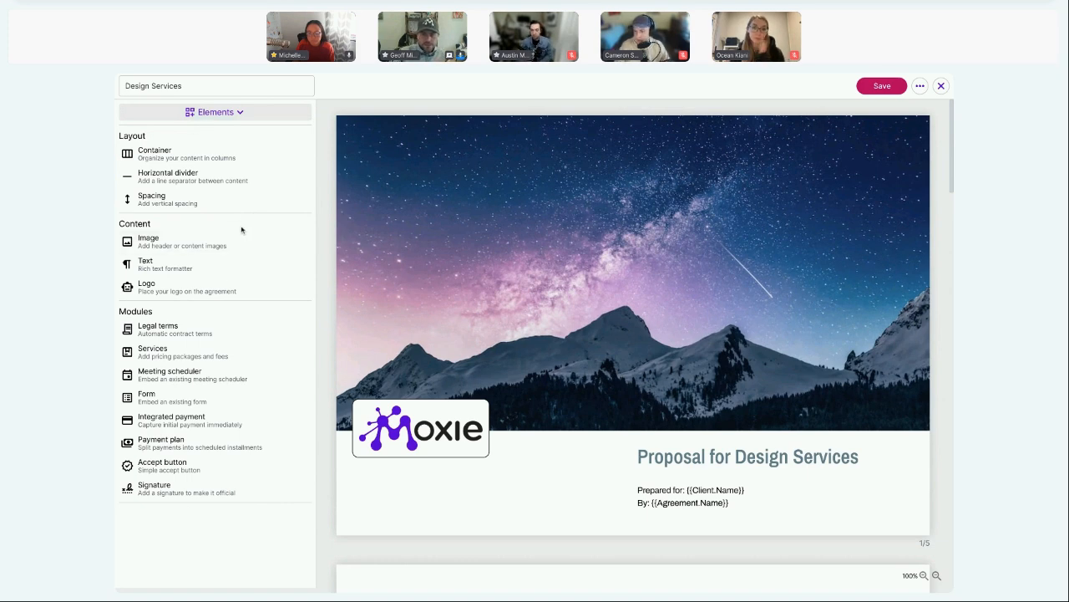
pyautogui.click(227, 114)
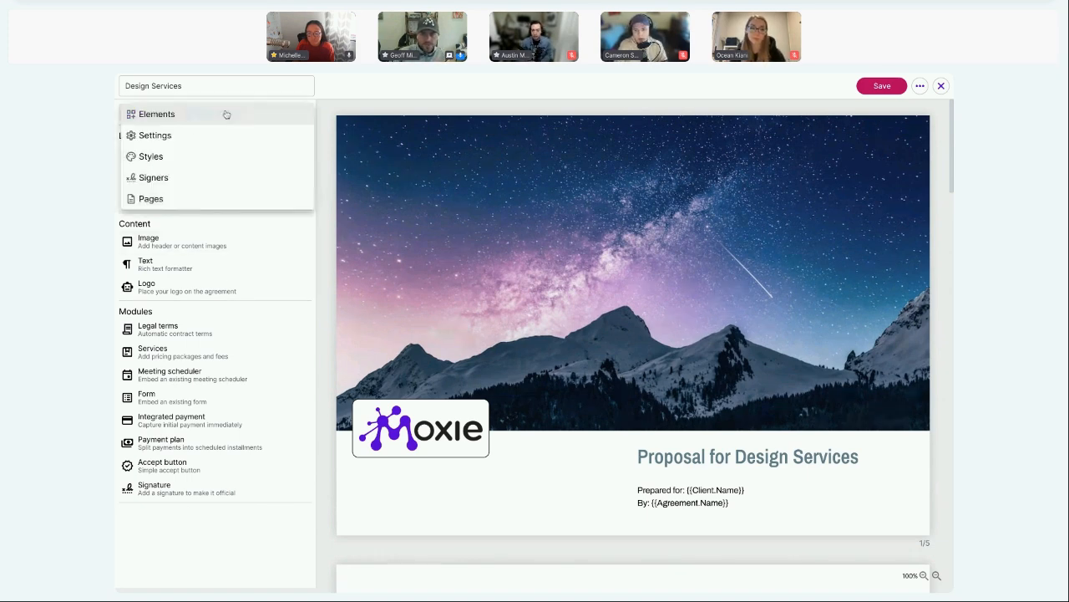
pyautogui.click(220, 136)
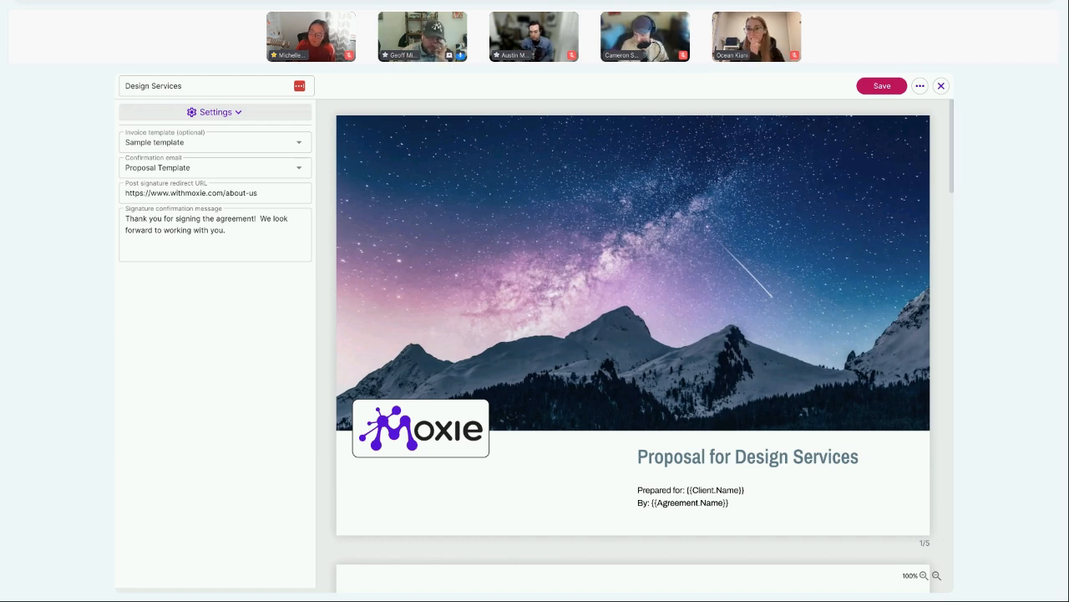
# Step: Examine the Agreements tokens available in the unnamed email template dated Jun 17, 2023, leaving the template without saving
pyautogui.click(941, 86)
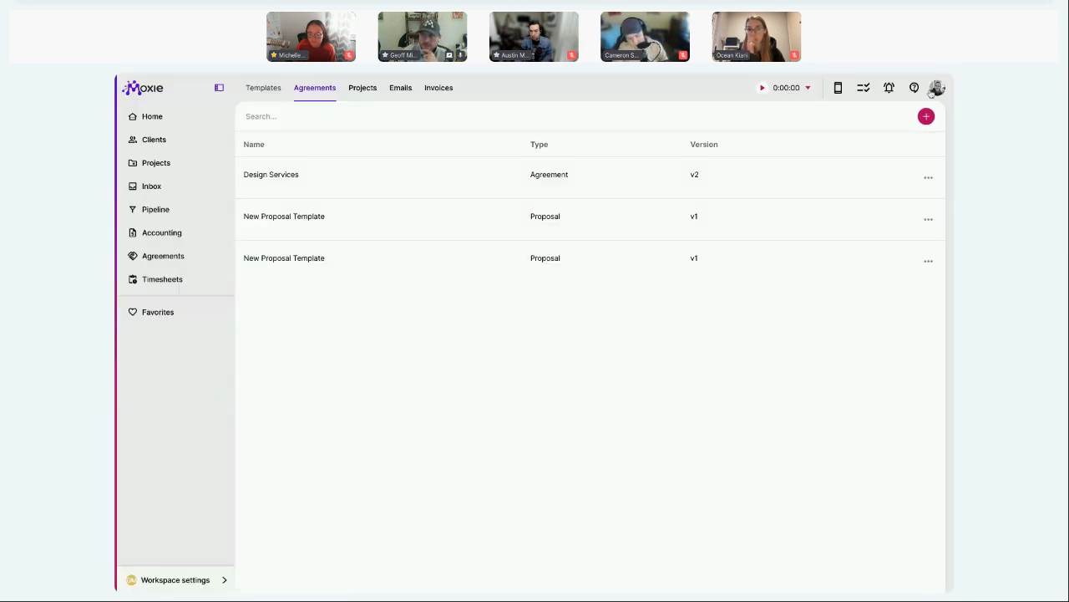
pyautogui.click(177, 580)
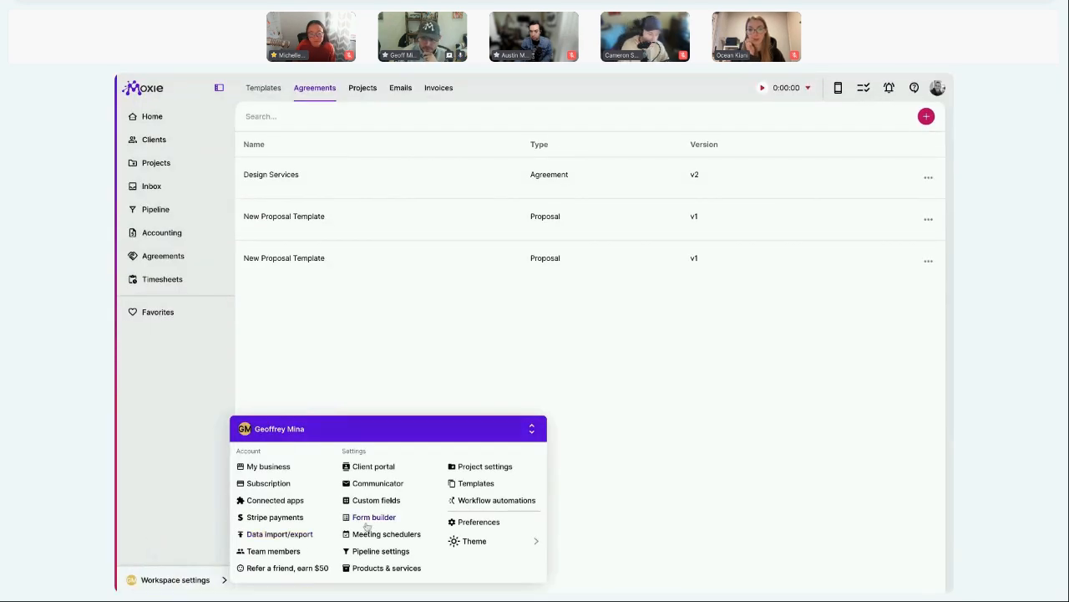
pyautogui.click(476, 485)
pyautogui.click(400, 89)
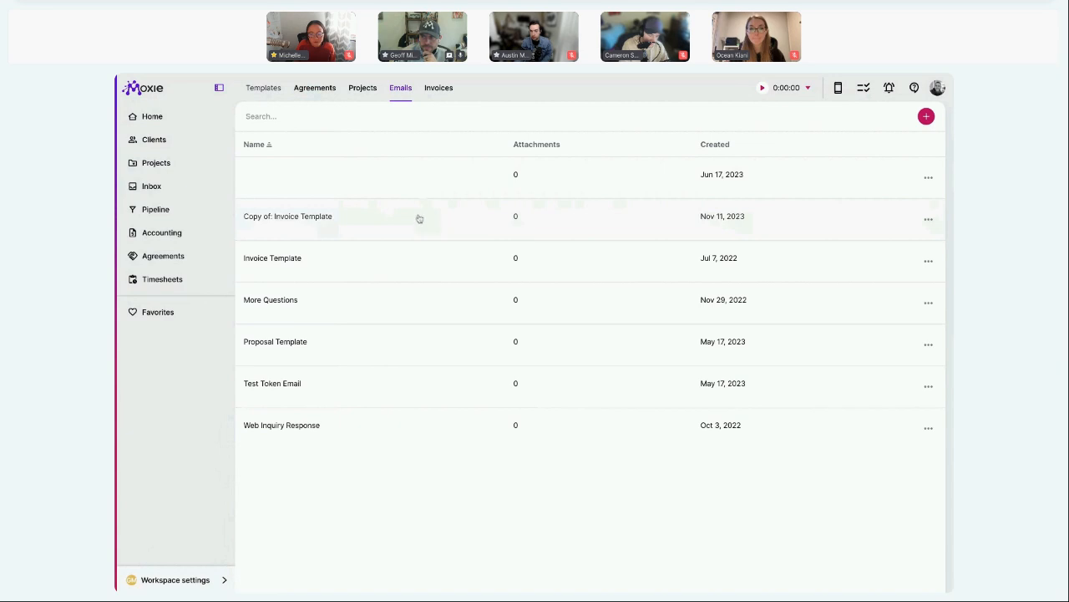
pyautogui.click(407, 181)
pyautogui.click(710, 212)
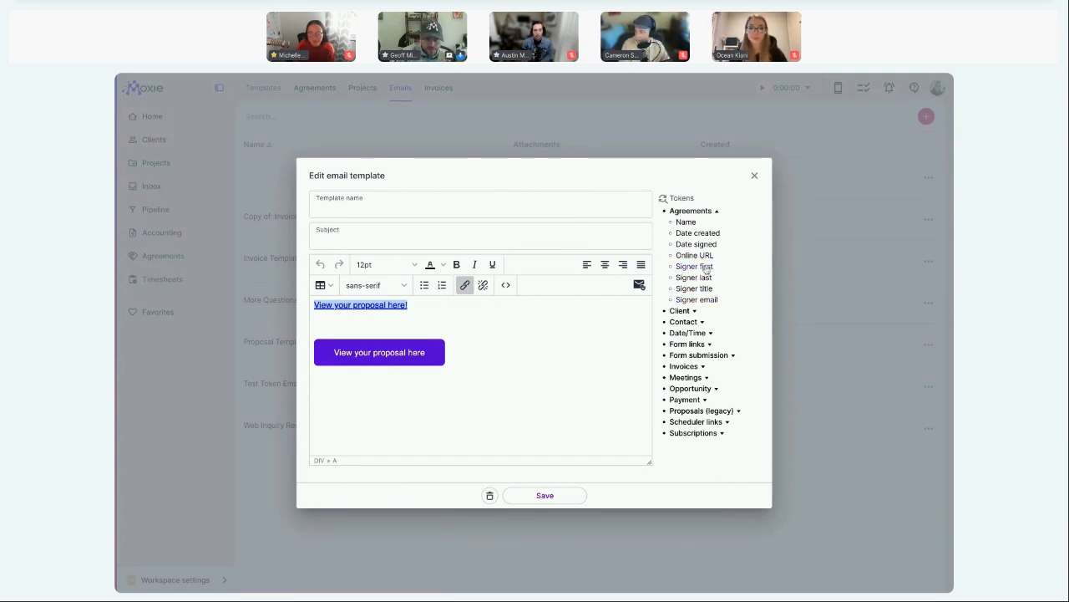
pyautogui.click(701, 211)
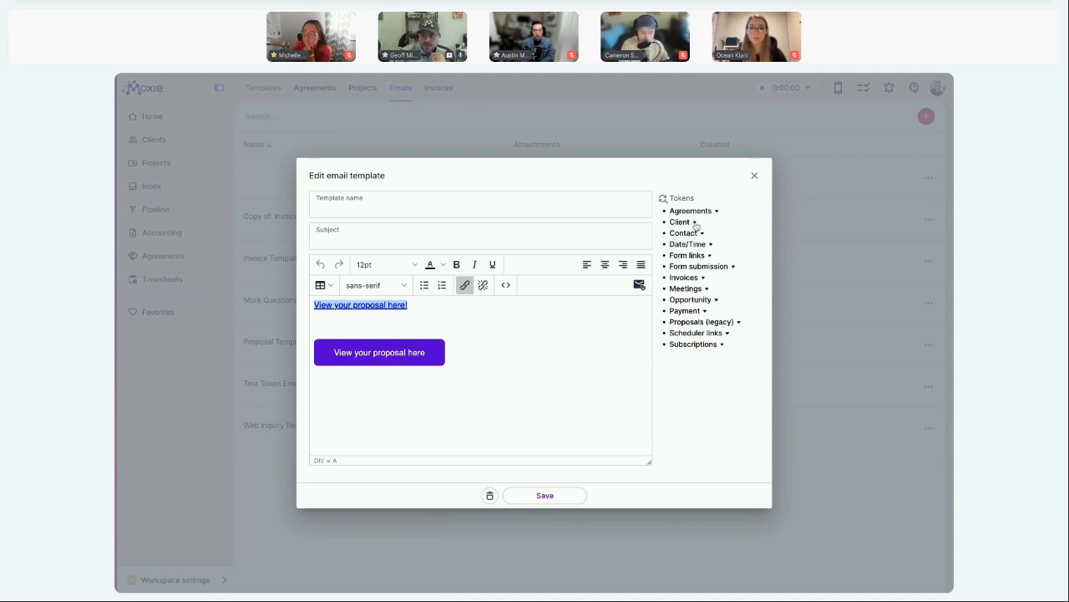
pyautogui.click(756, 176)
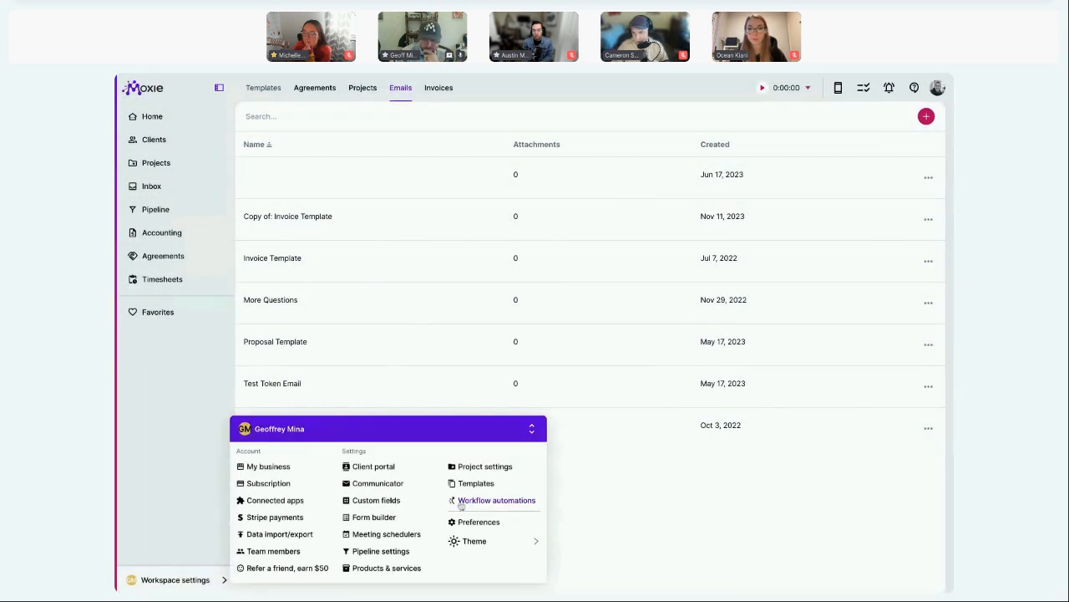
# Step: Return to the agreement templates and reopen the Design Services template
pyautogui.click(451, 186)
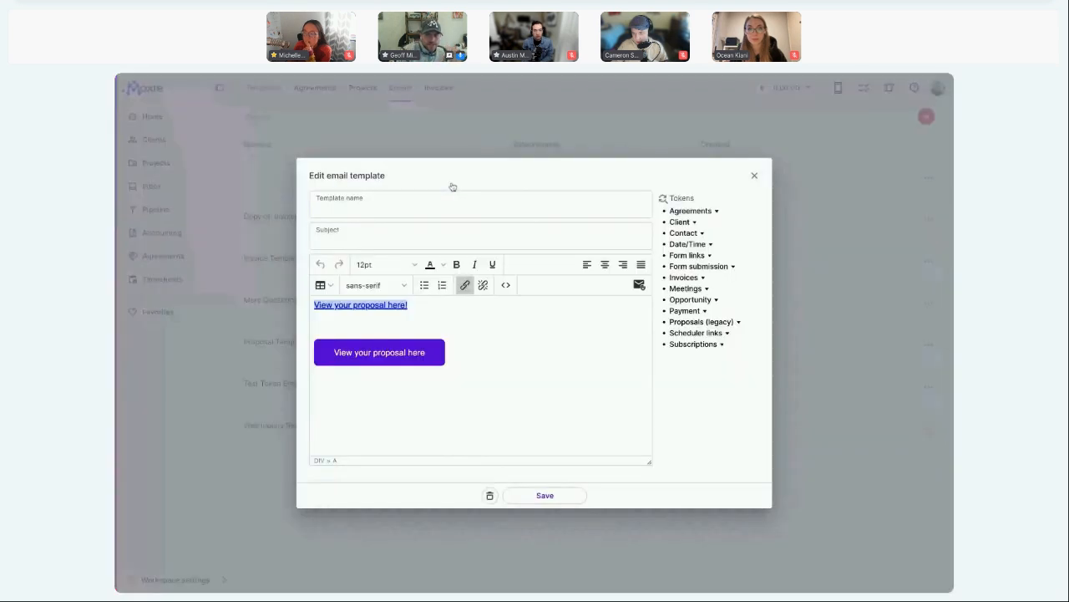
pyautogui.click(411, 141)
pyautogui.click(322, 90)
pyautogui.click(417, 178)
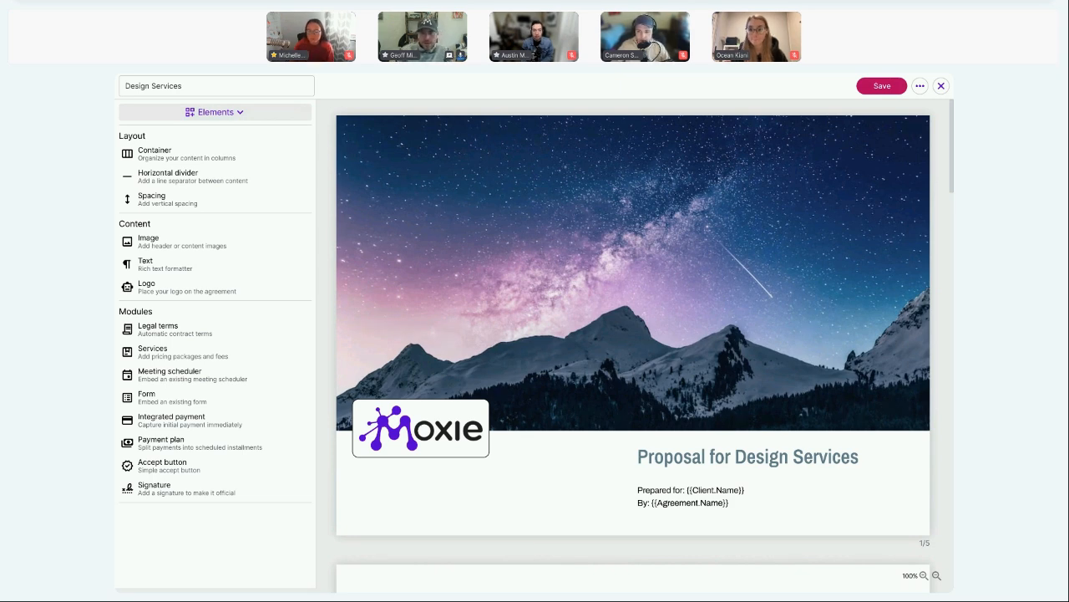
# Step: Look through the Design Services template from the cover page to the legal terms and back
pyautogui.click(231, 114)
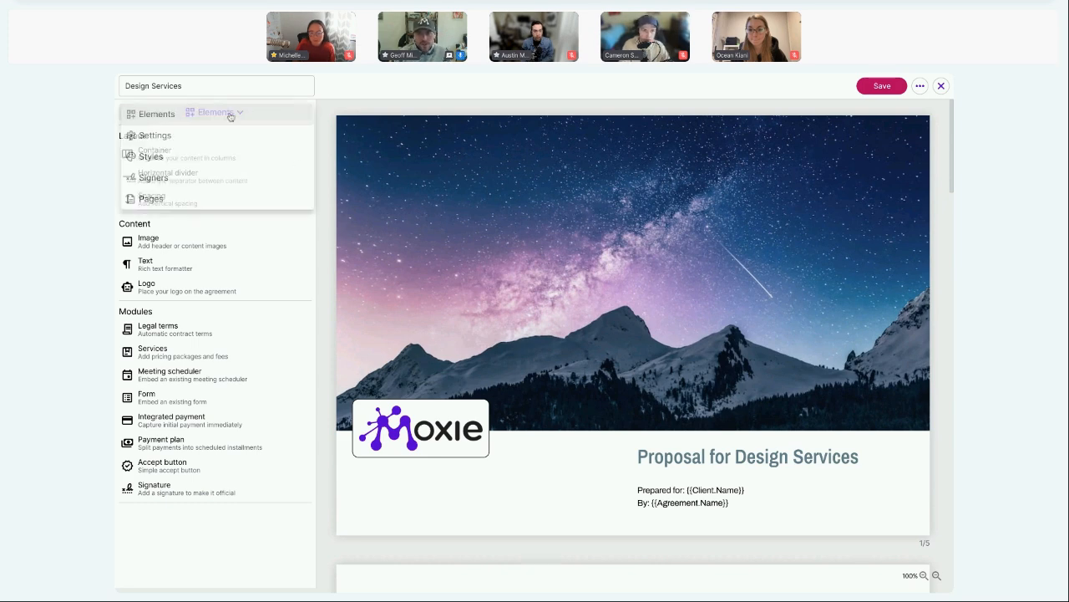
pyautogui.click(329, 208)
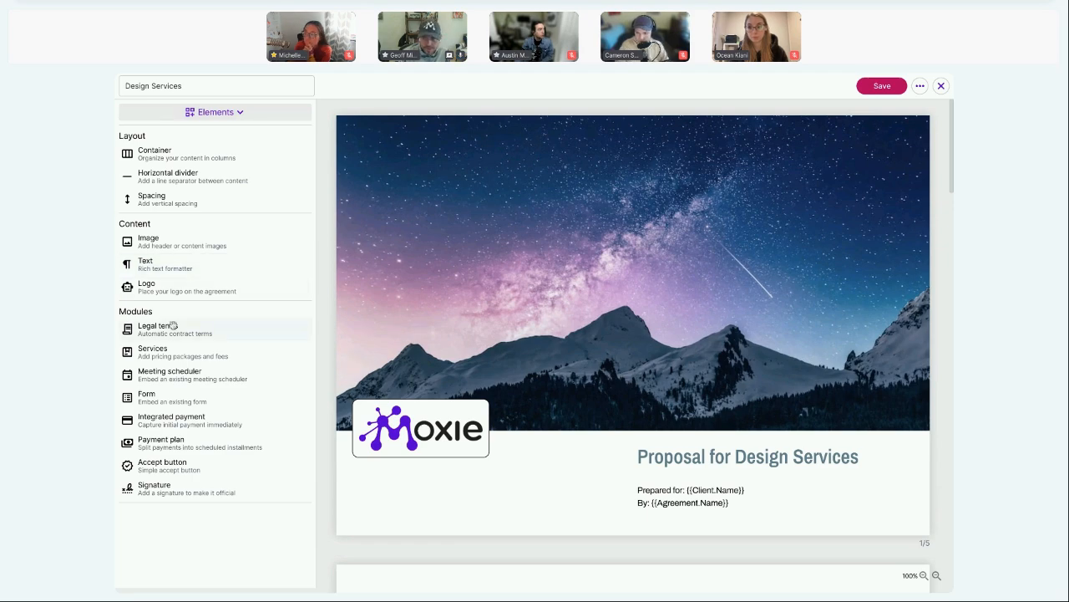
pyautogui.scroll(-20, 504, 384)
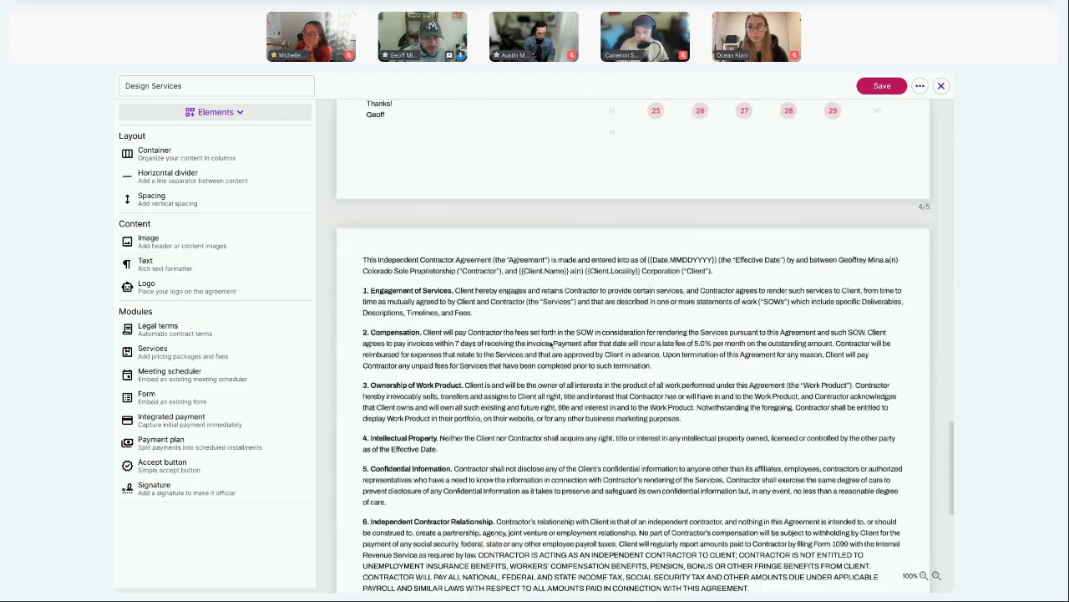
pyautogui.scroll(20, 555, 354)
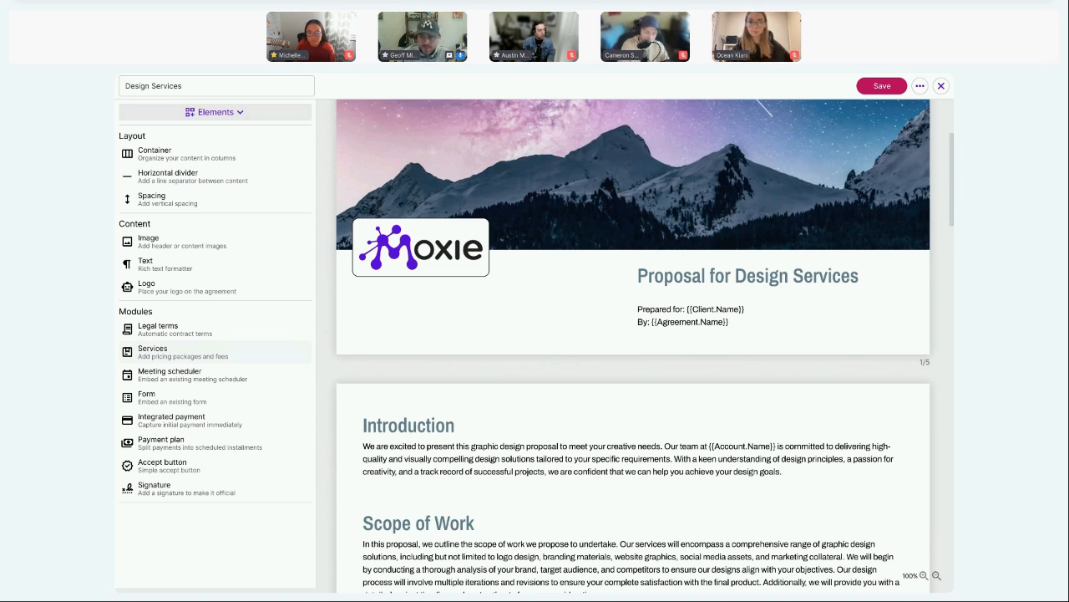
# Step: Examine the template's font styles and the text style choices available for the Introduction heading
pyautogui.click(219, 112)
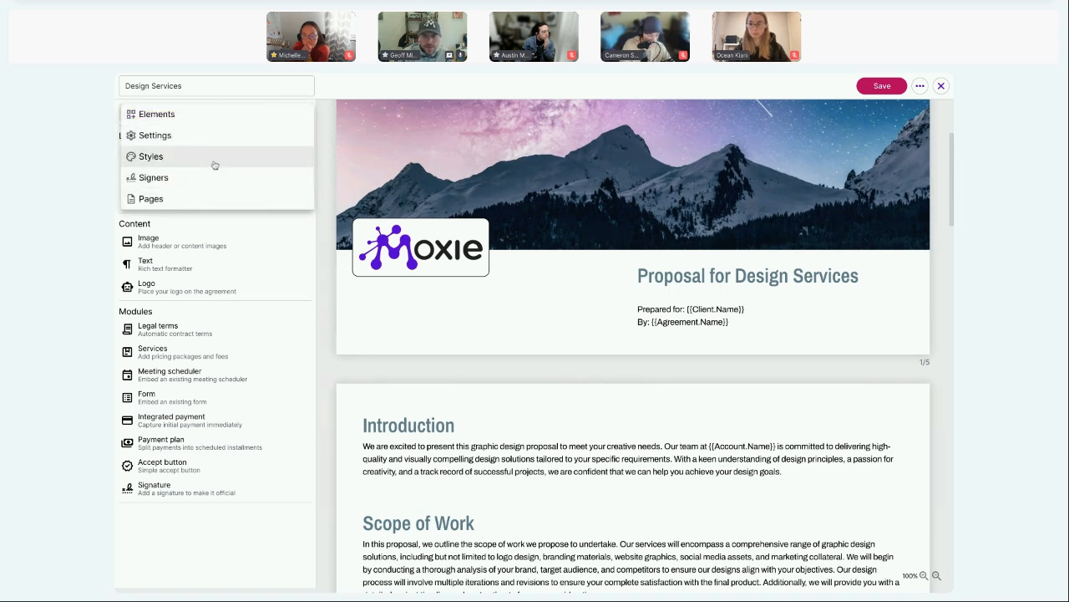
pyautogui.click(215, 164)
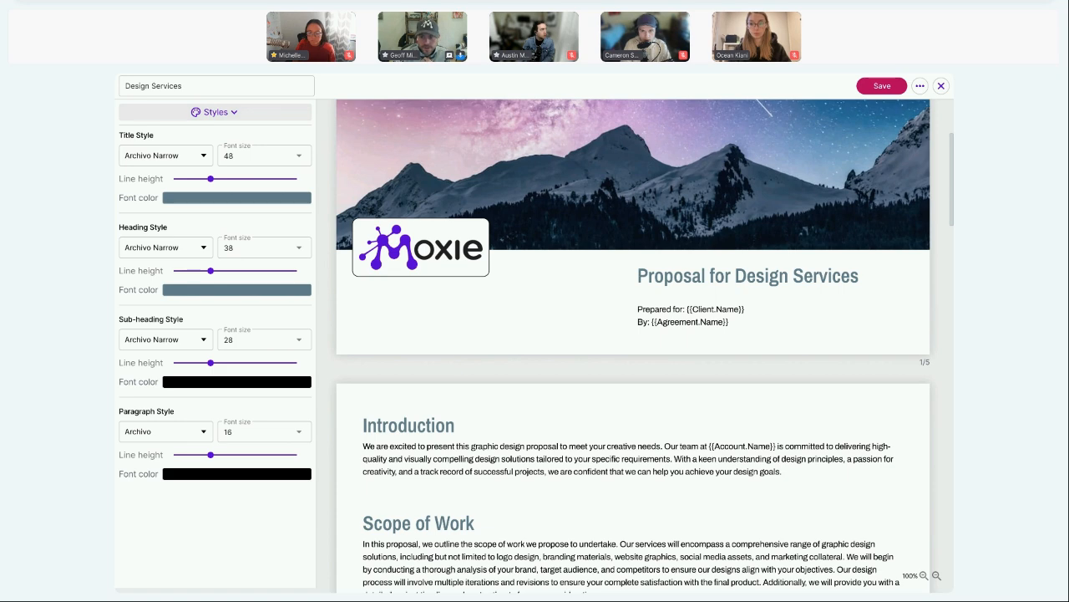
pyautogui.click(433, 428)
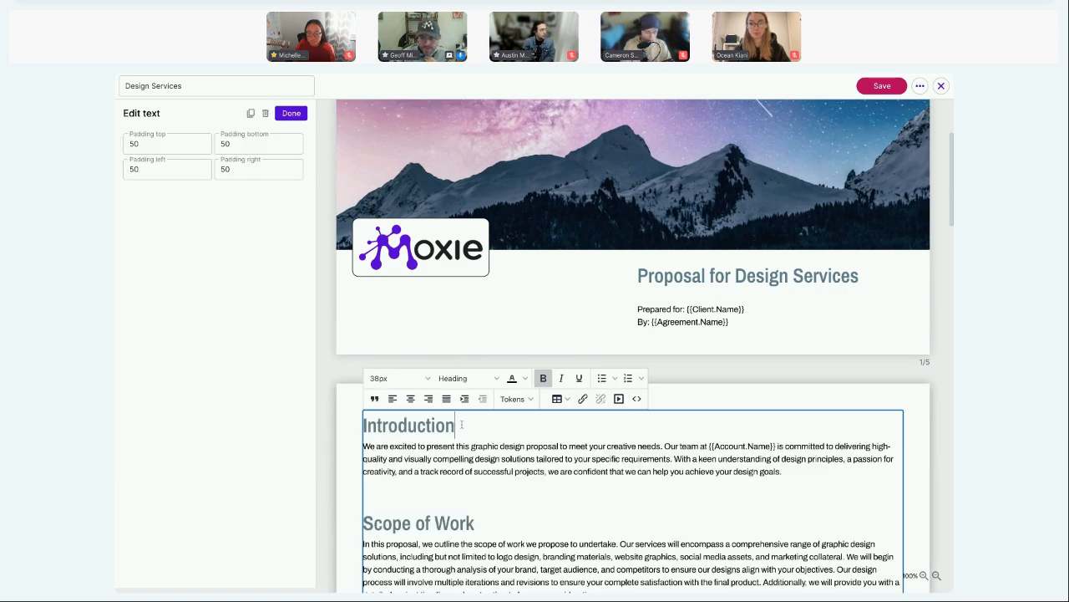
pyautogui.click(475, 379)
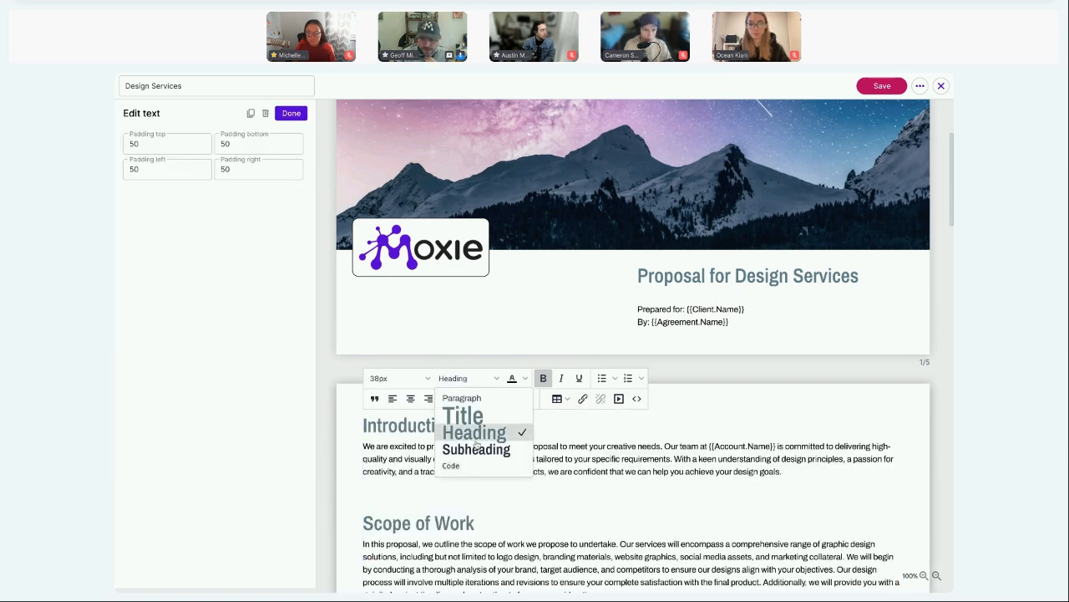
pyautogui.click(621, 431)
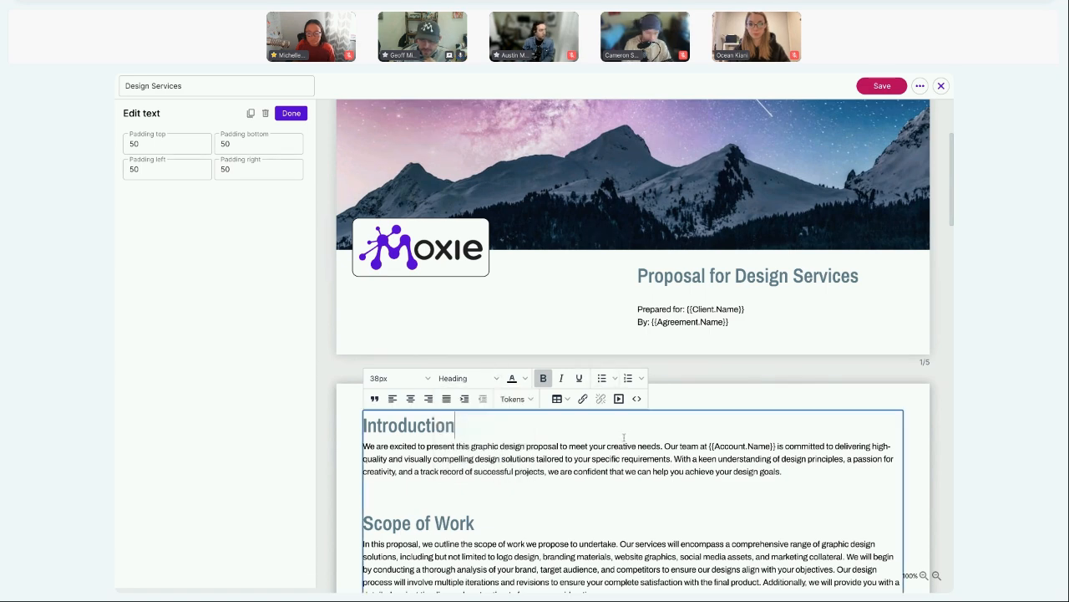
pyautogui.click(348, 369)
# Step: Review the template's signers and its page settings, including page size, orientation and page titles
pyautogui.click(212, 115)
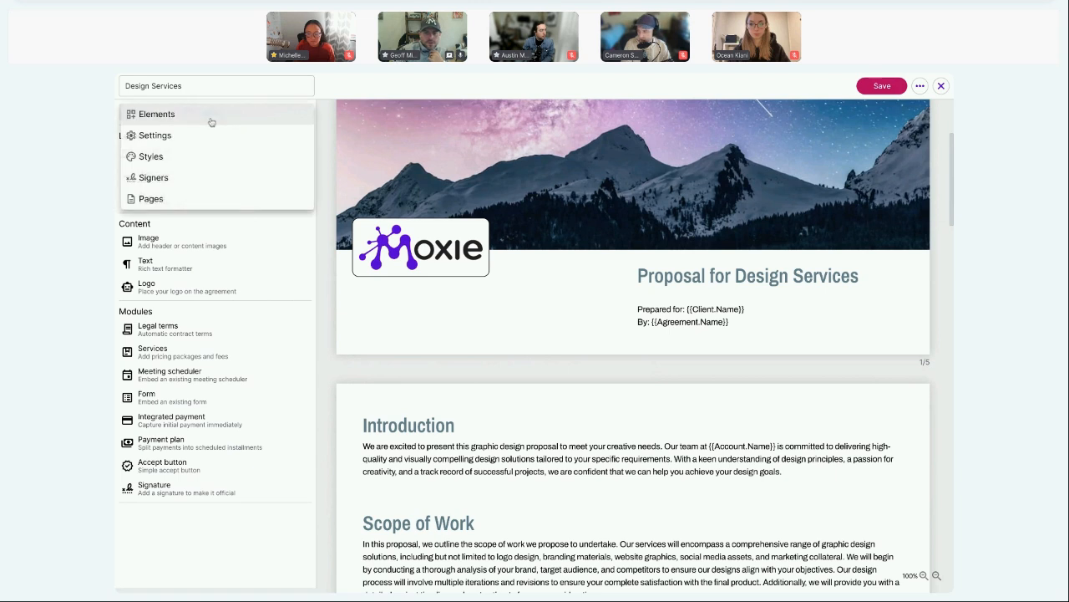
pyautogui.click(208, 177)
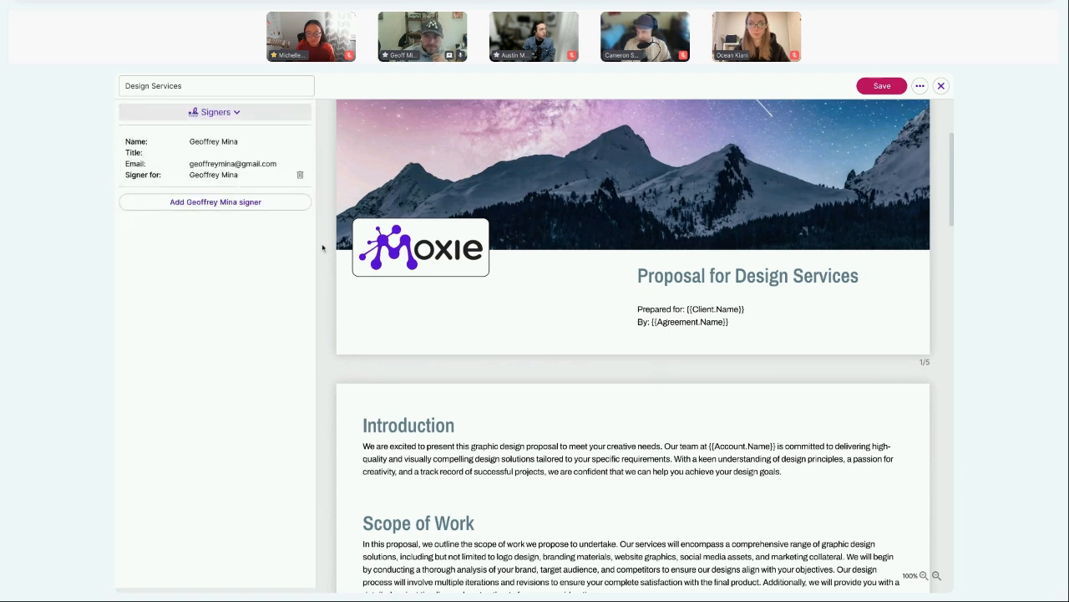
pyautogui.click(237, 114)
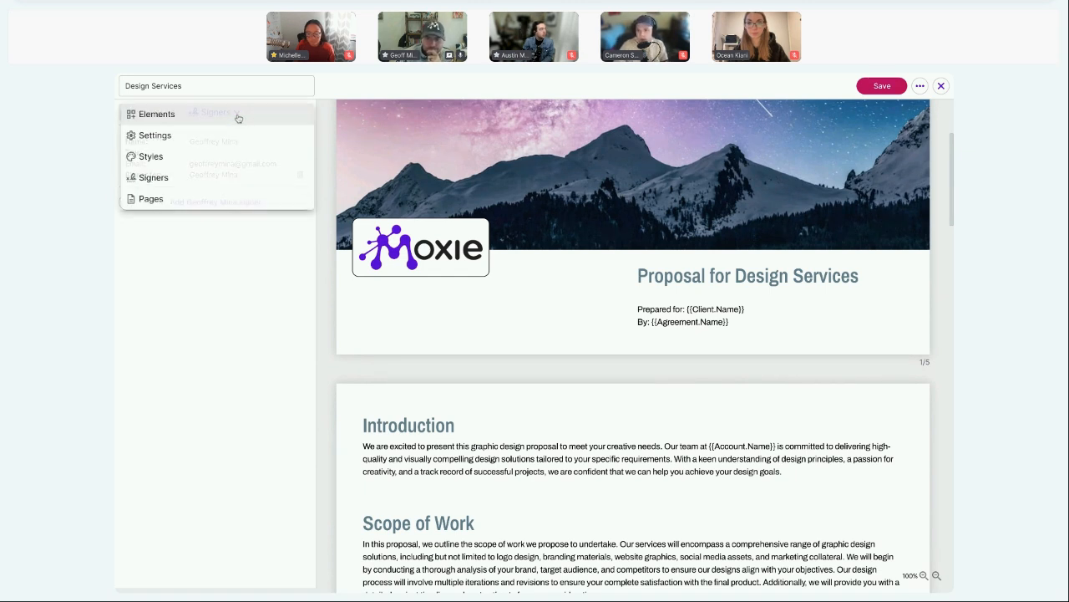
pyautogui.click(221, 198)
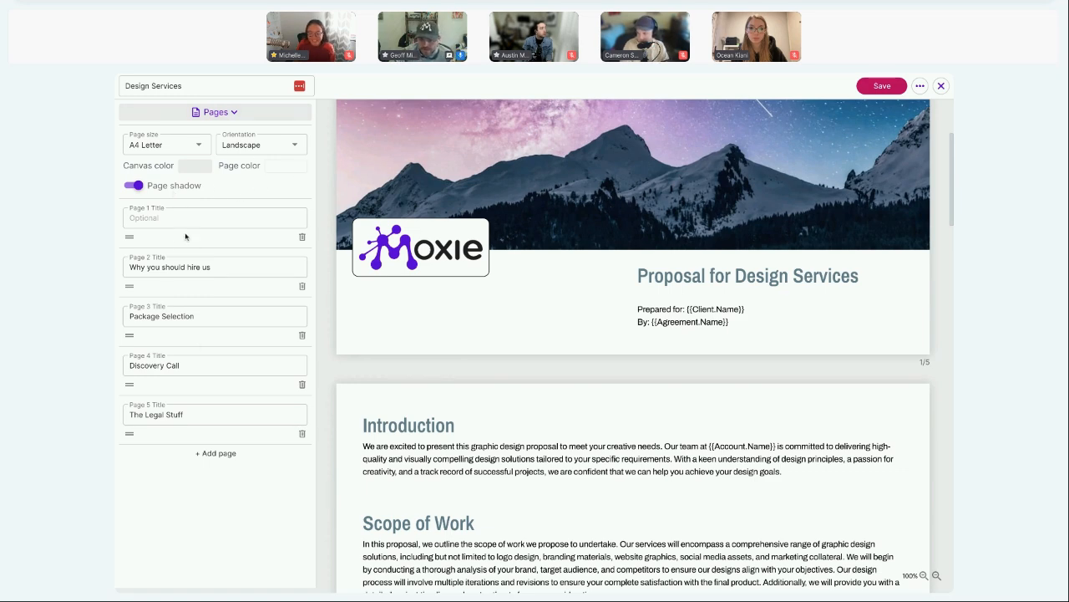
# Step: Browse the template's pages from the introduction to the service packages and back to the cover page
pyautogui.scroll(-5, 444, 378)
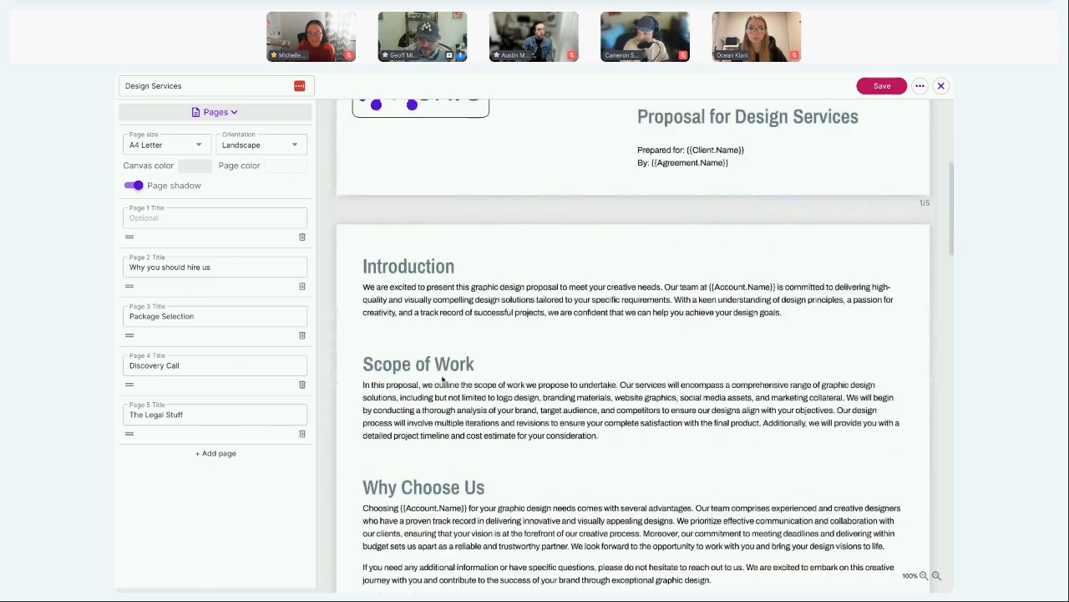
pyautogui.scroll(-1, 468, 359)
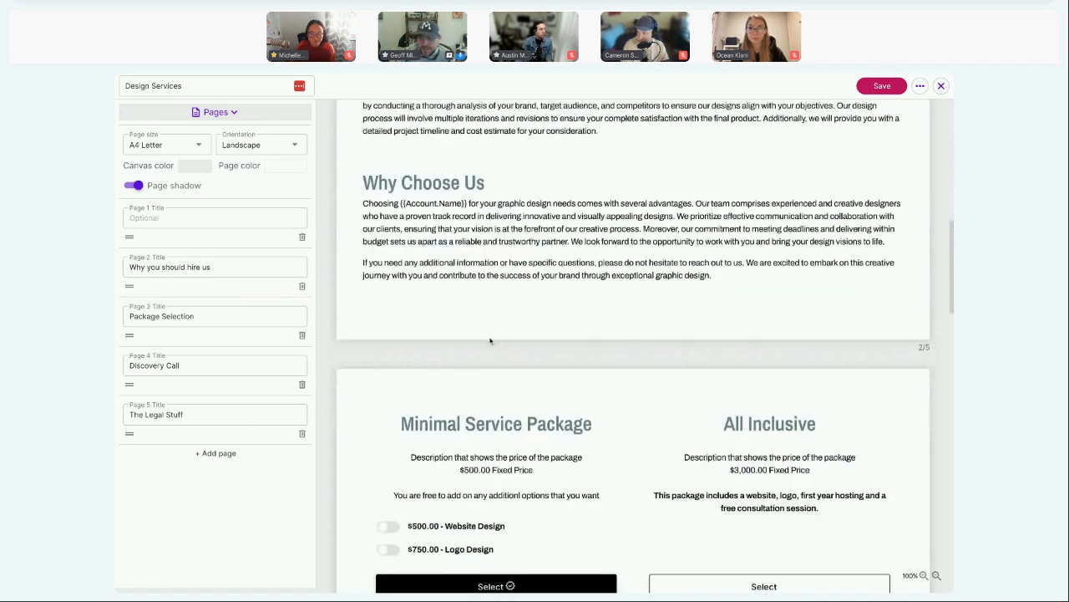
pyautogui.scroll(-1, 484, 343)
pyautogui.scroll(5, 480, 344)
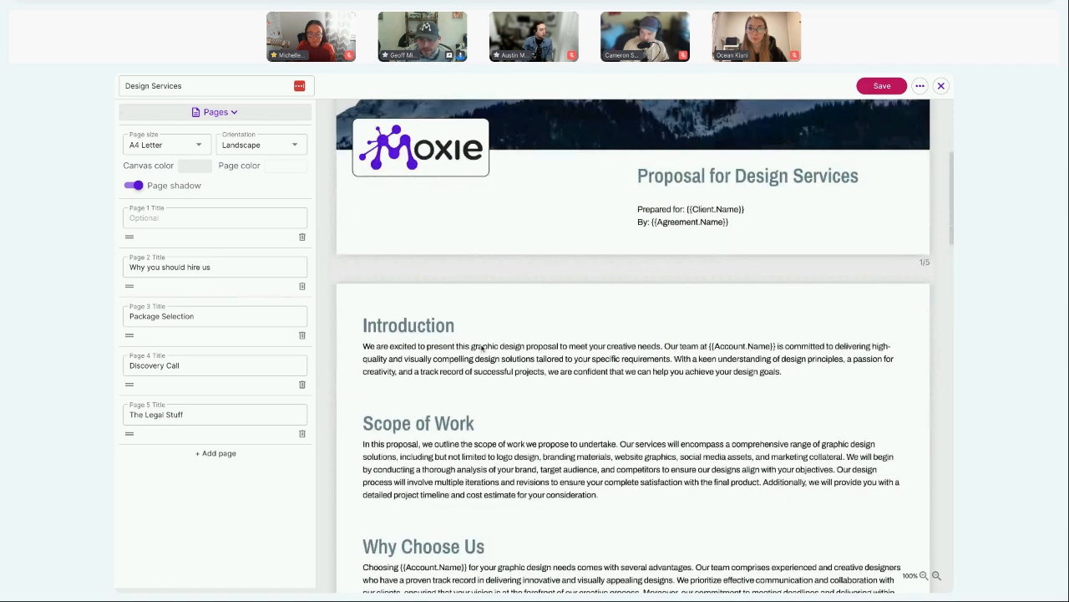
pyautogui.scroll(1, 482, 348)
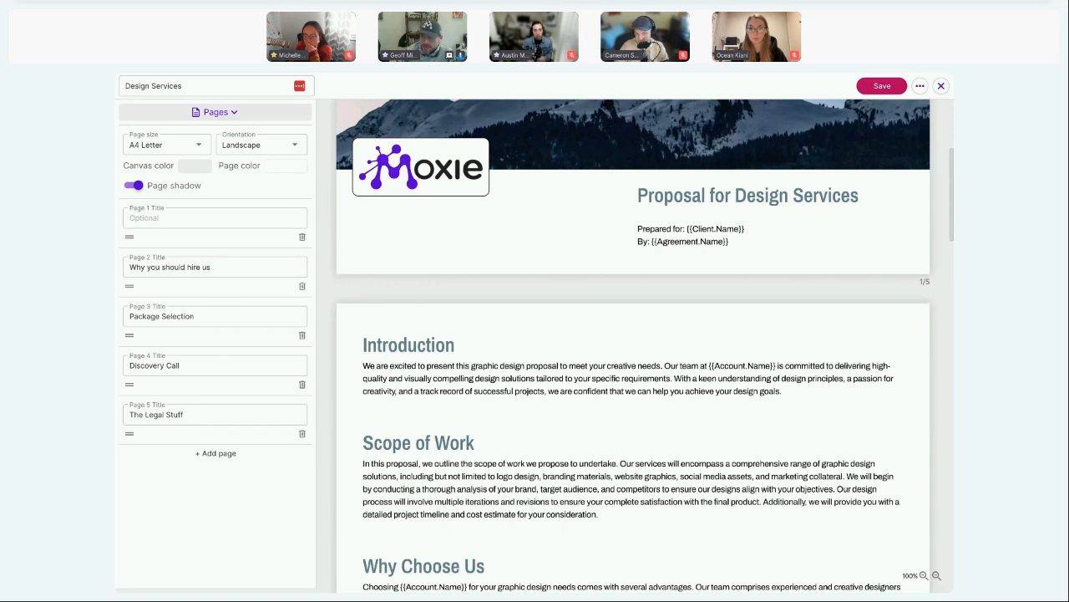
# Step: Zoom the template canvas out to 80% and restore it to 100%
pyautogui.click(937, 576)
pyautogui.click(937, 576)
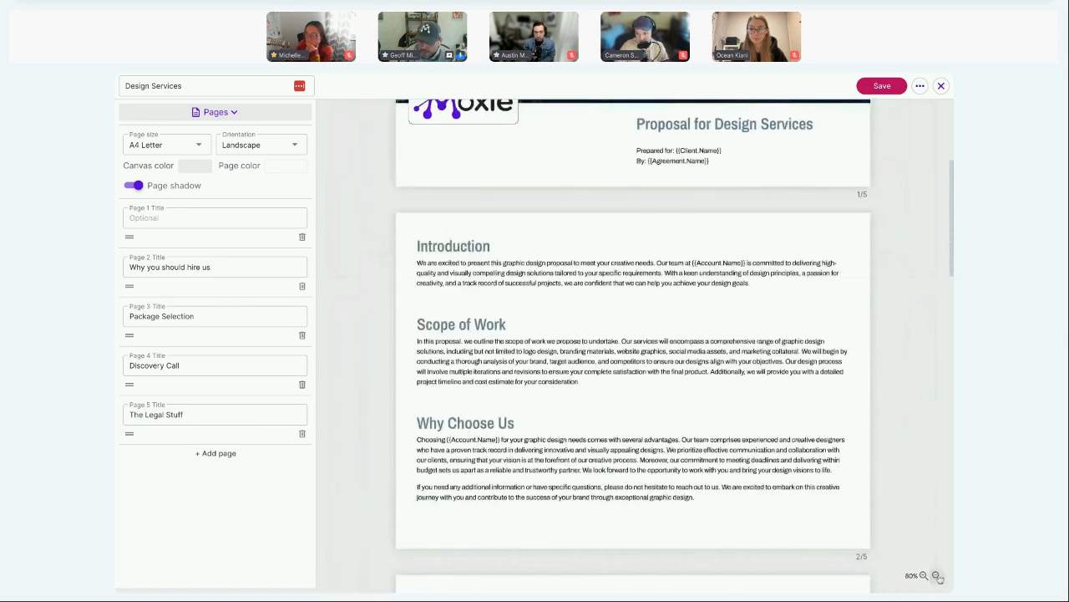
pyautogui.click(925, 577)
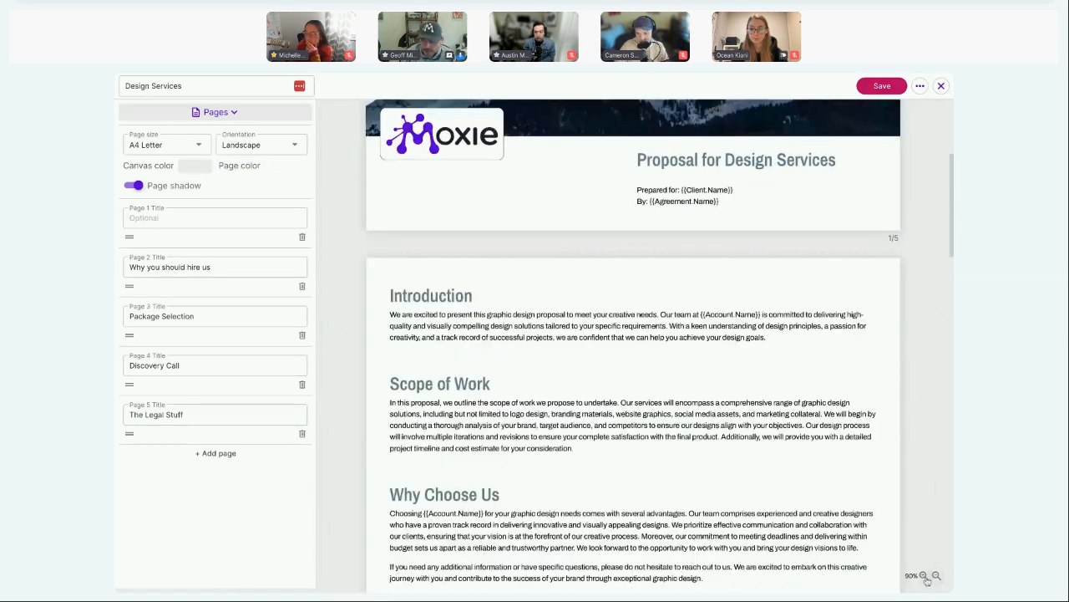
pyautogui.click(936, 577)
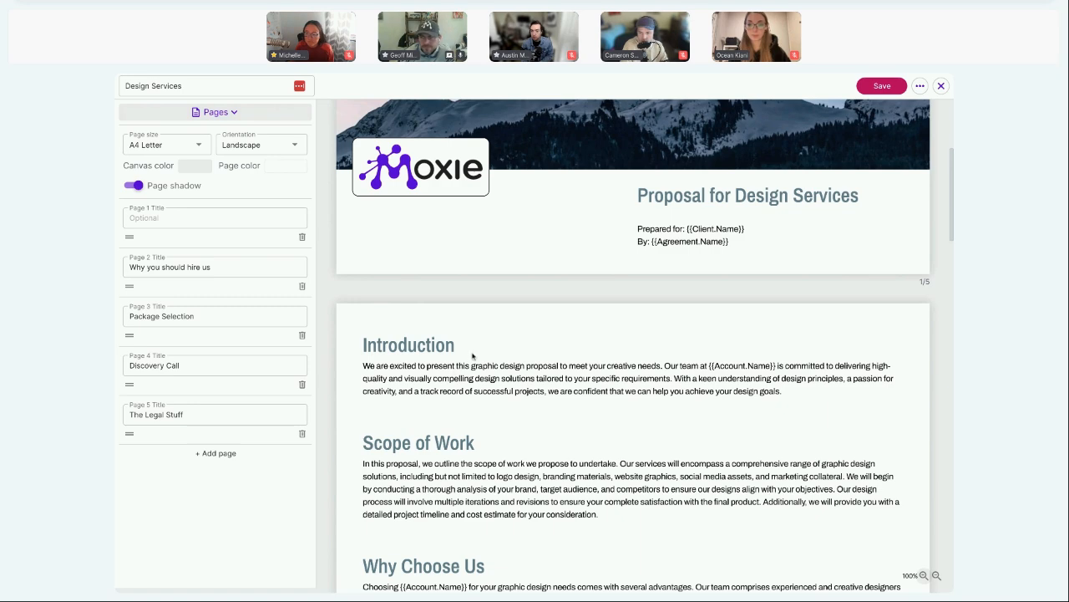
# Step: Set the template's page orientation to Portrait and review how the pages lay out
pyautogui.scroll(3, 472, 355)
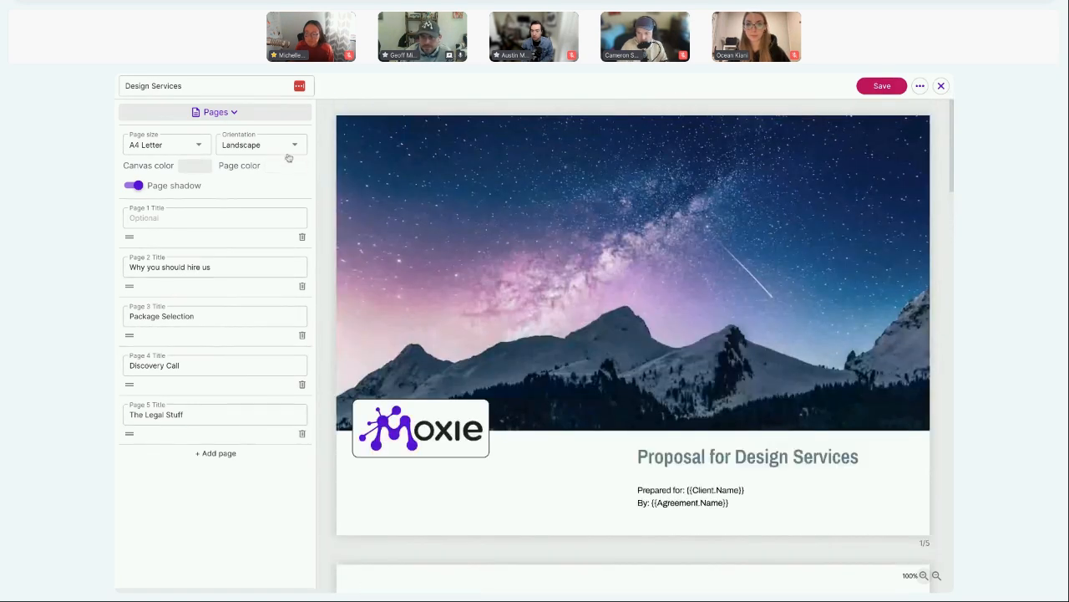
pyautogui.click(281, 147)
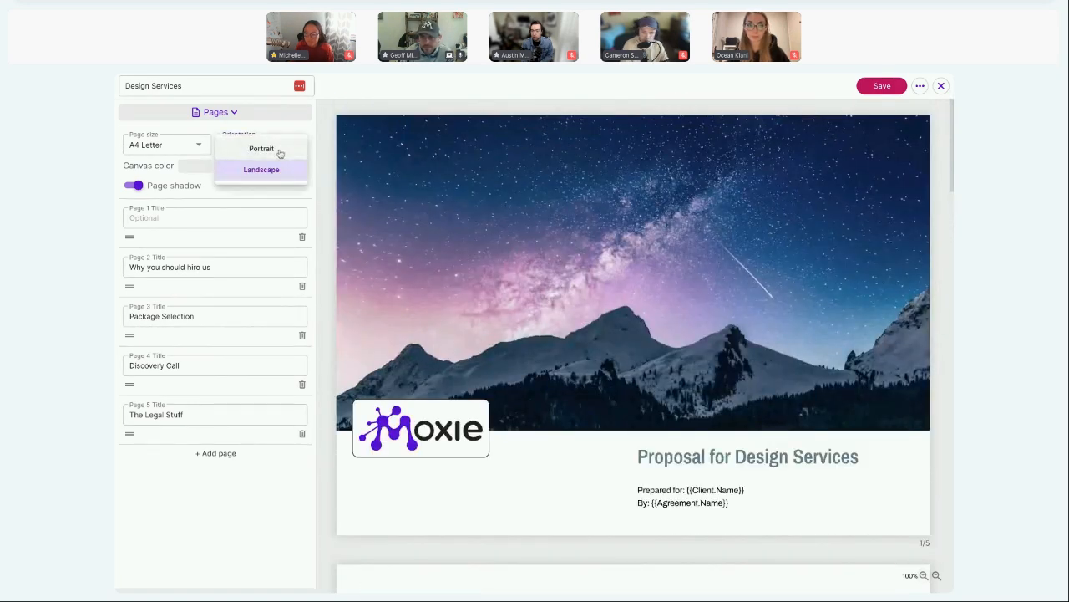
pyautogui.click(261, 148)
pyautogui.scroll(-10, 582, 387)
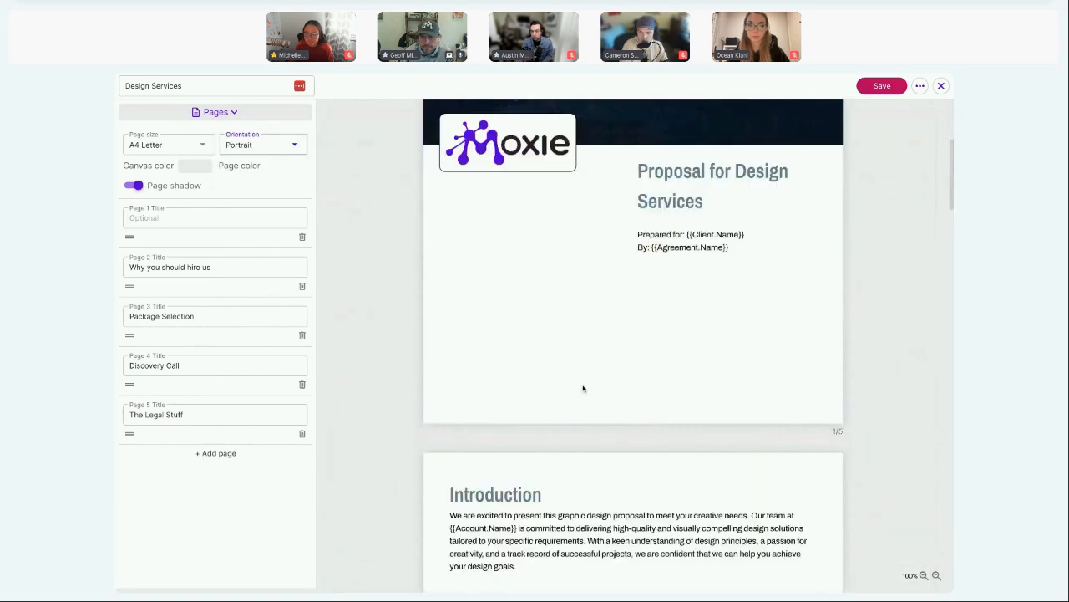
pyautogui.scroll(-6, 579, 389)
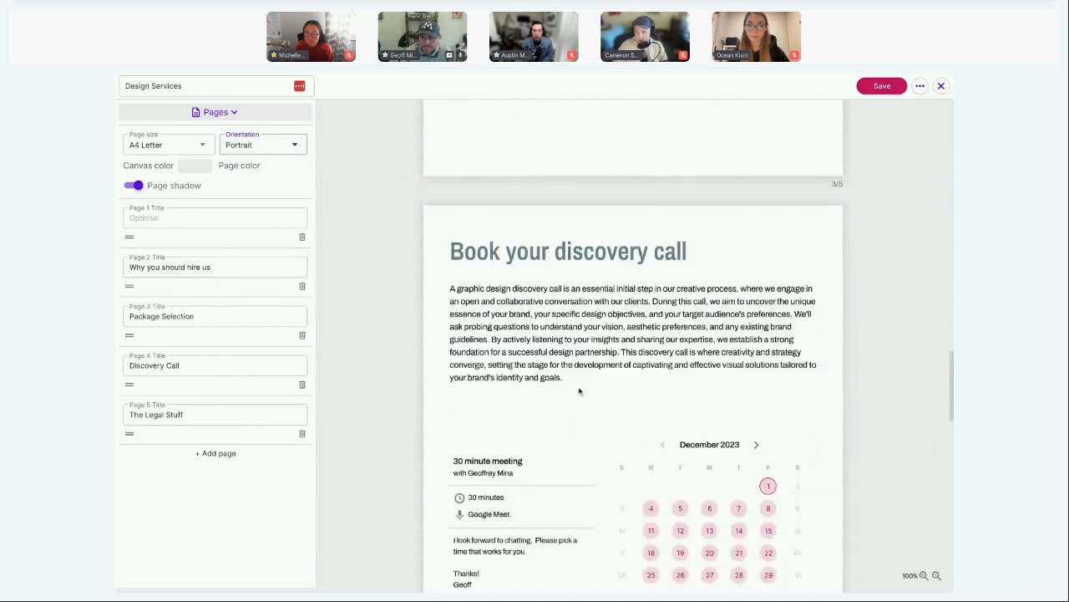
pyautogui.scroll(-3, 578, 389)
pyautogui.scroll(12, 575, 387)
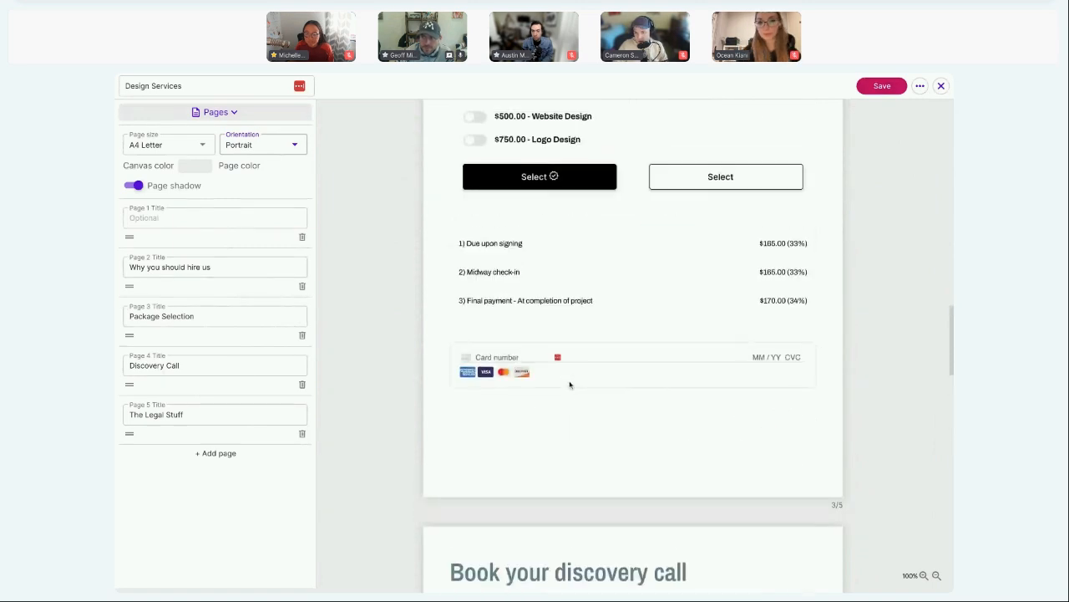
pyautogui.scroll(5, 569, 383)
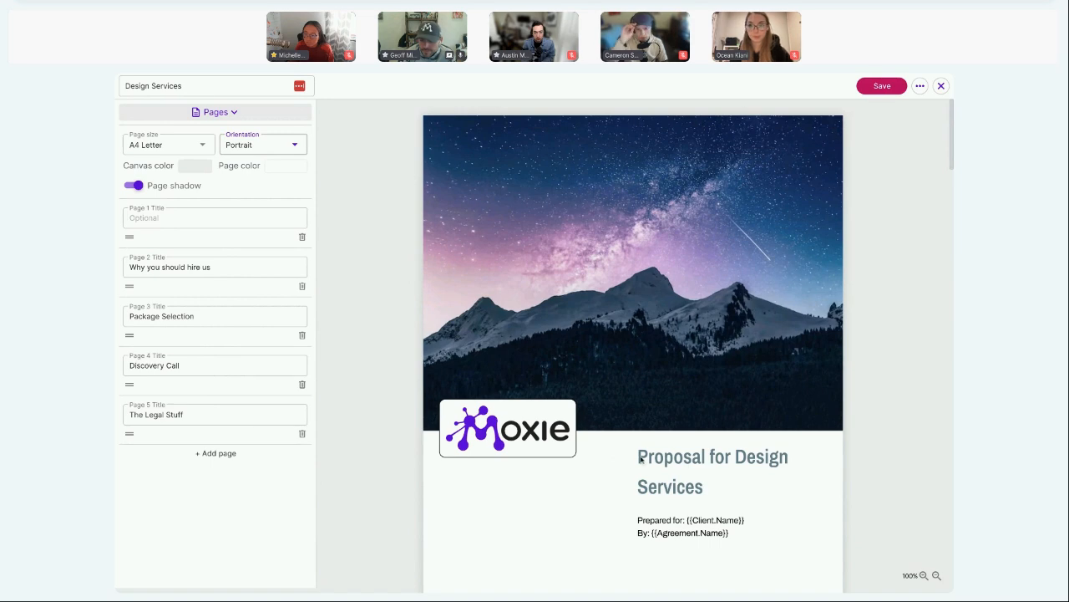
# Step: Replace the Agreement.Name token after "By:" on the cover page with the Account.Name token
pyautogui.scroll(-2, 628, 472)
pyautogui.scroll(-1, 665, 485)
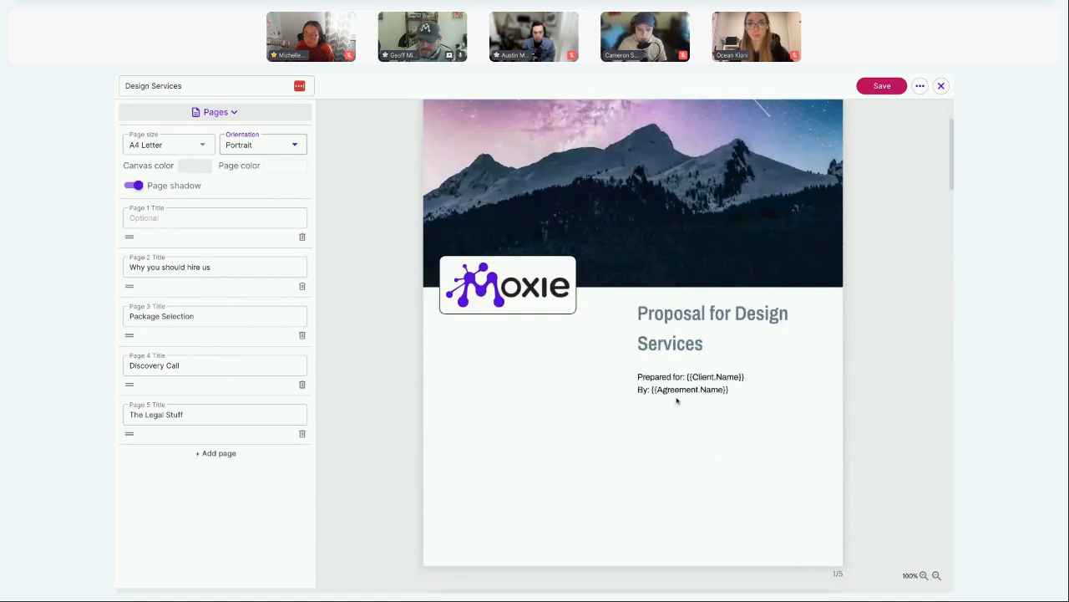
pyautogui.click(704, 390)
pyautogui.click(707, 389)
pyautogui.moveTo(679, 389); pyautogui.dragTo(651, 389)
pyautogui.press('BackSpace')
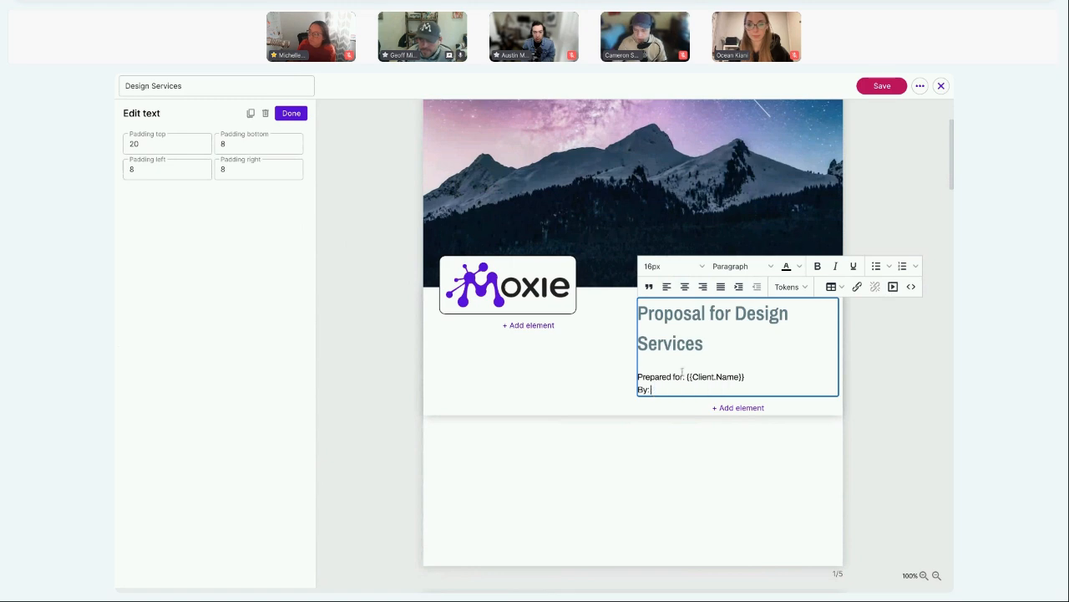
pyautogui.click(771, 287)
pyautogui.click(783, 358)
pyautogui.click(861, 399)
pyautogui.click(751, 392)
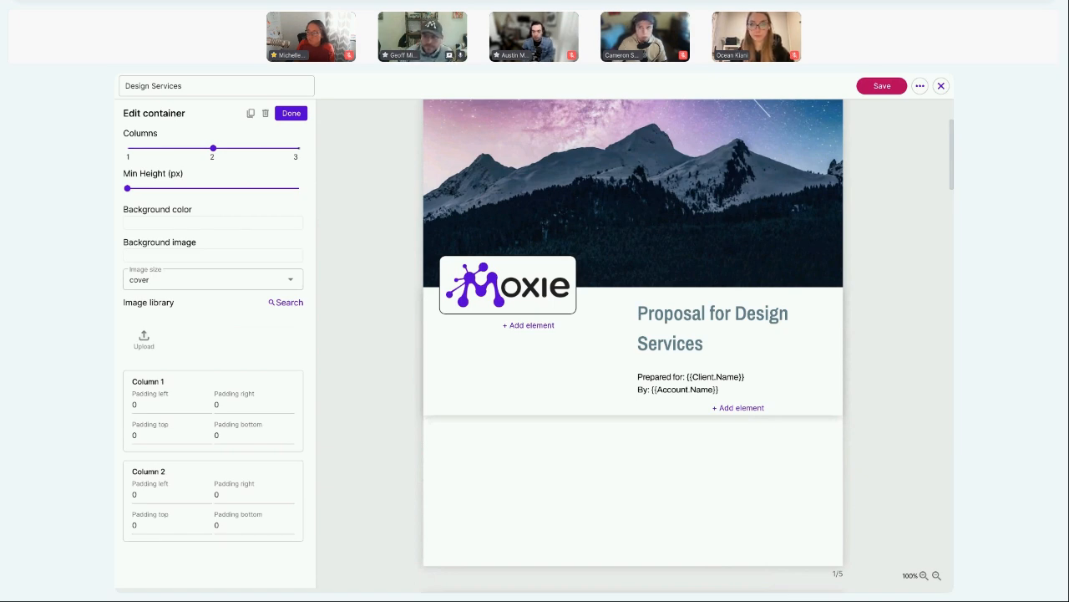
pyautogui.click(375, 399)
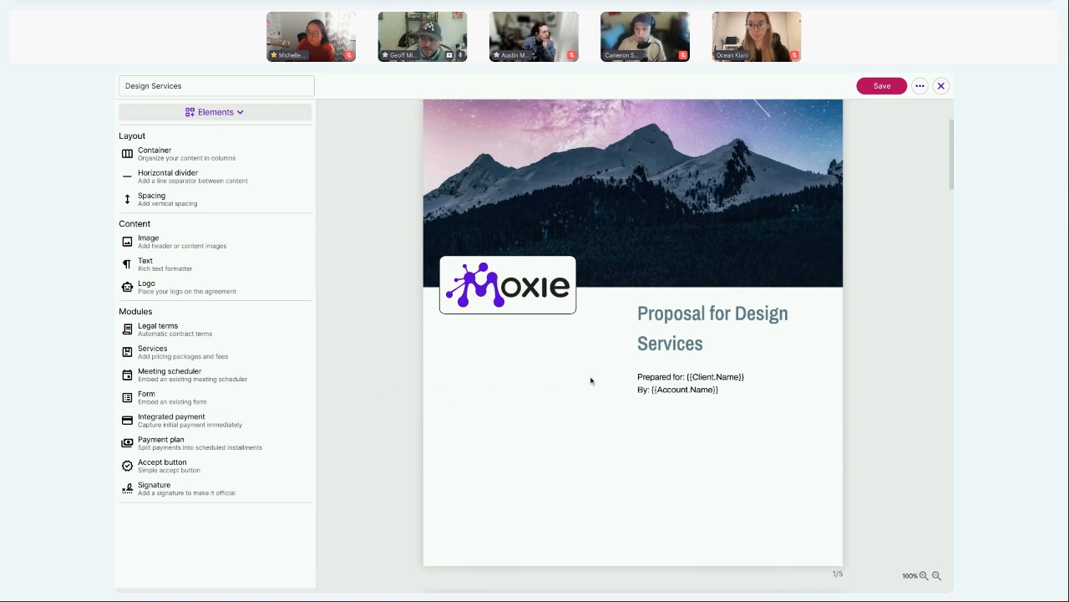
# Step: Review the tokens available for the cover page's text block, including the client and upfront payment tokens
pyautogui.click(671, 381)
pyautogui.click(680, 379)
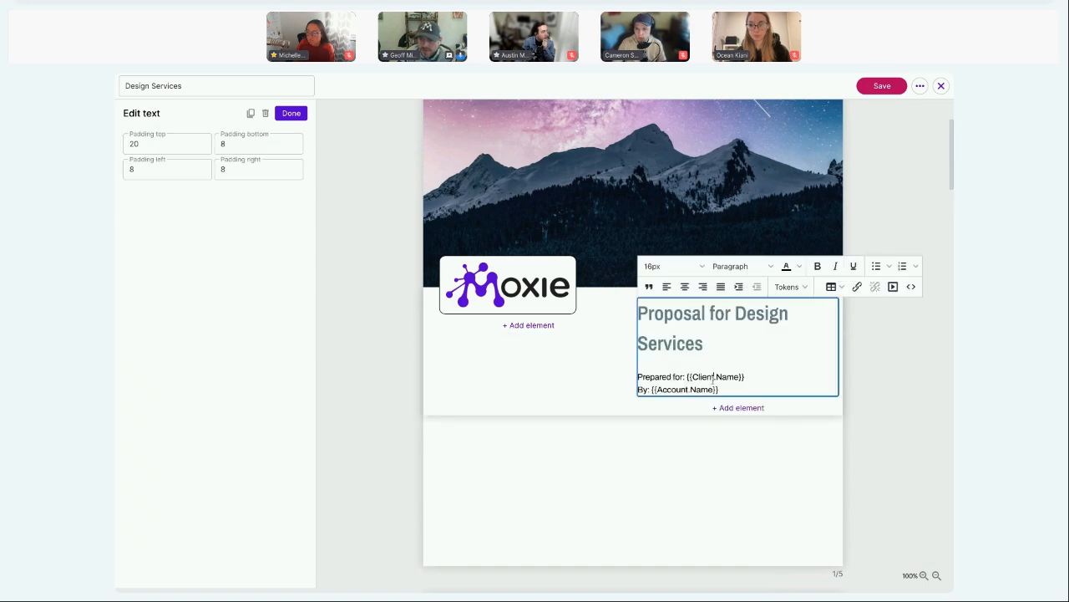
pyautogui.click(790, 286)
pyautogui.scroll(-1, 835, 397)
pyautogui.scroll(-4, 827, 403)
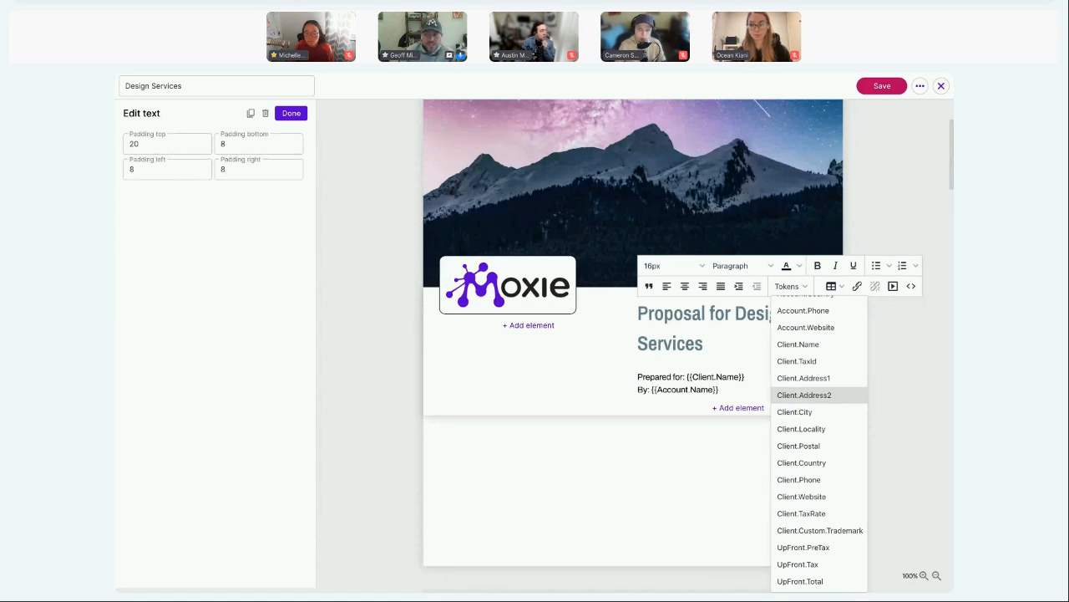
pyautogui.click(891, 351)
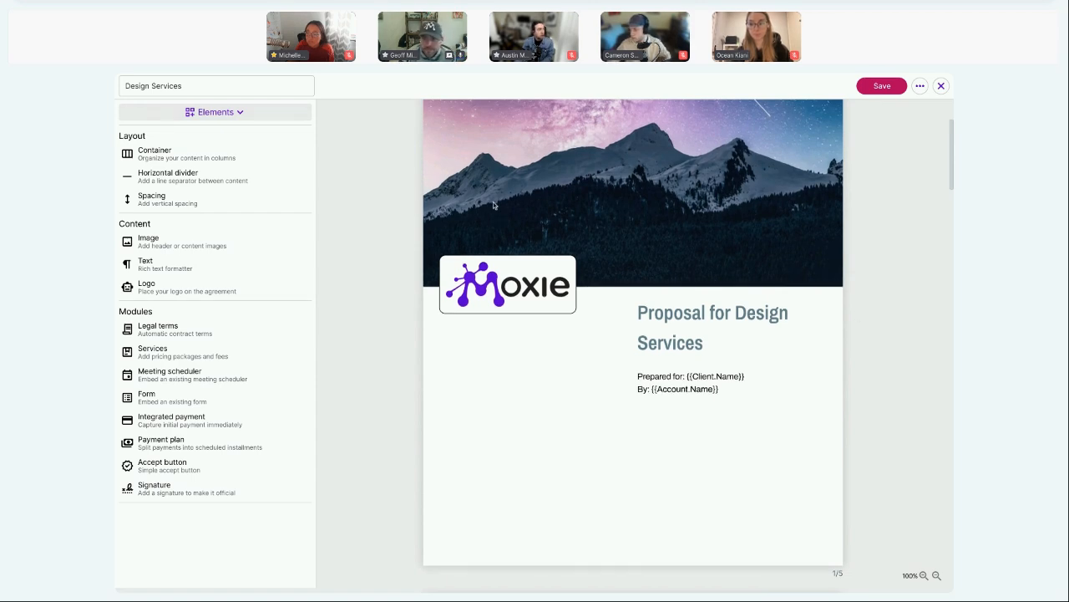
# Step: Set the template's page orientation to Landscape
pyautogui.click(241, 117)
pyautogui.click(221, 199)
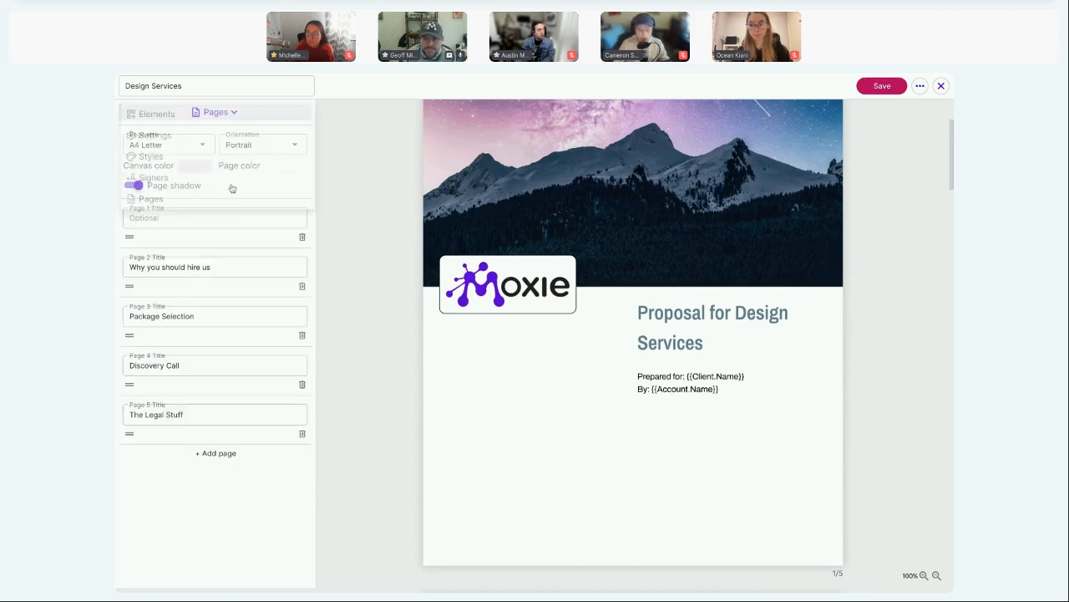
pyautogui.click(240, 145)
pyautogui.click(263, 168)
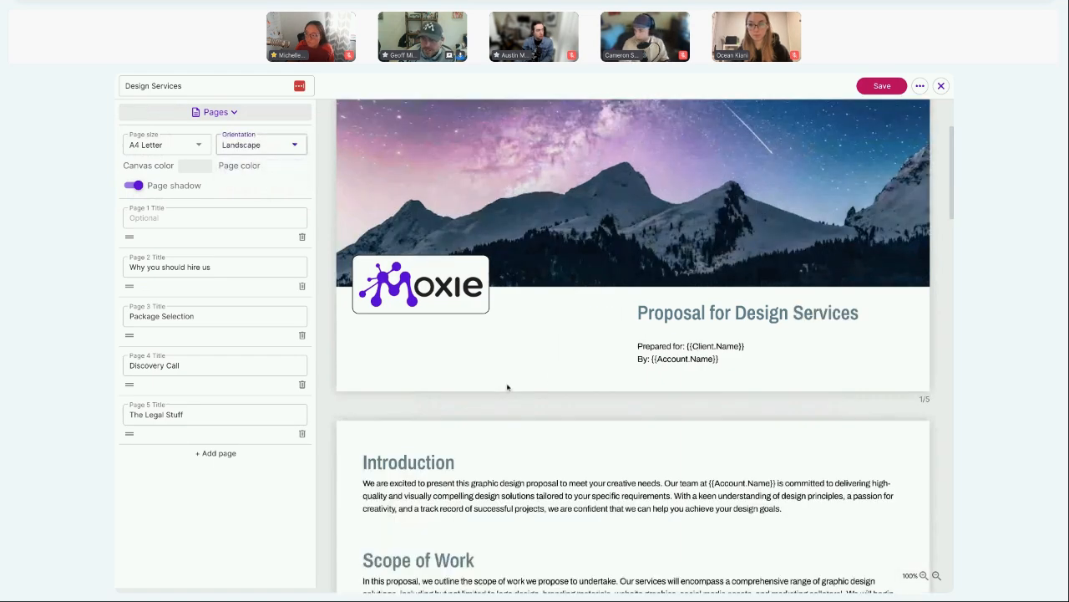
pyautogui.scroll(-3, 507, 378)
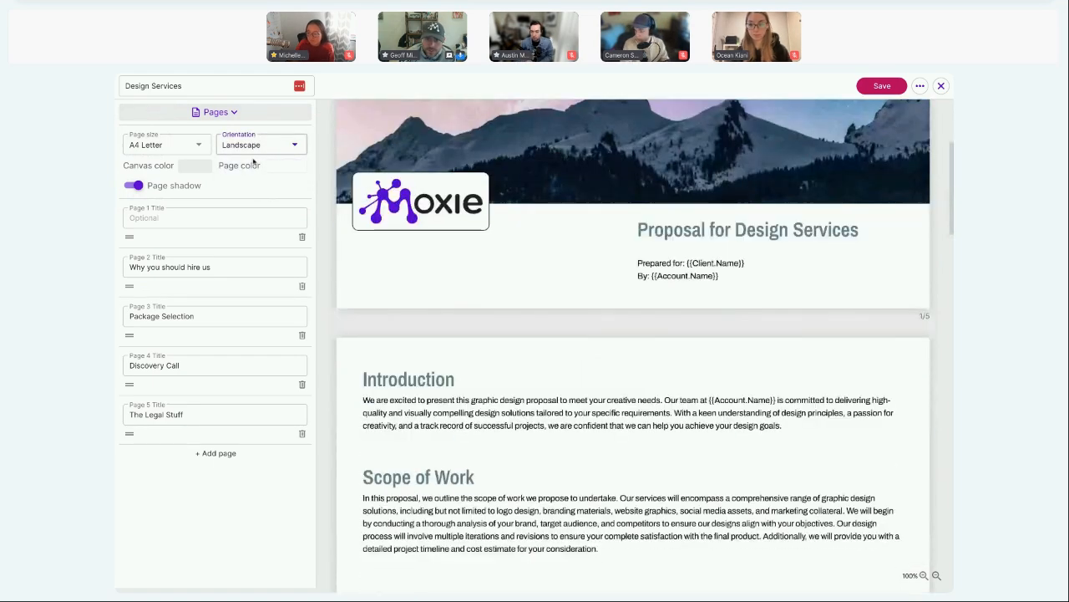
# Step: Check the available page sizes and save the Design Services template
pyautogui.click(194, 146)
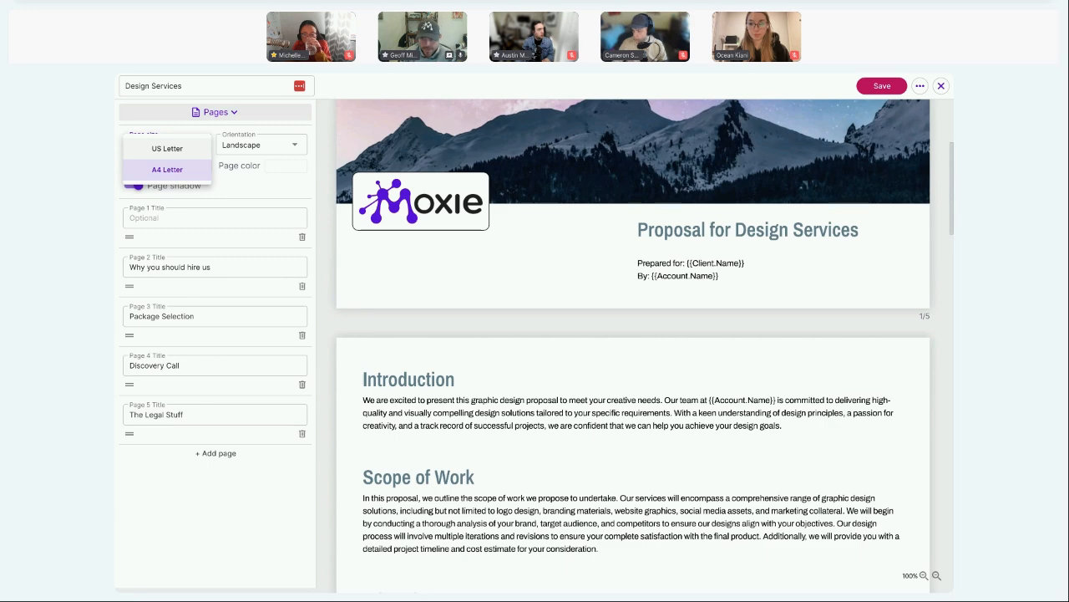
pyautogui.click(587, 315)
pyautogui.click(885, 86)
# Step: Try the US Letter page size on the template and restore A4 Letter
pyautogui.scroll(-15, 610, 295)
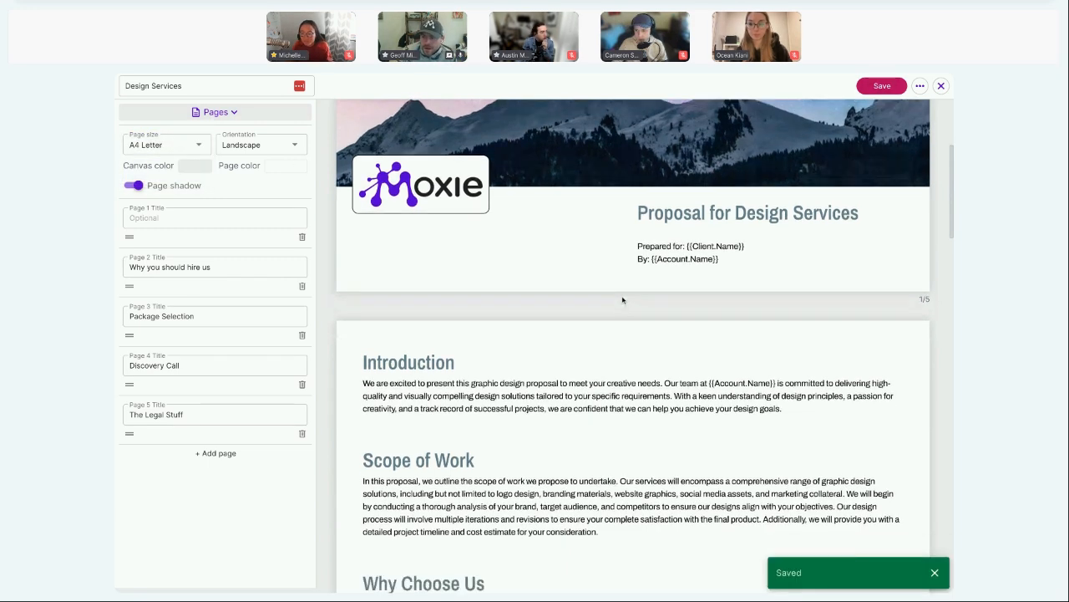
pyautogui.scroll(5, 630, 294)
pyautogui.scroll(10, 629, 294)
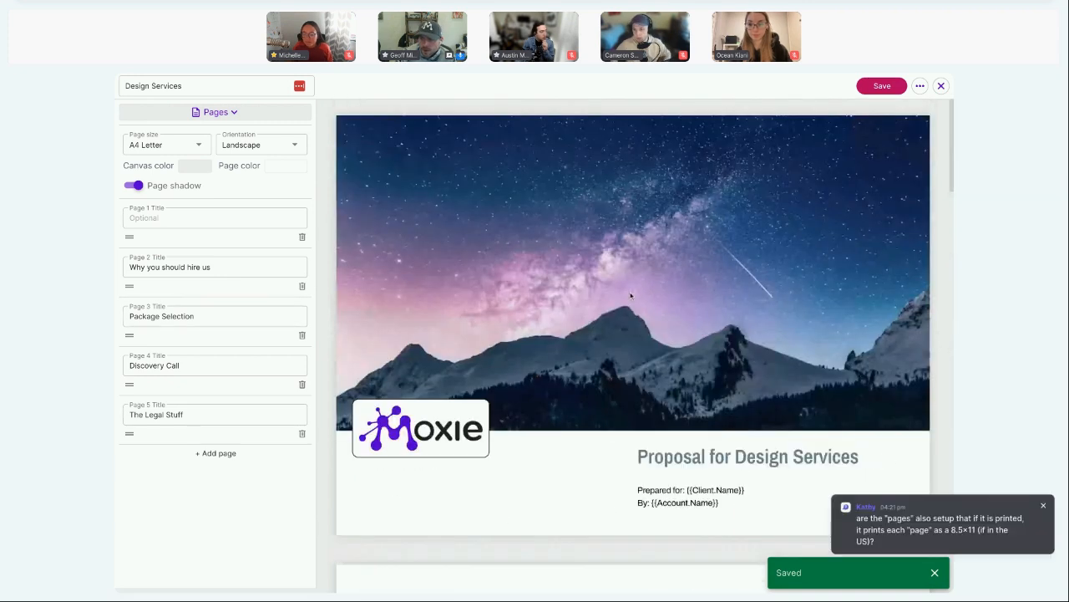
pyautogui.scroll(-2, 633, 306)
pyautogui.scroll(-2, 633, 307)
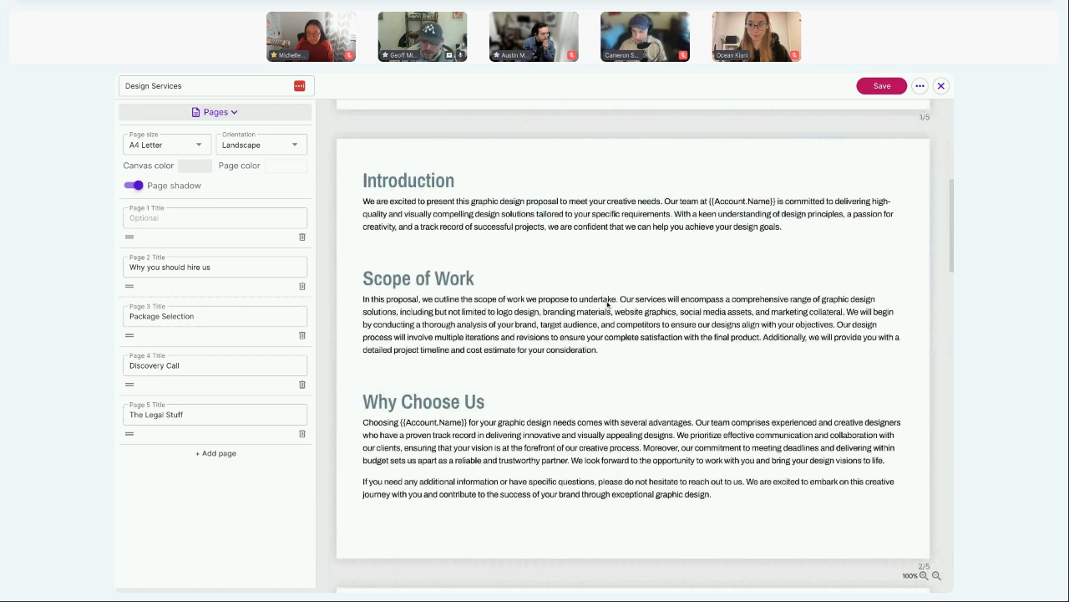
pyautogui.scroll(-1, 608, 304)
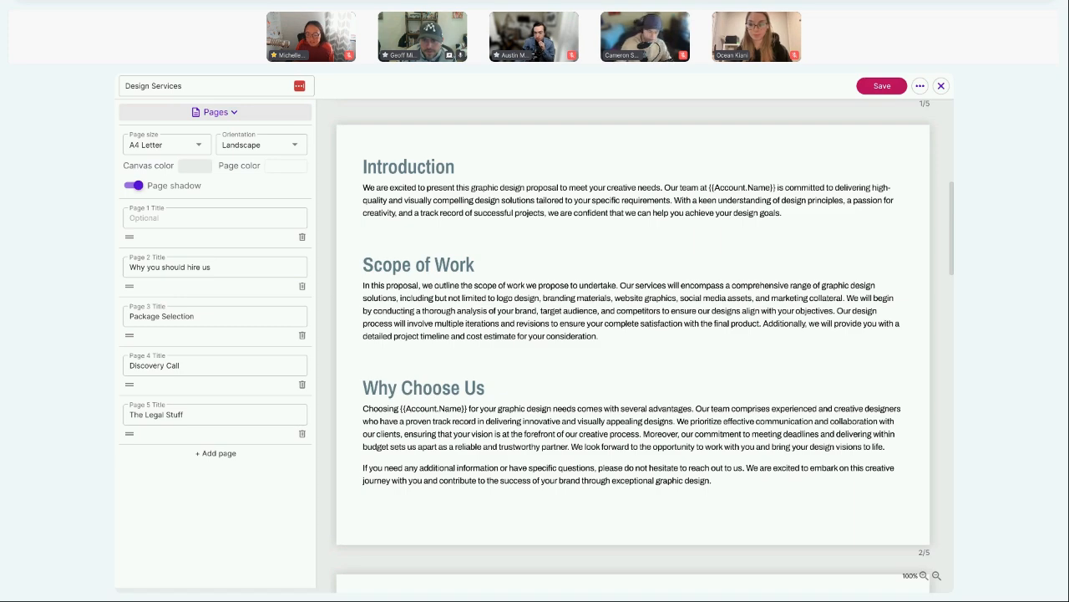
pyautogui.click(178, 146)
pyautogui.click(177, 150)
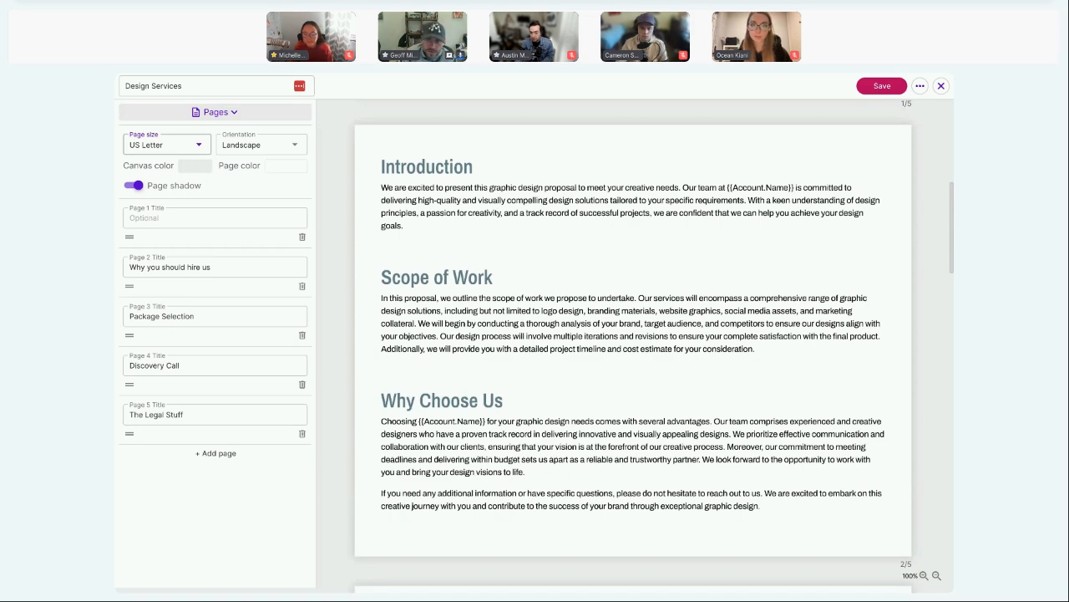
pyautogui.click(165, 144)
pyautogui.click(184, 171)
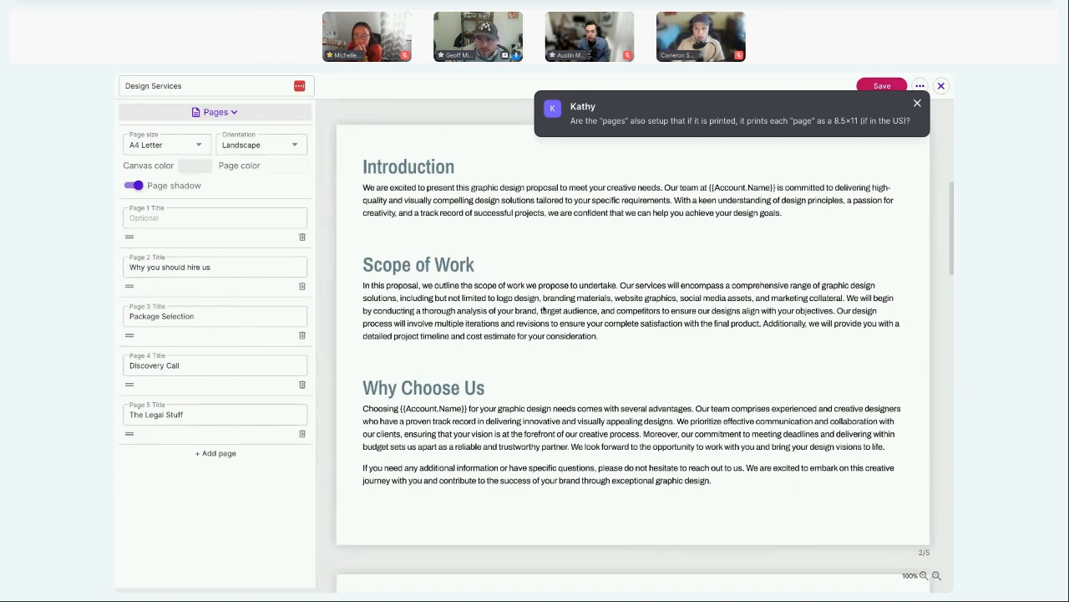
# Step: Check the padding settings of the text block on the introduction page
pyautogui.scroll(-1, 543, 309)
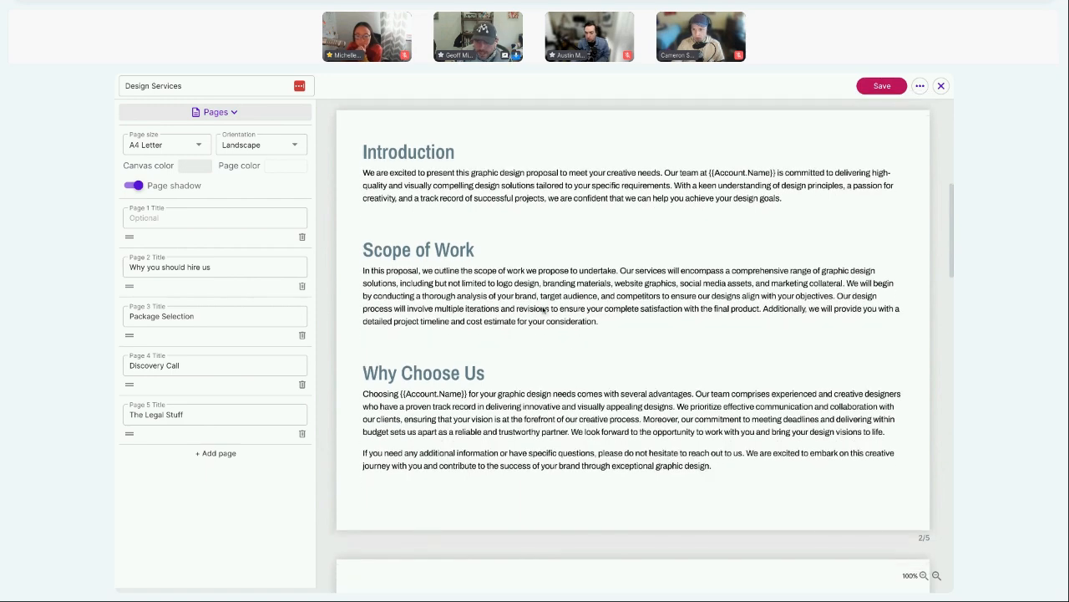
pyautogui.click(543, 309)
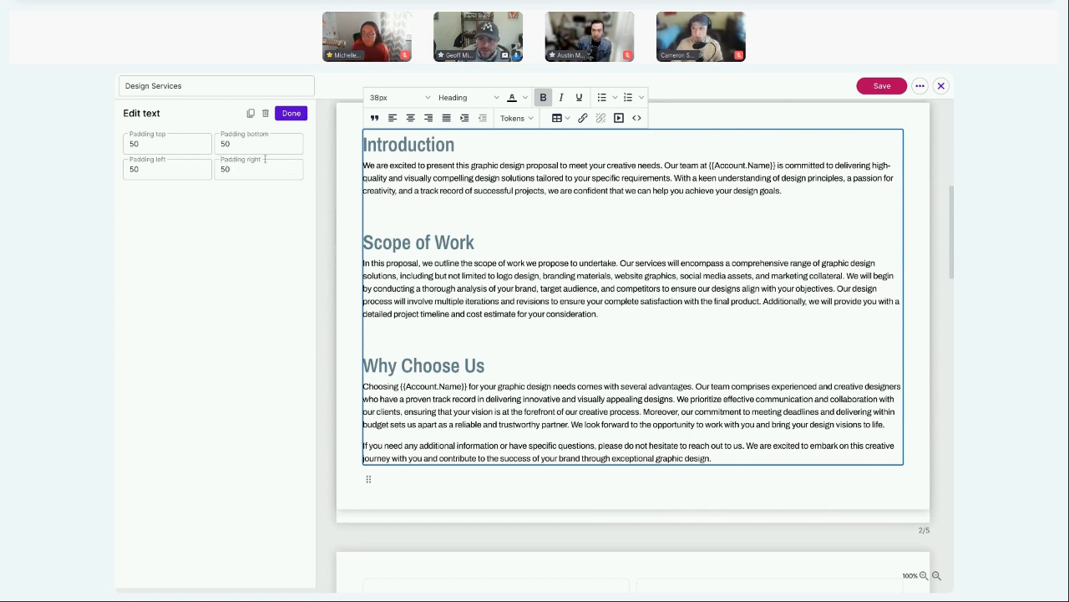
pyautogui.click(291, 113)
# Step: Examine the service packages element's settings and the tokens available for its package descriptions
pyautogui.scroll(-5, 350, 253)
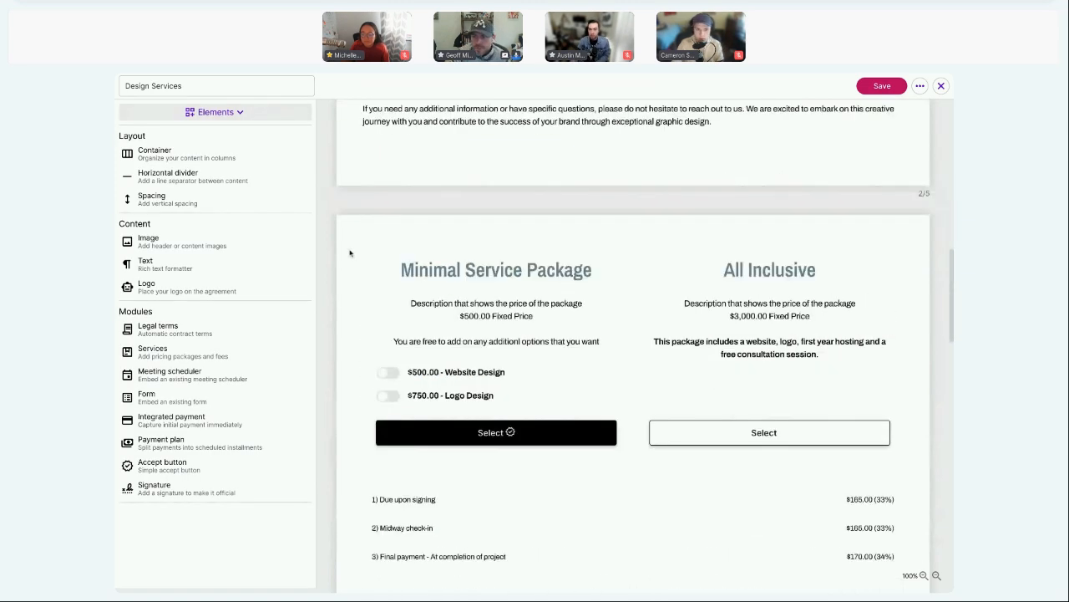
pyautogui.scroll(-1, 359, 266)
pyautogui.click(367, 277)
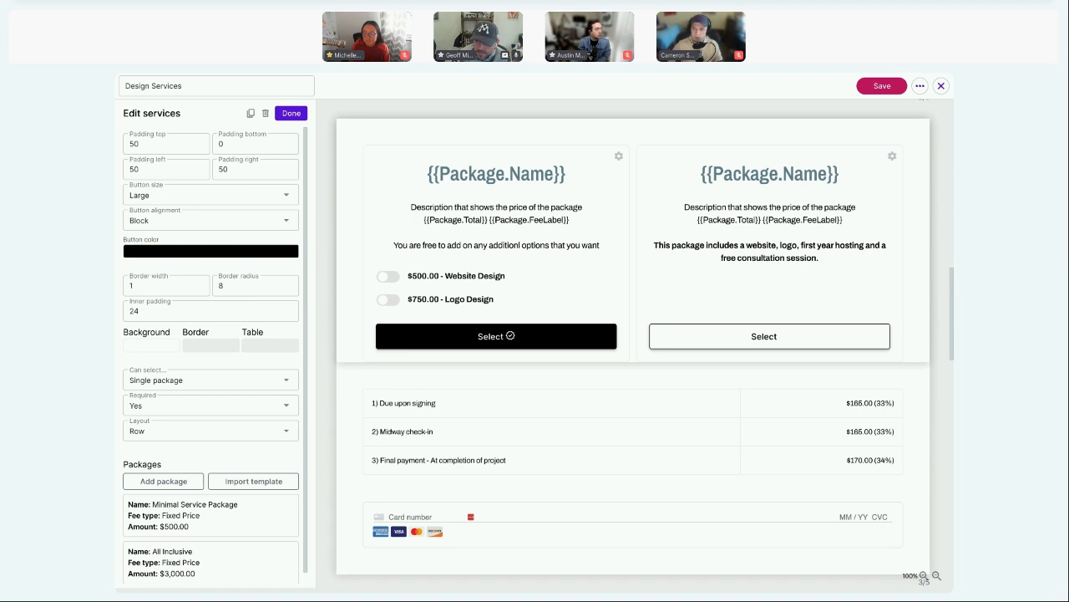
pyautogui.click(521, 174)
pyautogui.click(547, 147)
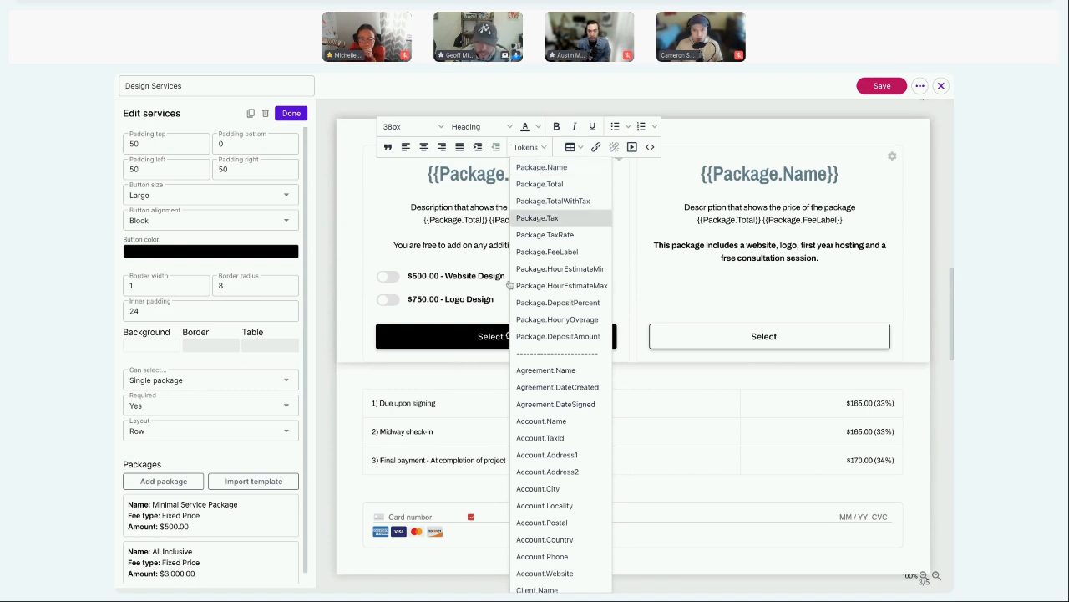
pyautogui.click(399, 191)
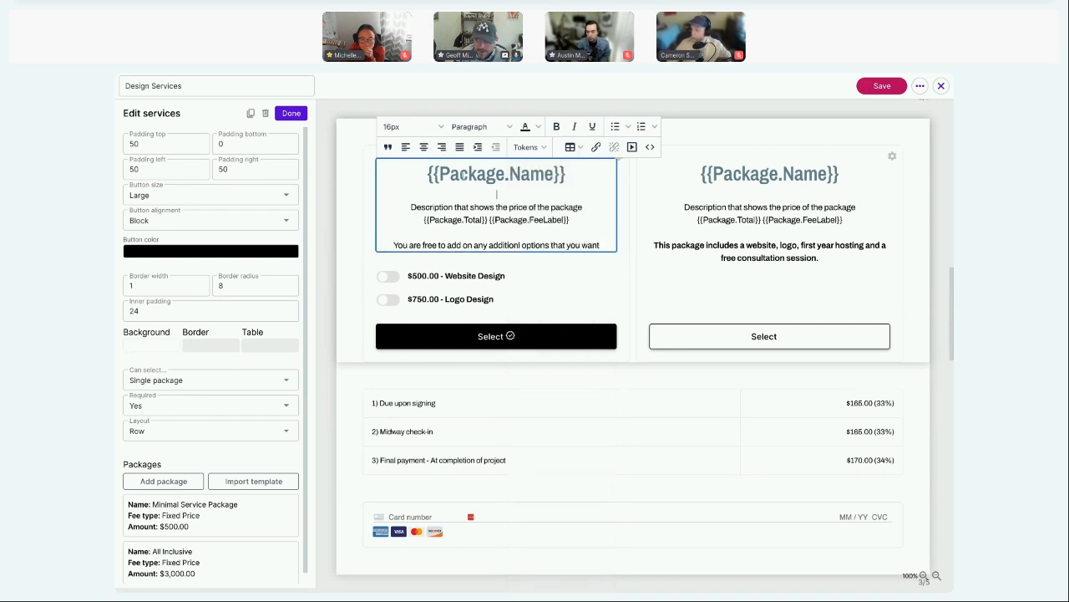
pyautogui.click(664, 180)
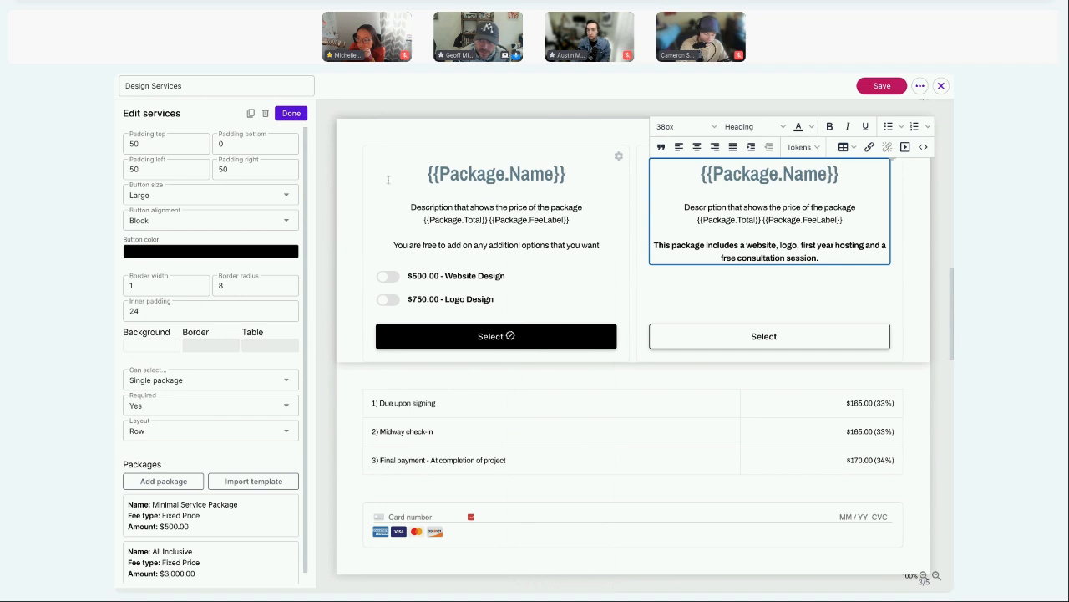
pyautogui.click(468, 139)
pyautogui.click(494, 114)
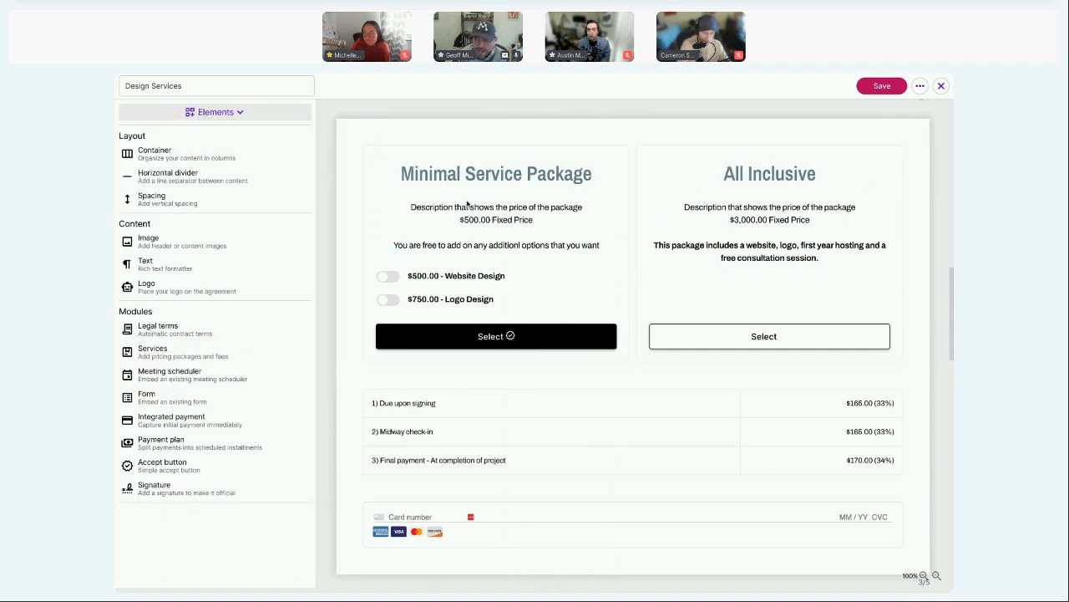
# Step: Review the Minimal Service Package's settings, including its fee type, and open its Website Design item
pyautogui.click(510, 178)
pyautogui.click(619, 158)
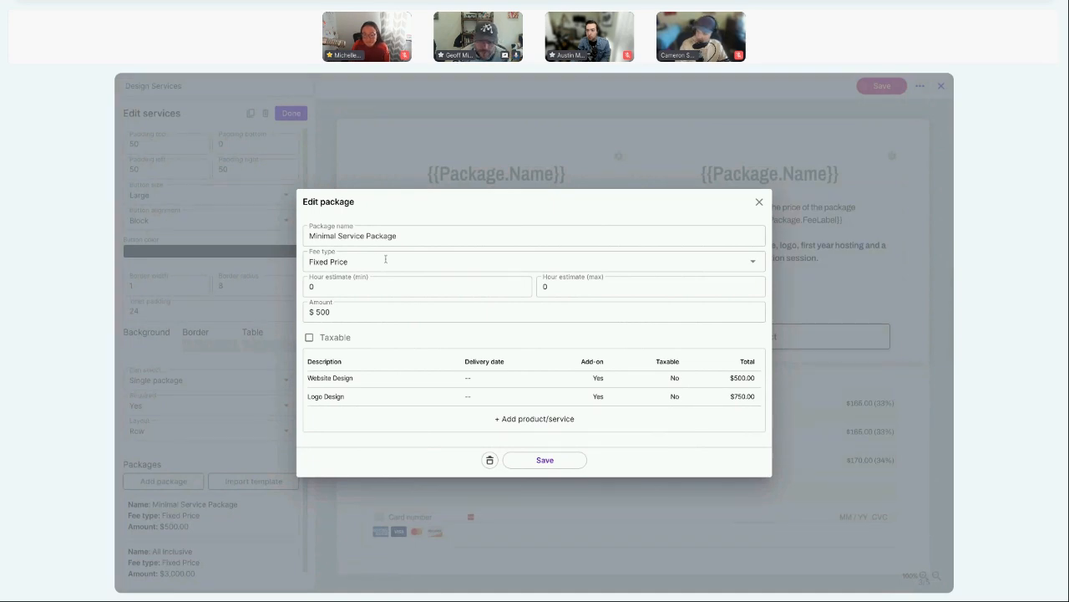
pyautogui.click(398, 264)
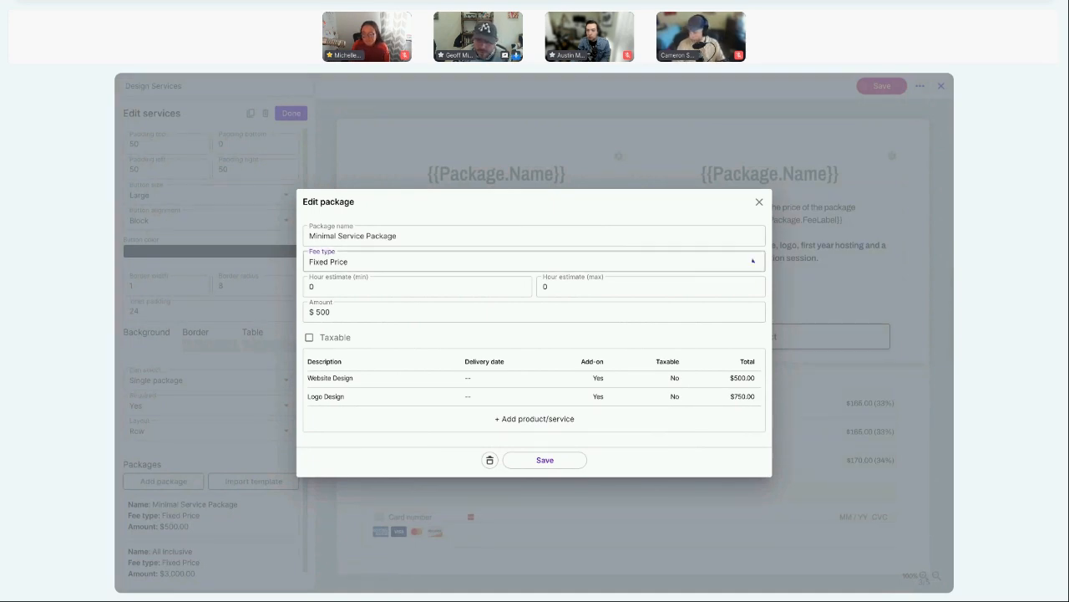
pyautogui.click(444, 208)
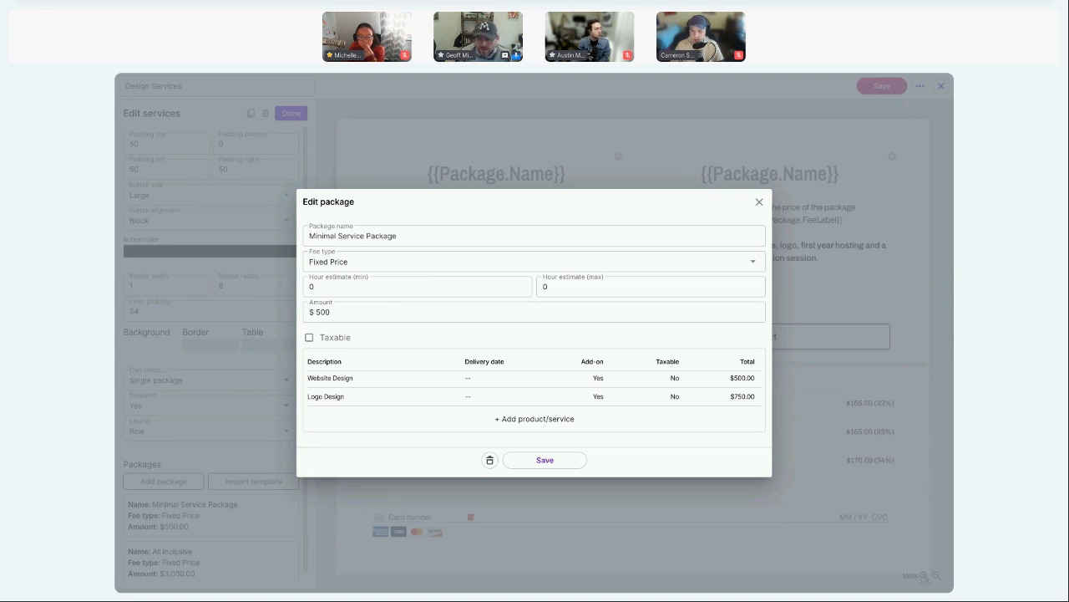
pyautogui.click(376, 377)
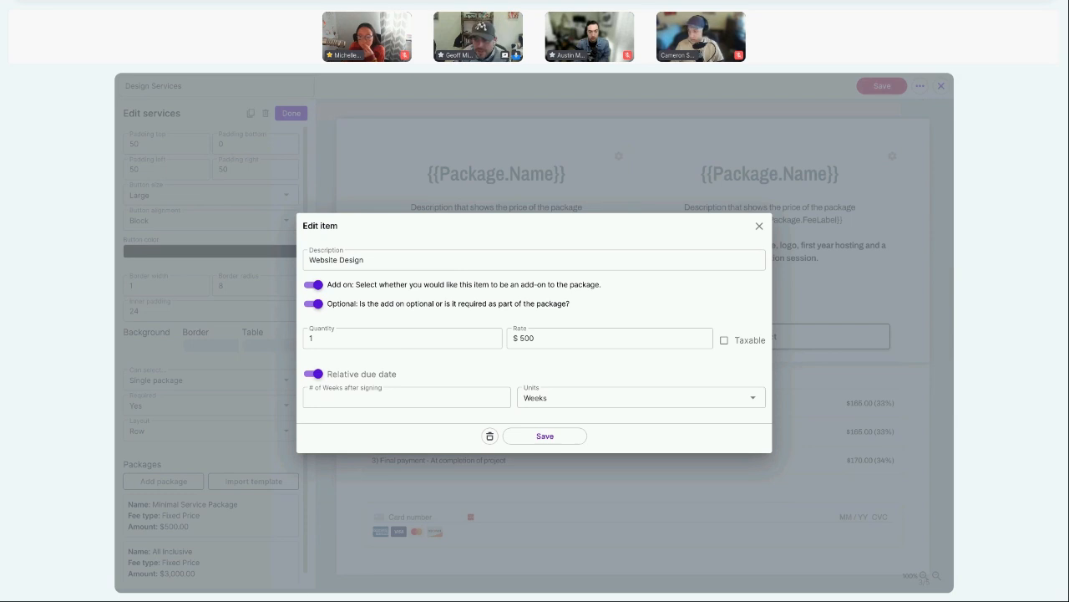
# Step: Save the Website Design item and the Minimal Service Package
pyautogui.click(547, 436)
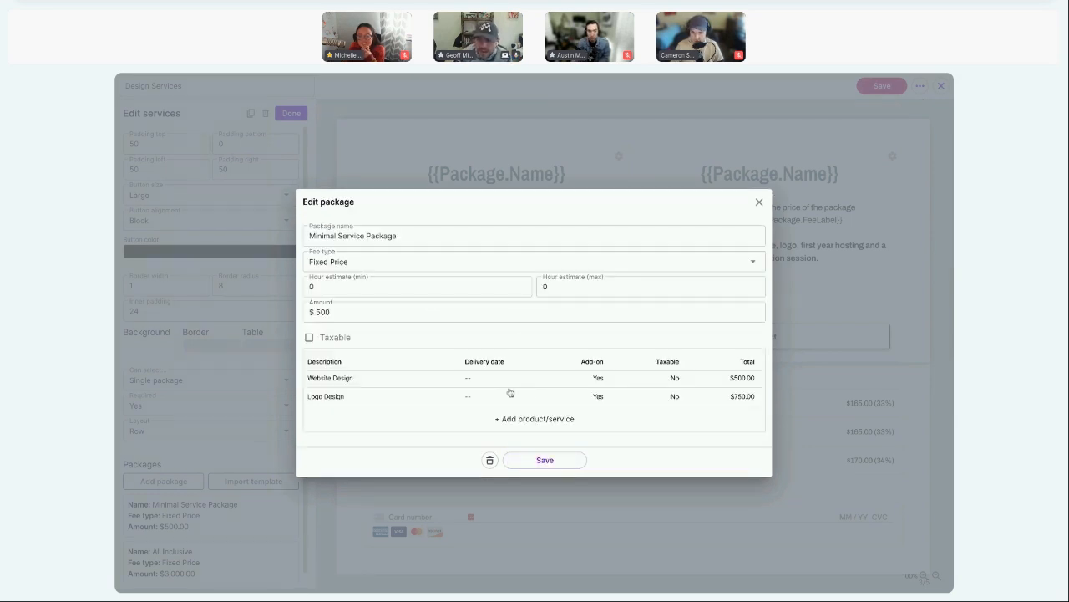
pyautogui.click(547, 460)
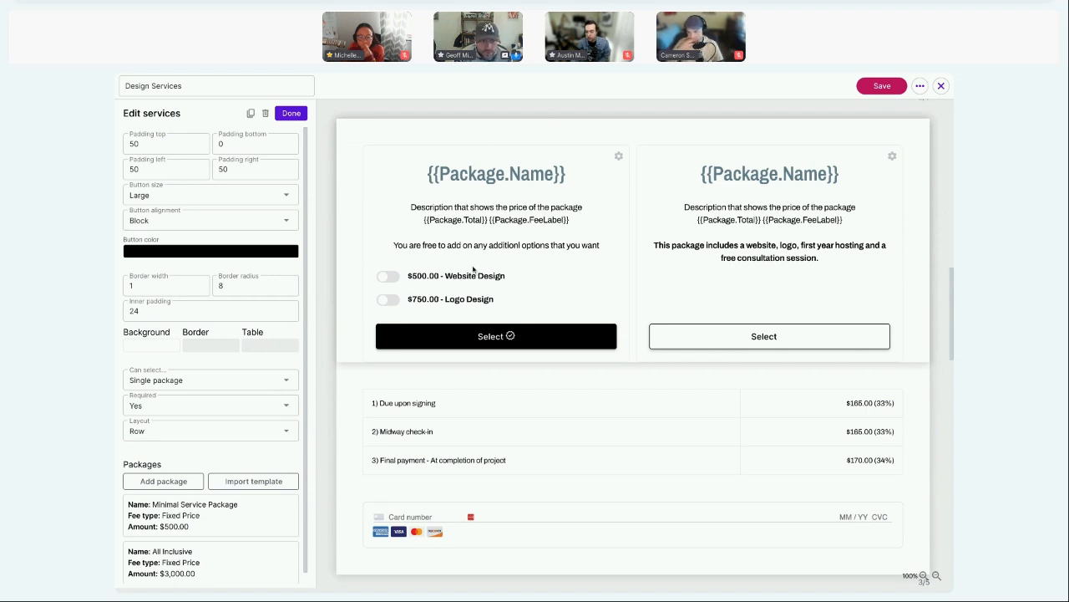
# Step: Switch on the Website Design and Logo Design add-ons in the Minimal Service Package and leave the services editing mode
pyautogui.click(387, 276)
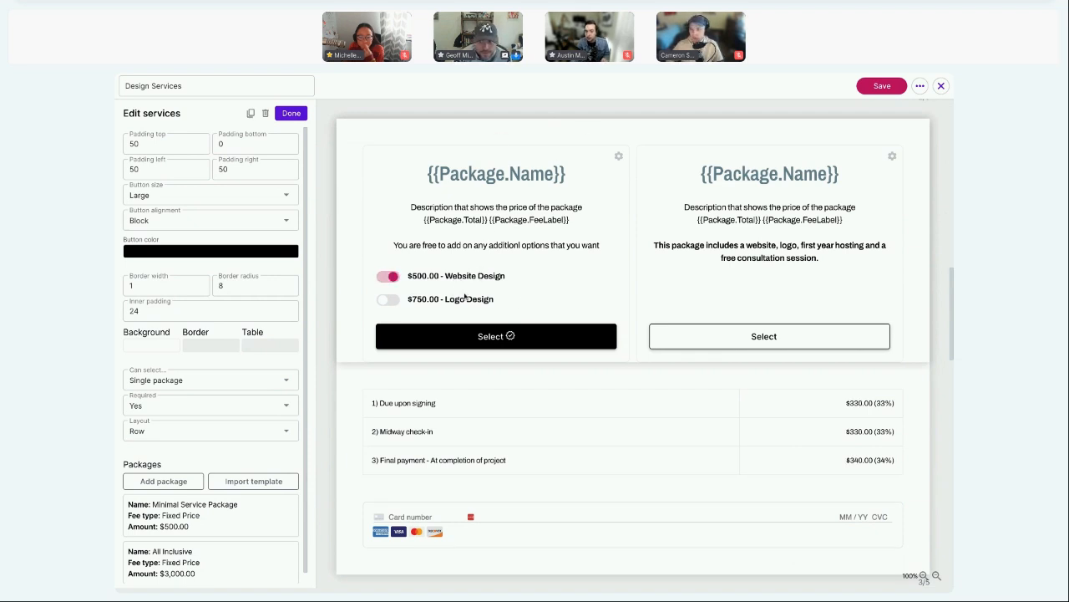
pyautogui.click(388, 299)
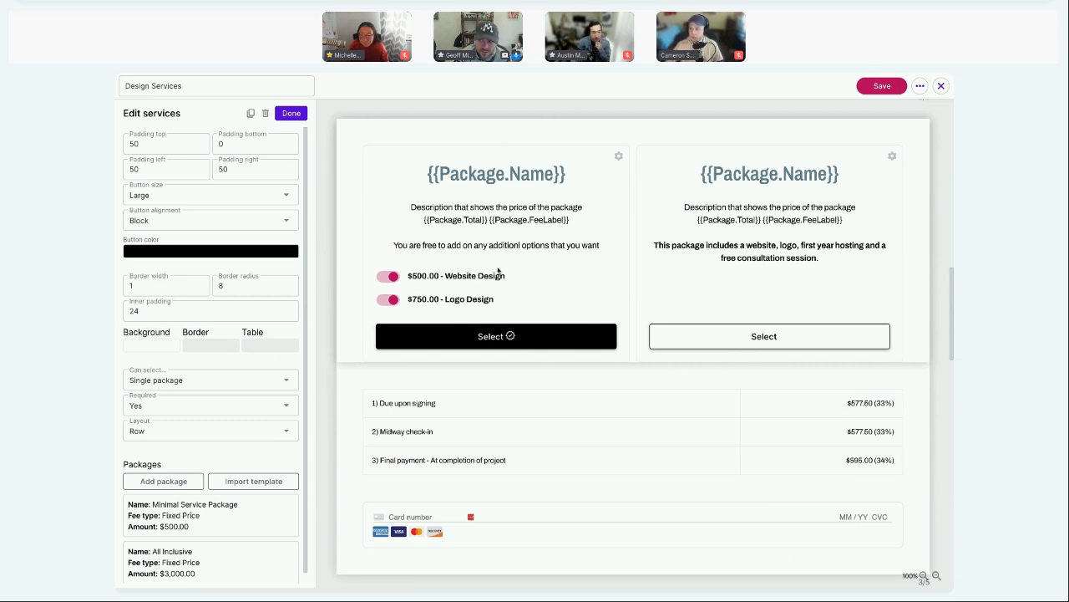
pyautogui.click(540, 114)
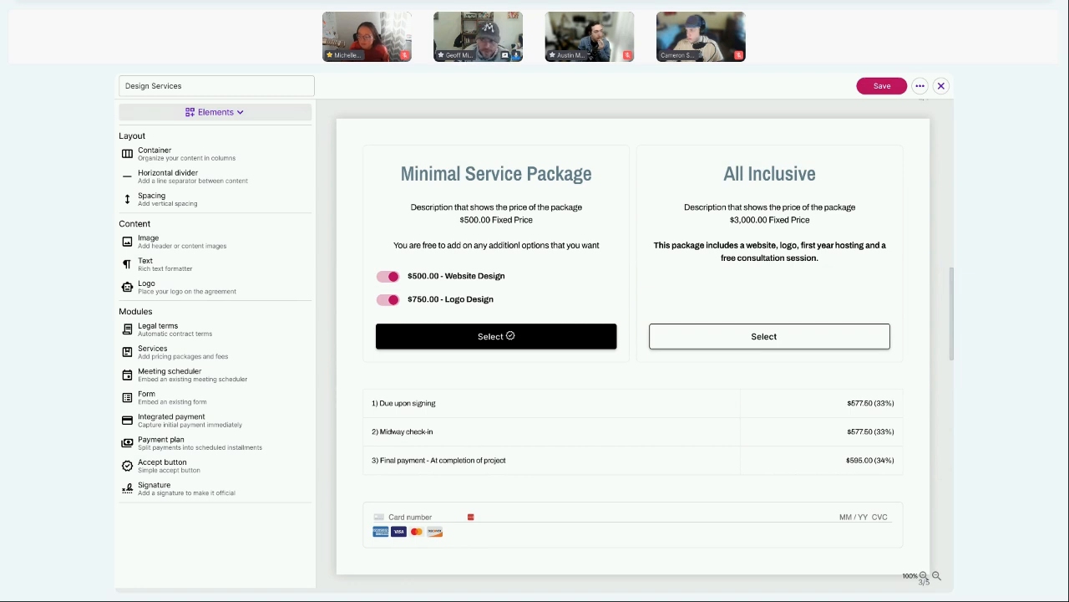
# Step: Try selecting and deselecting the All Inclusive package, and leave it as the selected package
pyautogui.click(699, 339)
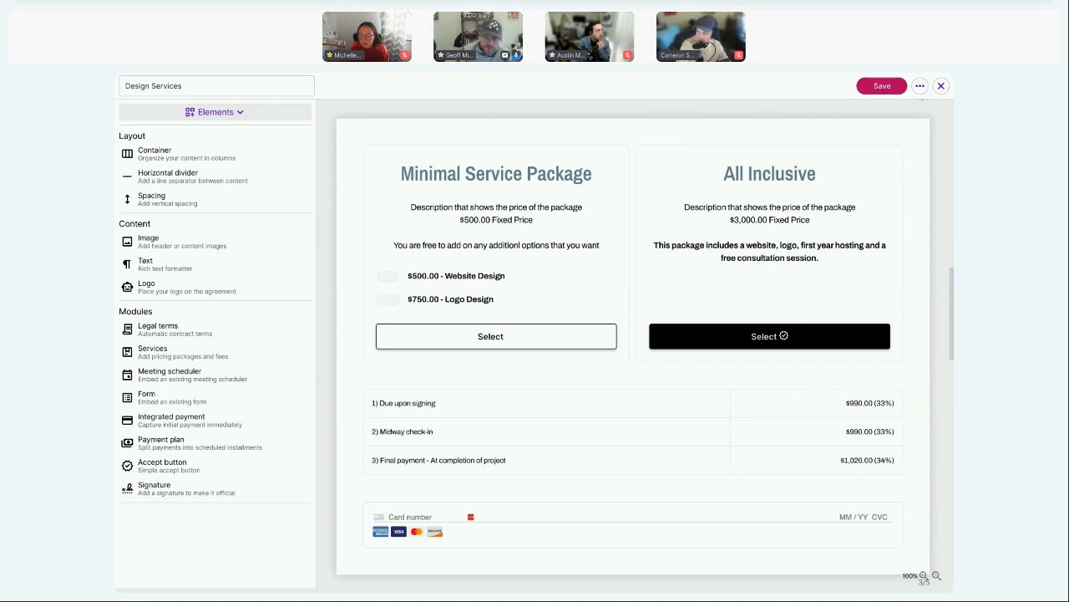
pyautogui.click(690, 336)
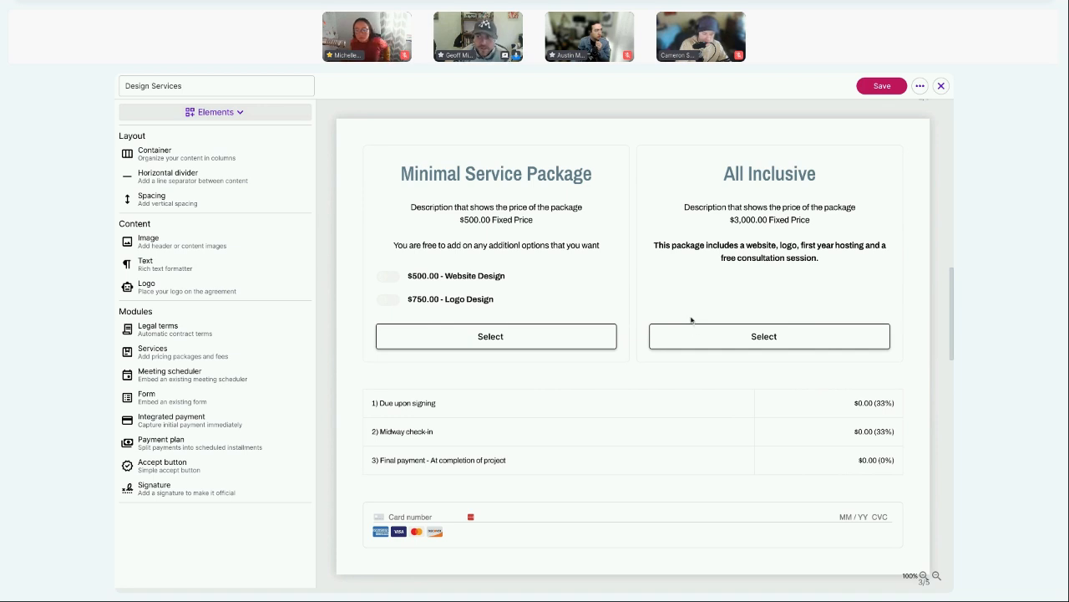
pyautogui.click(699, 337)
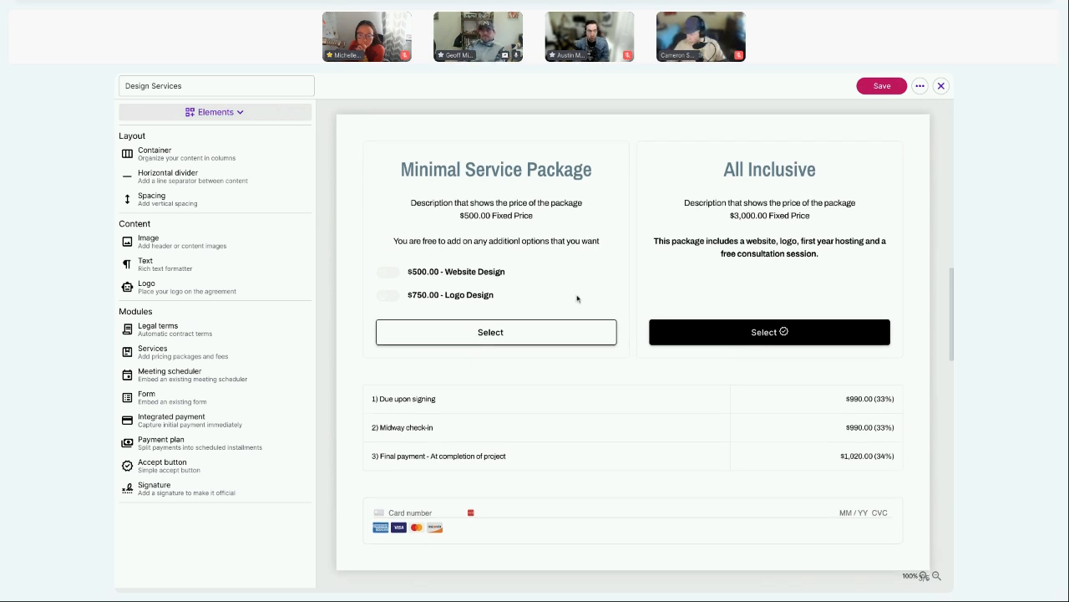
# Step: Examine the services element's settings, its add-on options and the Minimal Service Package's description text
pyautogui.scroll(-1, 577, 298)
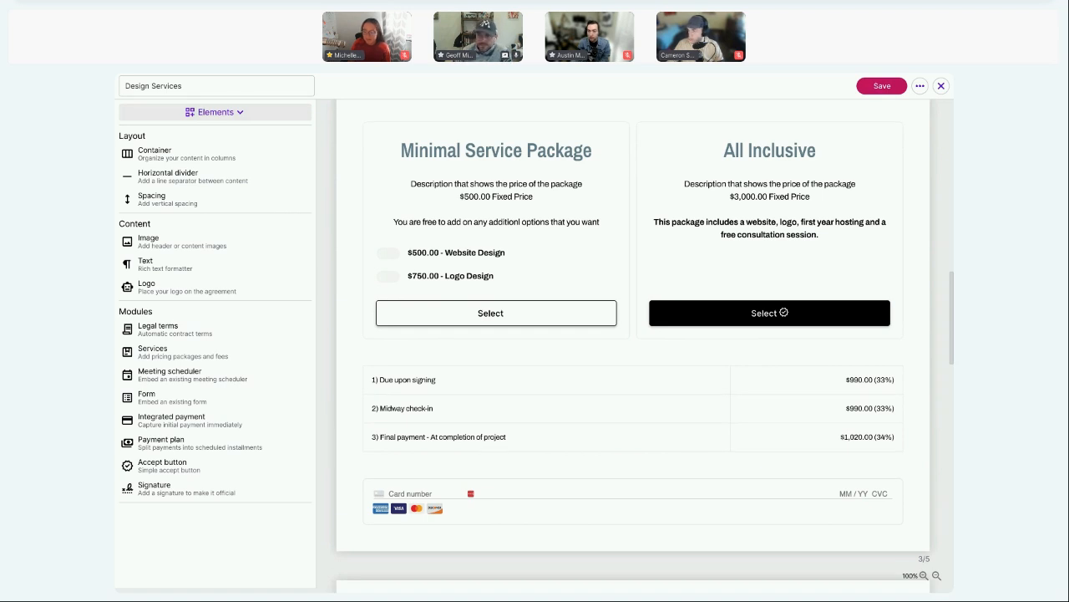
pyautogui.click(558, 255)
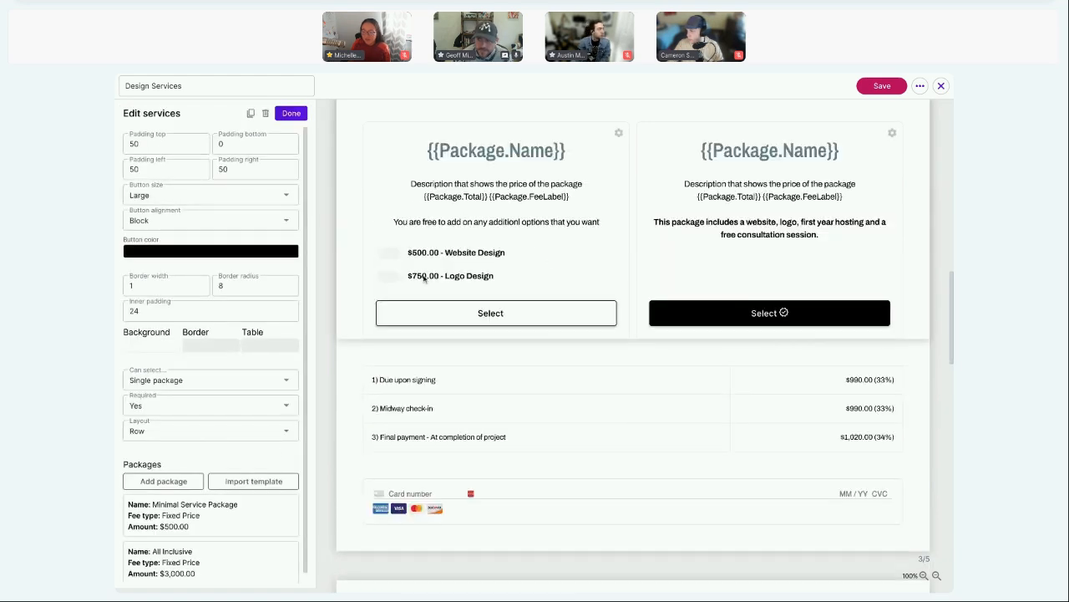
pyautogui.scroll(-1, 277, 454)
pyautogui.scroll(-1, 588, 279)
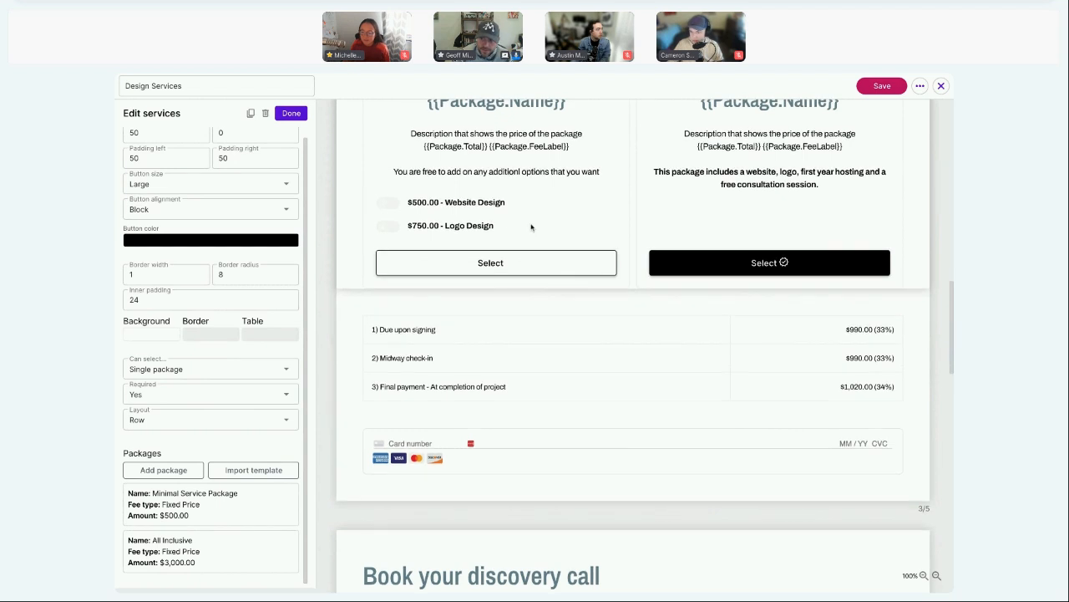
pyautogui.scroll(1, 531, 226)
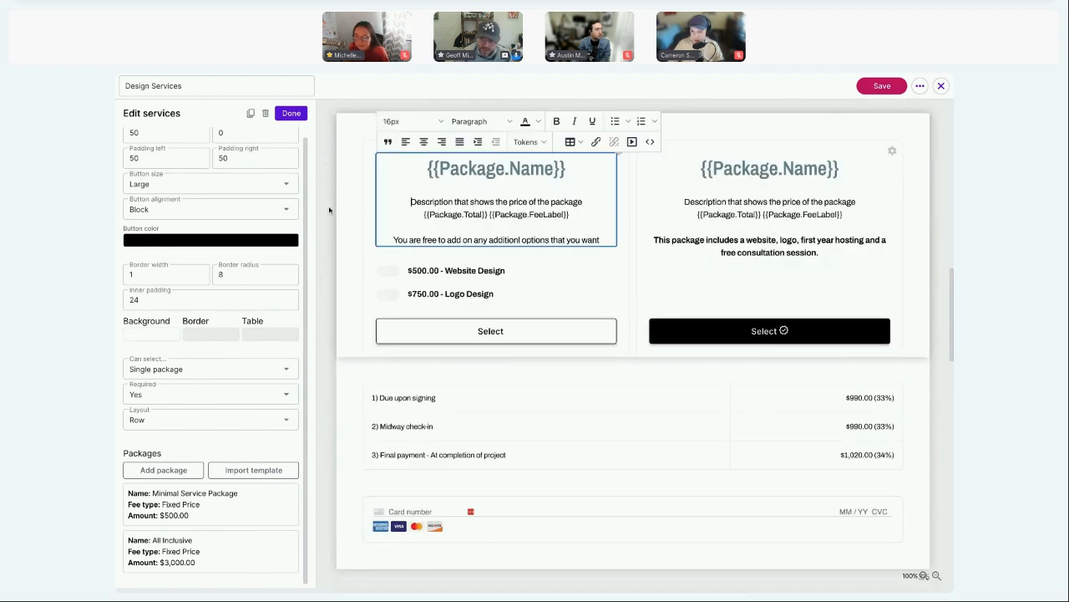
pyautogui.click(329, 210)
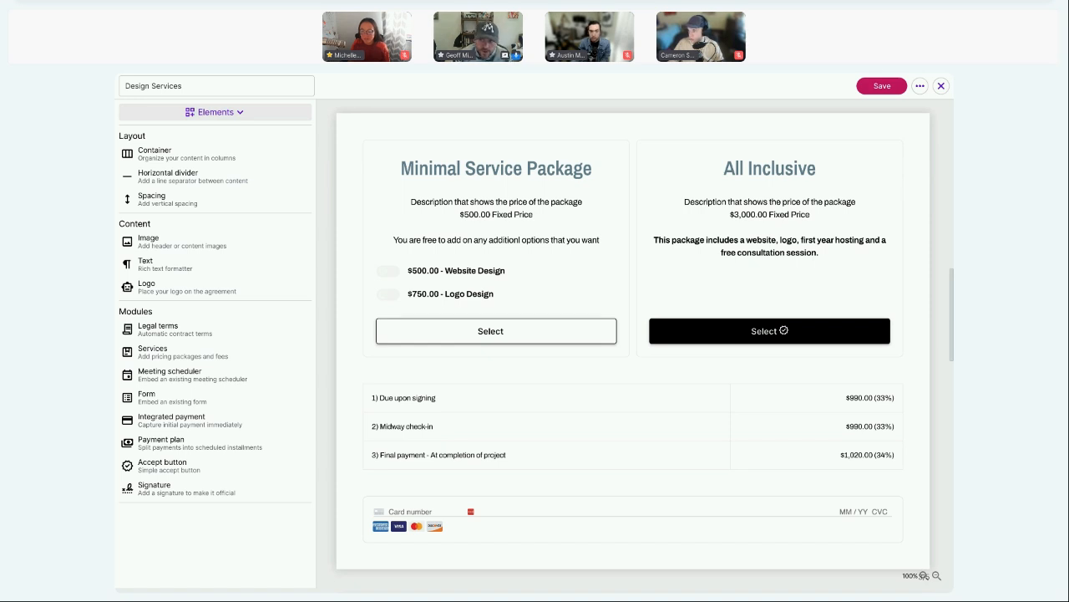
pyautogui.click(496, 239)
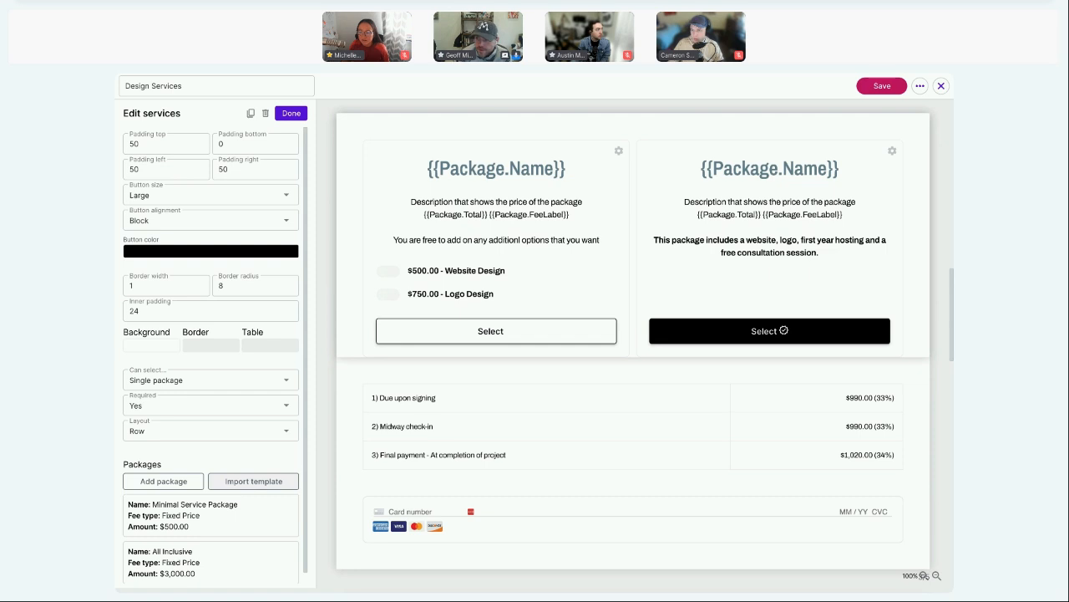
pyautogui.click(329, 231)
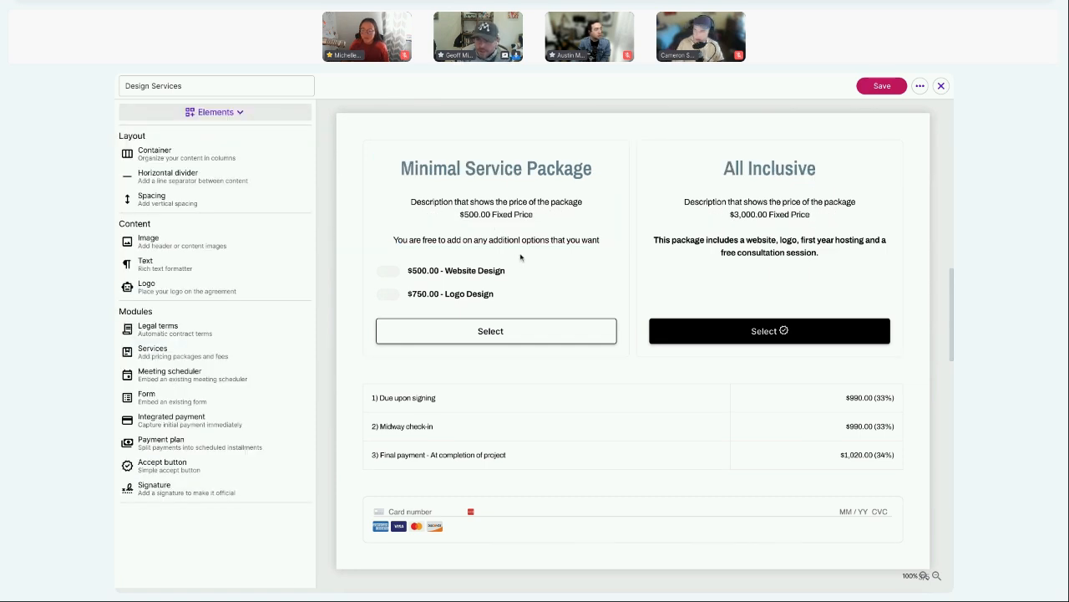
# Step: Review the payment plan element's payment events, with their payment types and percentage amounts
pyautogui.scroll(-2, 472, 421)
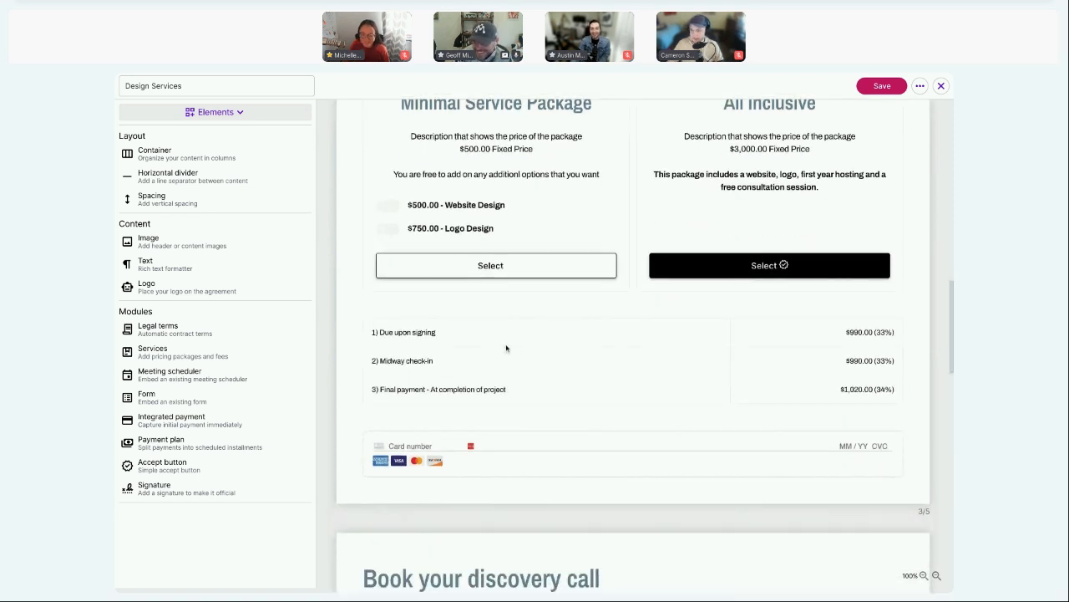
pyautogui.click(506, 348)
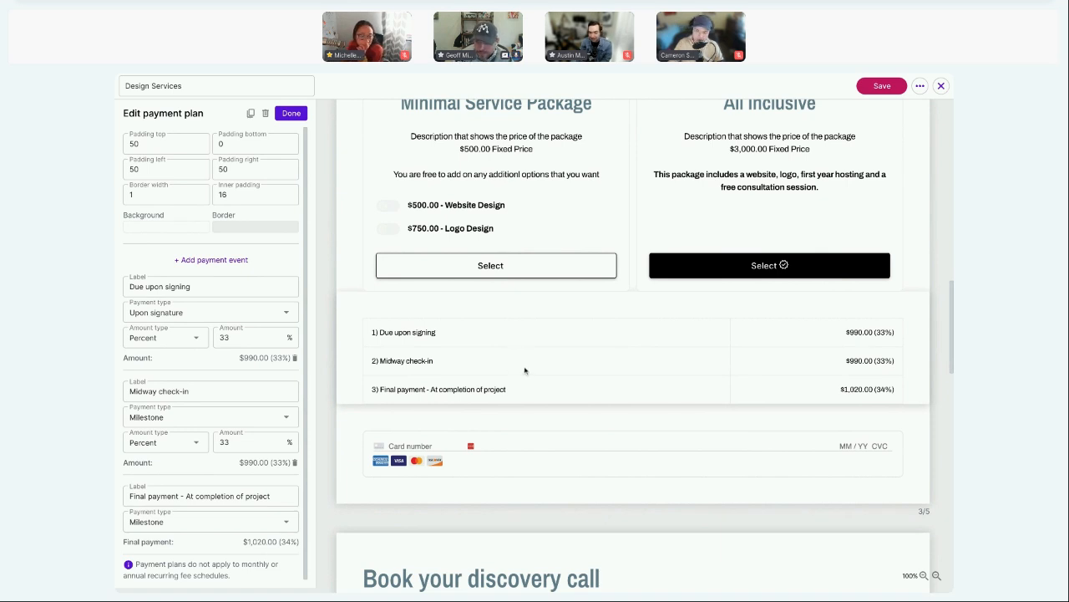
pyautogui.scroll(-1, 544, 370)
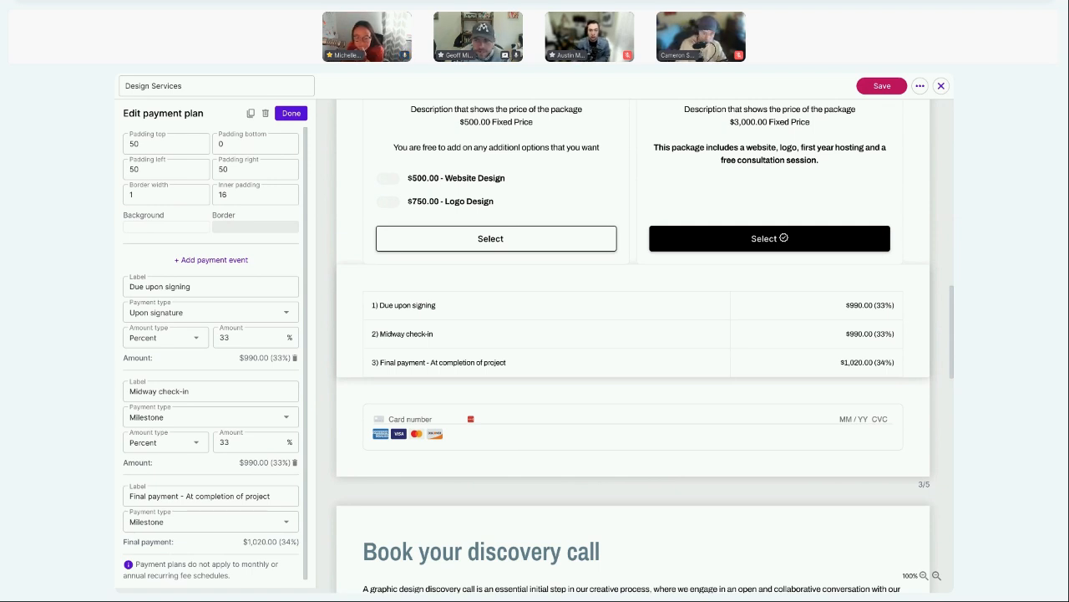
pyautogui.click(323, 268)
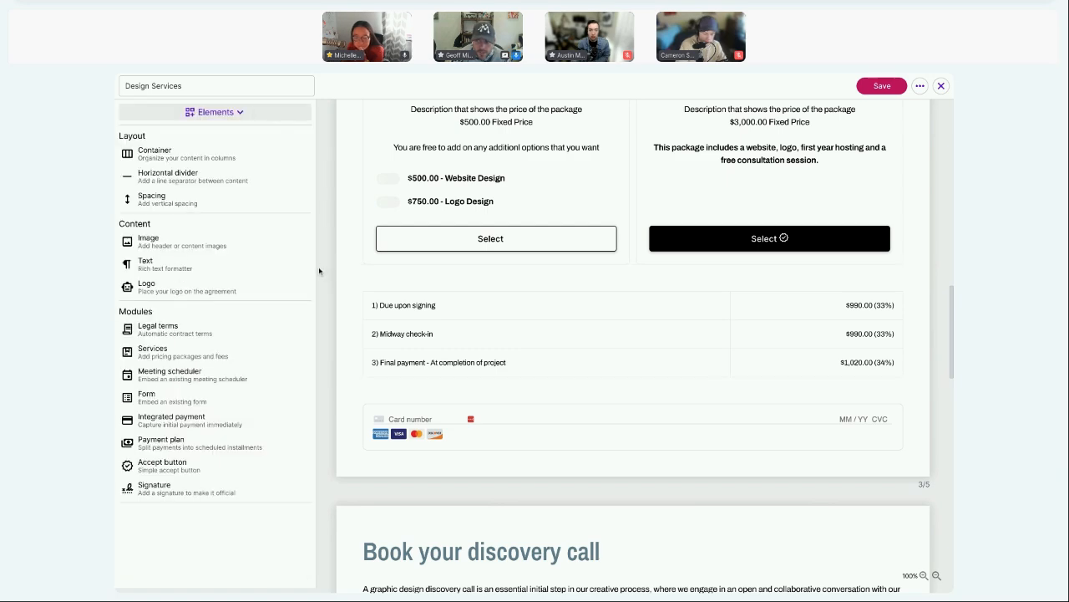
# Step: Look through the template's pages, including the introduction, service packages, discovery call booking, legal terms and signature block
pyautogui.scroll(6, 320, 271)
pyautogui.scroll(3, 320, 270)
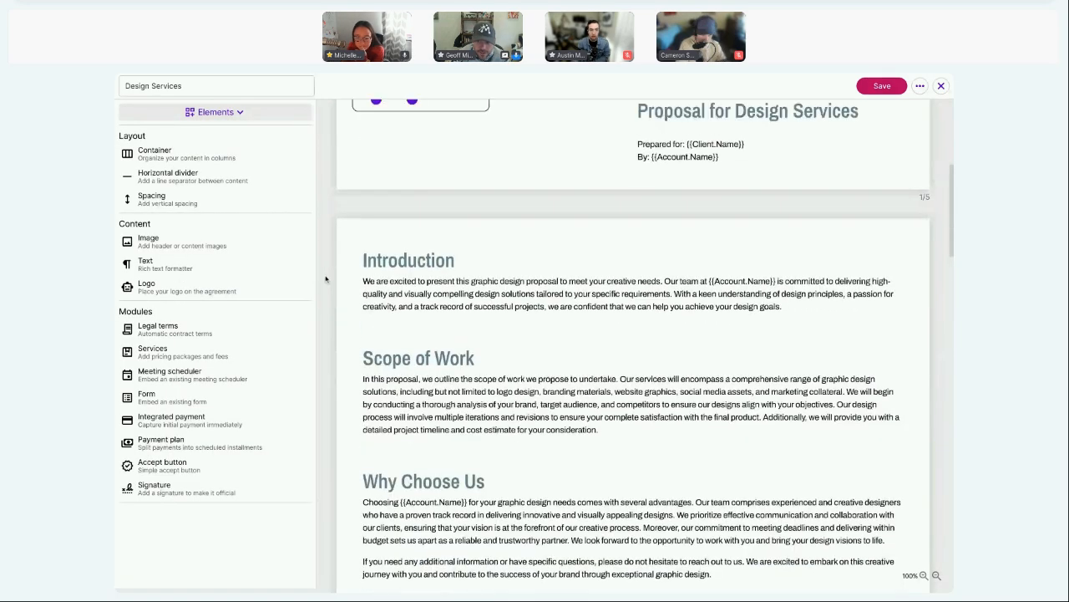
pyautogui.scroll(-4, 328, 284)
pyautogui.scroll(-15, 330, 286)
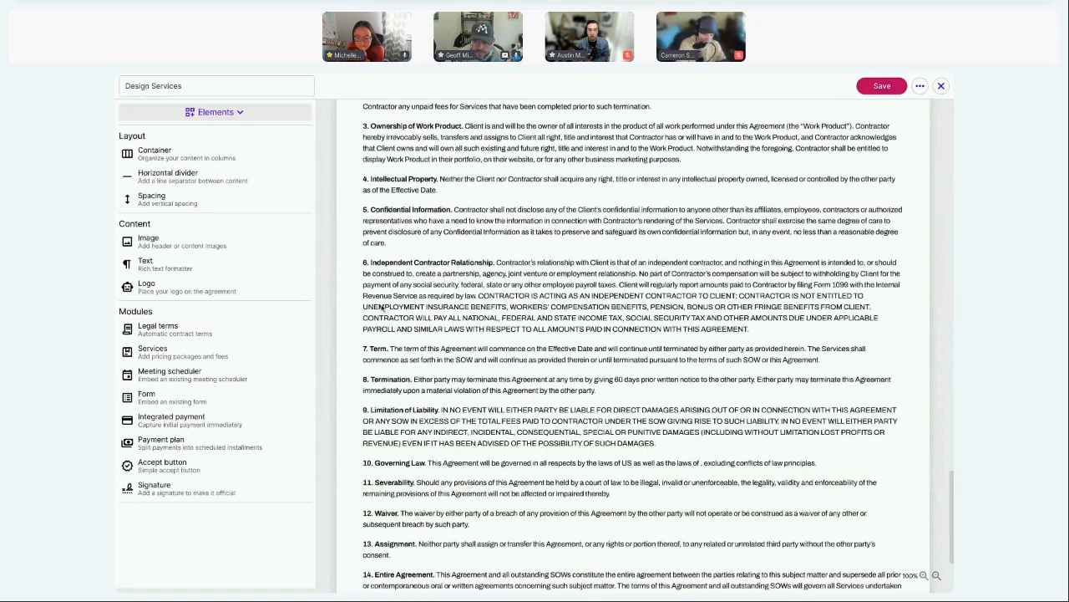
pyautogui.scroll(4, 381, 308)
pyautogui.scroll(-1, 603, 331)
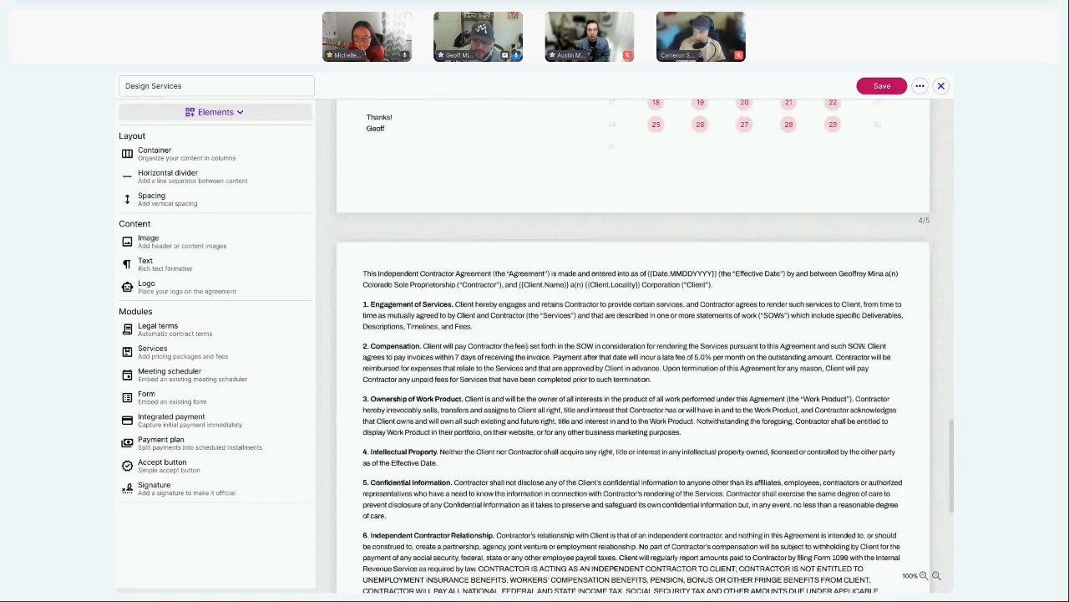
pyautogui.scroll(-5, 527, 351)
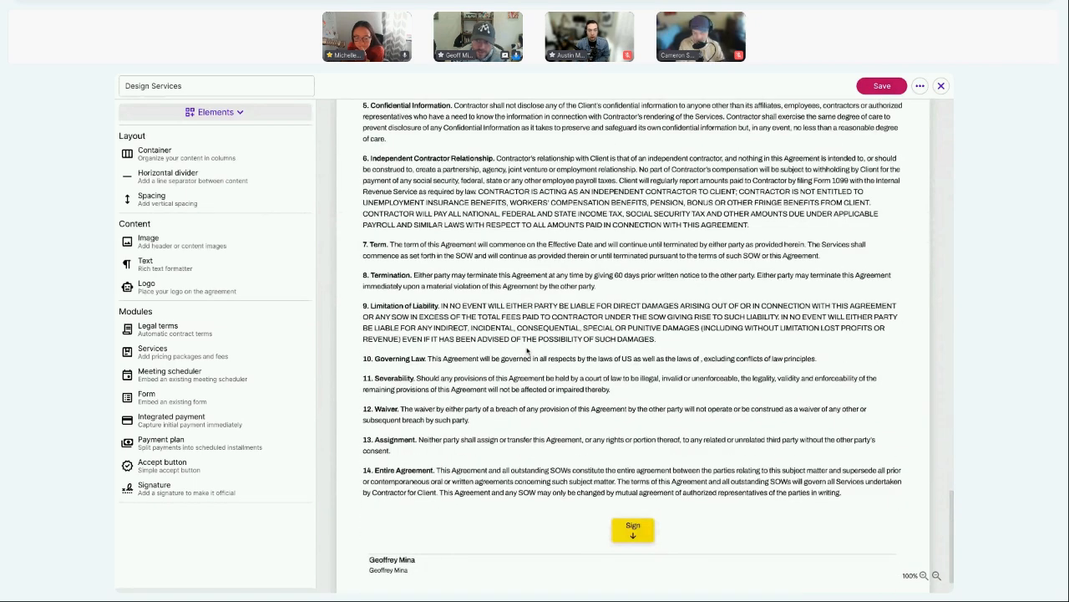
pyautogui.scroll(4, 527, 351)
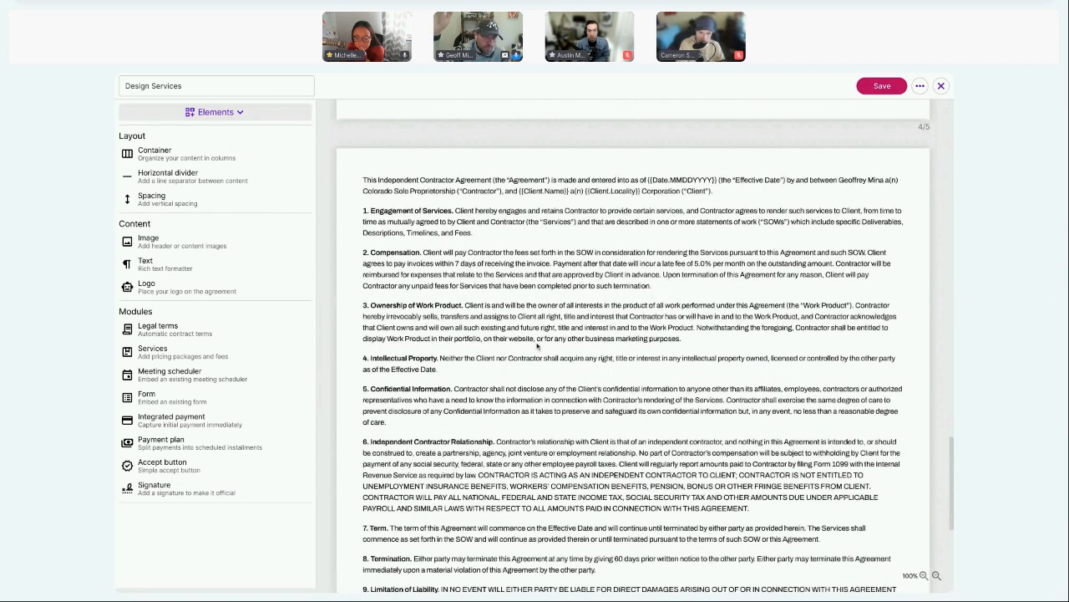
pyautogui.scroll(1, 537, 345)
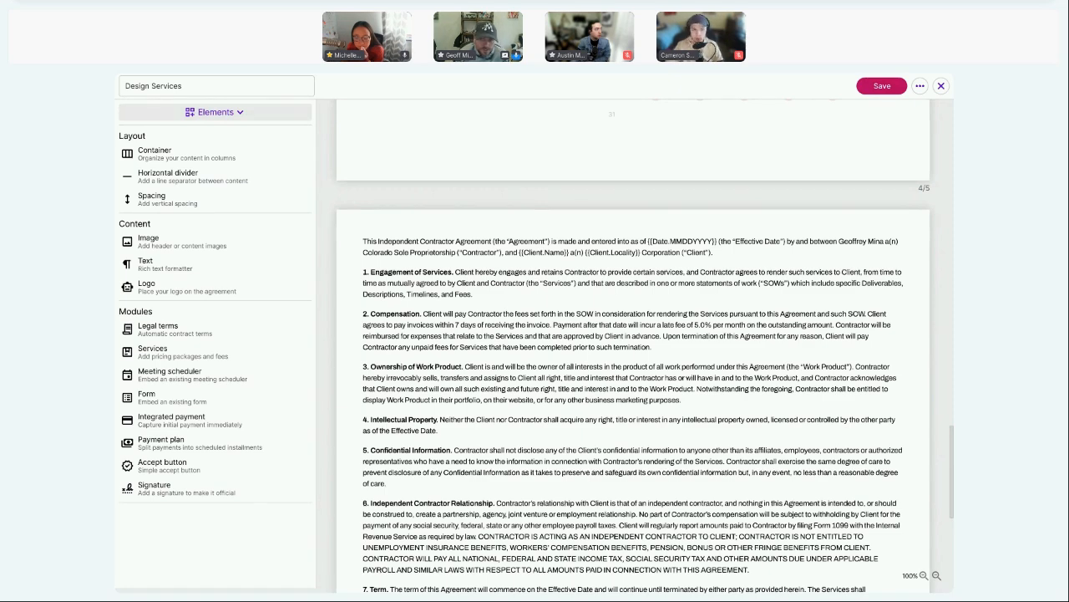
pyautogui.scroll(-1, 633, 346)
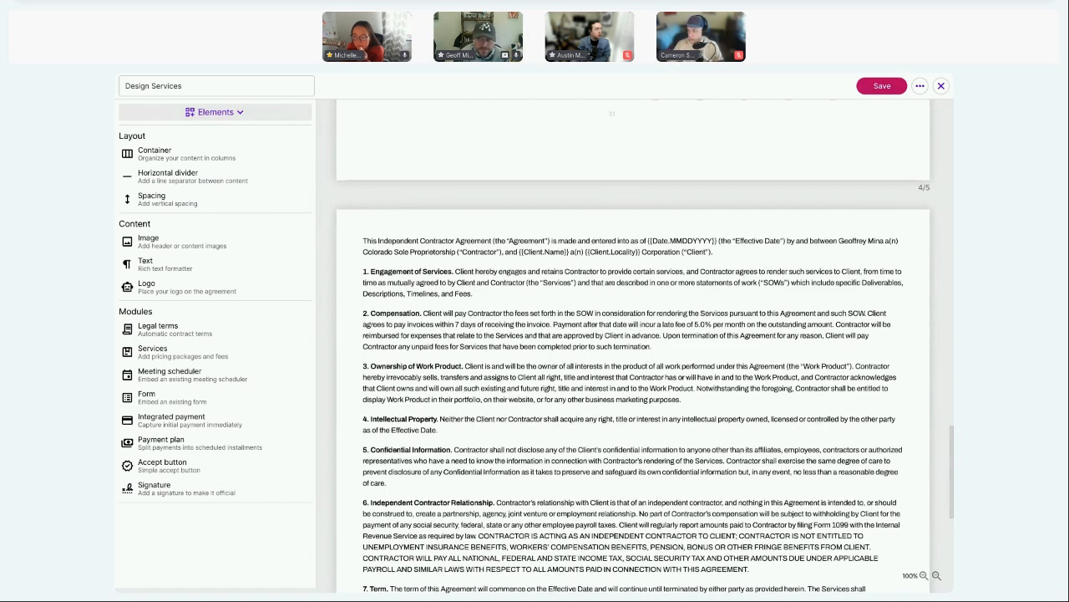
pyautogui.scroll(5, 562, 311)
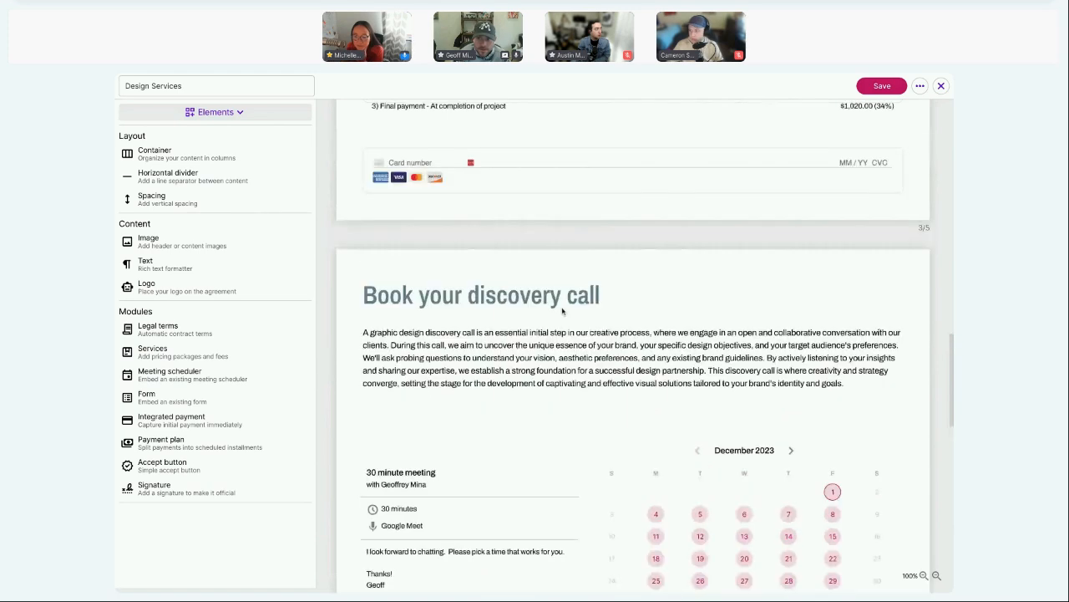
pyautogui.scroll(5, 562, 311)
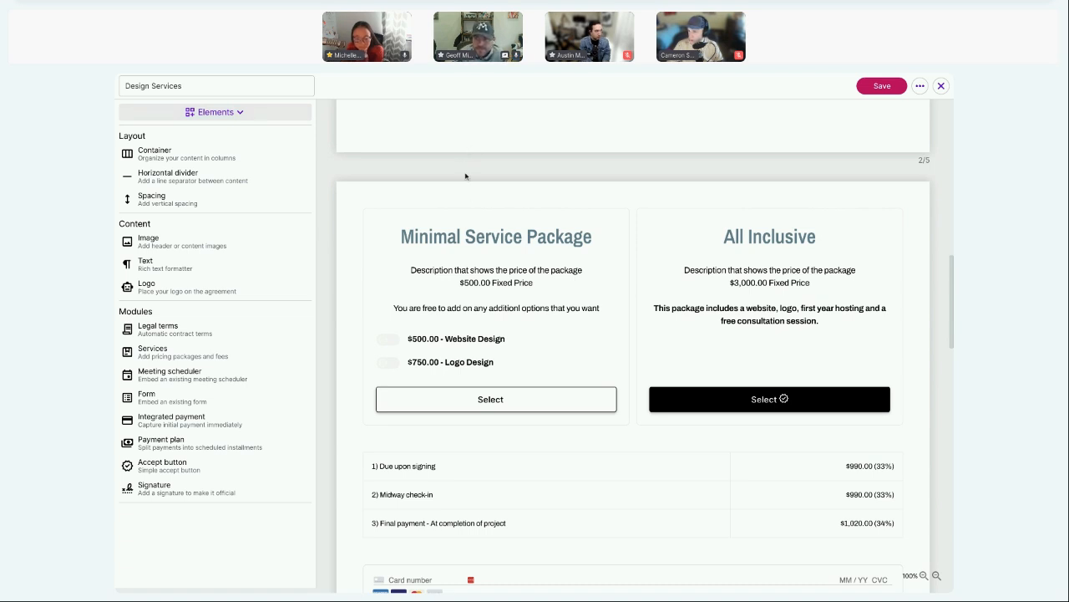
# Step: Check which payment types are available for the payment plan's Due upon signing event, keeping Upon signature
pyautogui.scroll(-2, 501, 234)
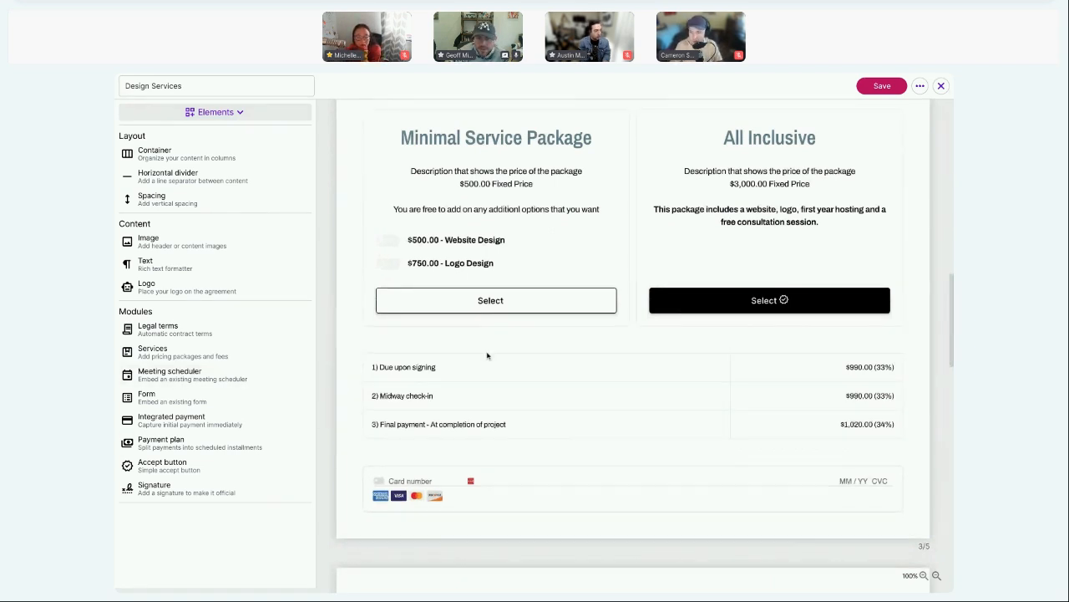
pyautogui.click(488, 379)
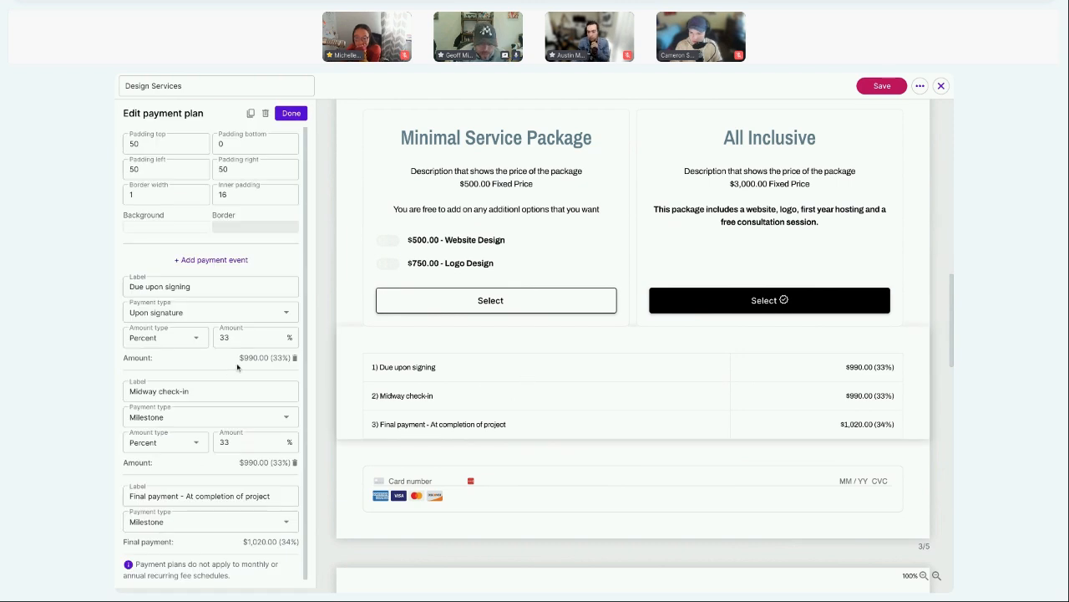
pyautogui.scroll(-1, 243, 392)
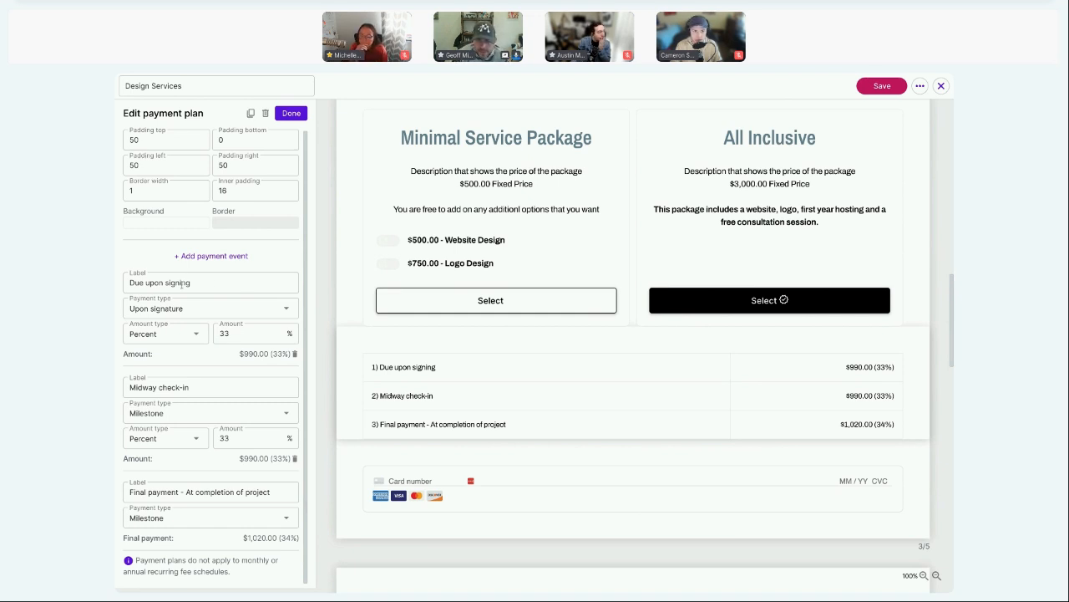
pyautogui.click(270, 308)
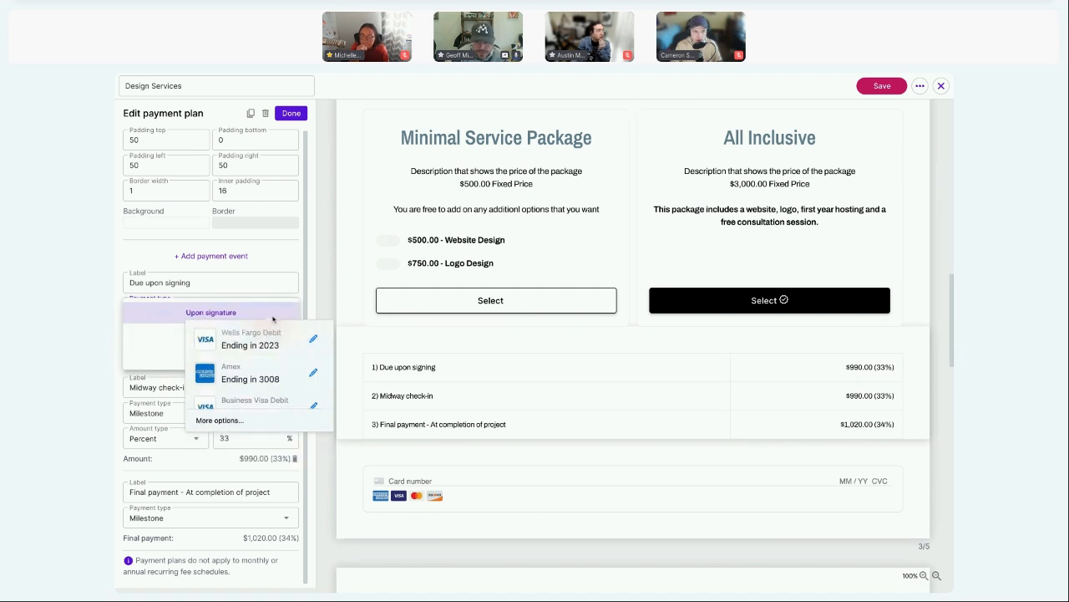
pyautogui.click(321, 335)
pyautogui.click(249, 321)
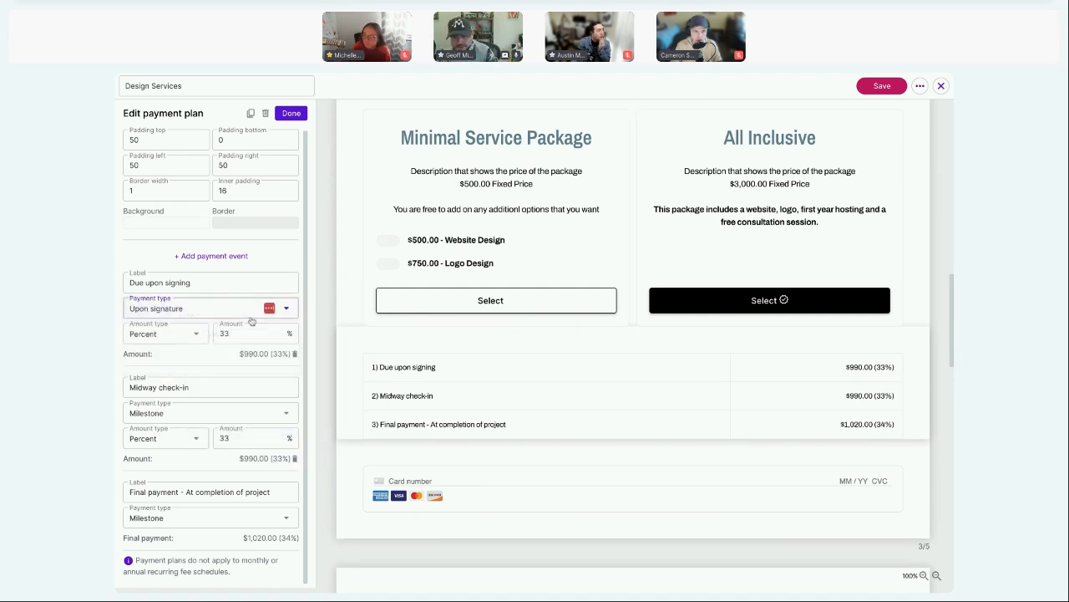
pyautogui.click(245, 313)
pyautogui.click(245, 312)
pyautogui.click(285, 311)
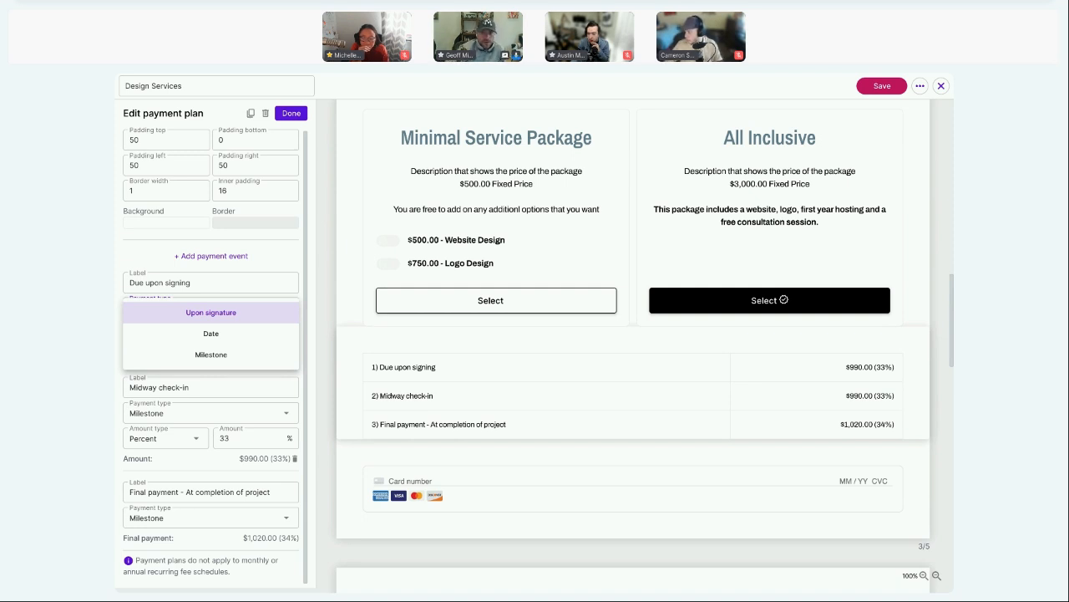
pyautogui.click(321, 304)
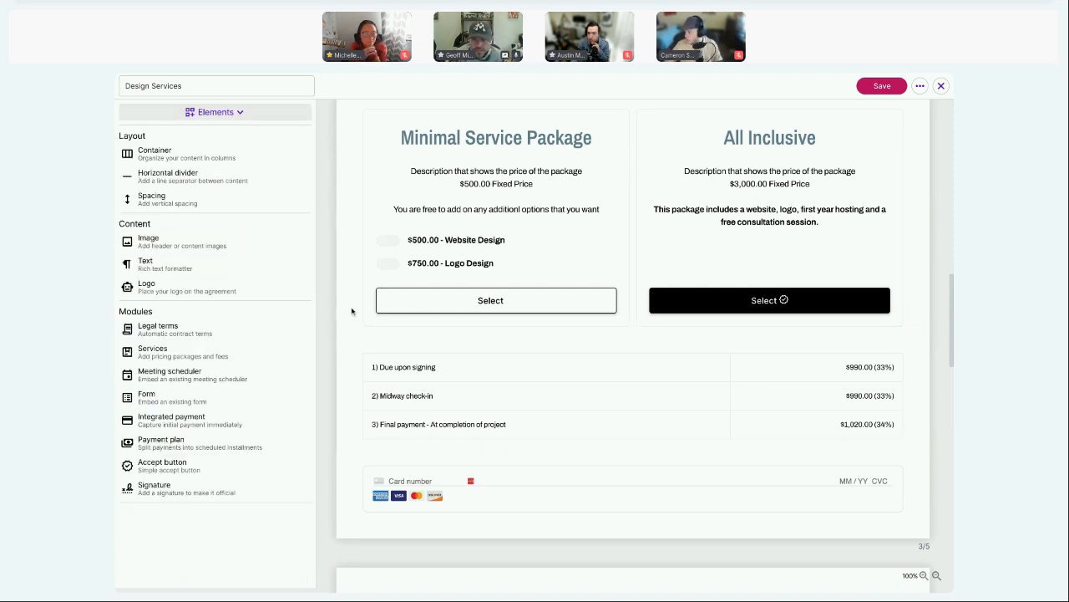
# Step: Check the amount types available for the payment plan's Due upon signing event and review the final payment's amount
pyautogui.click(462, 369)
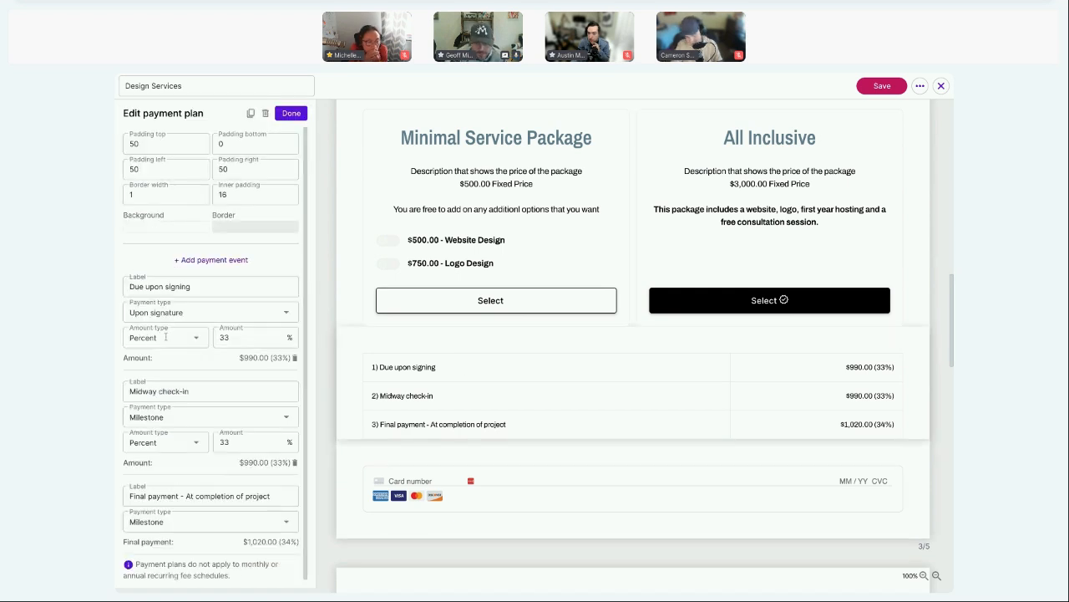
pyautogui.click(200, 340)
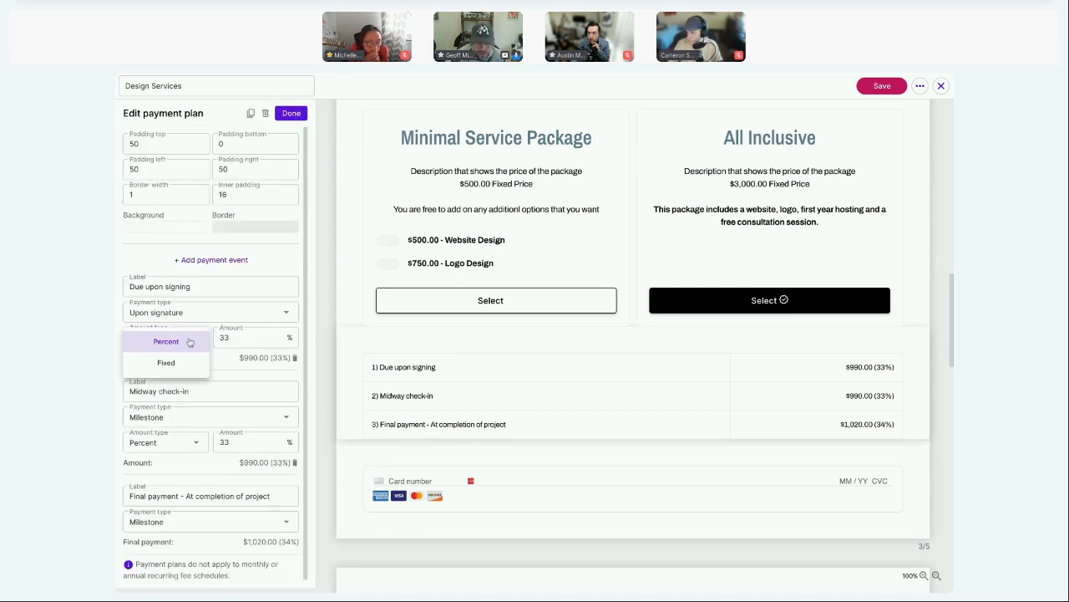
pyautogui.click(315, 329)
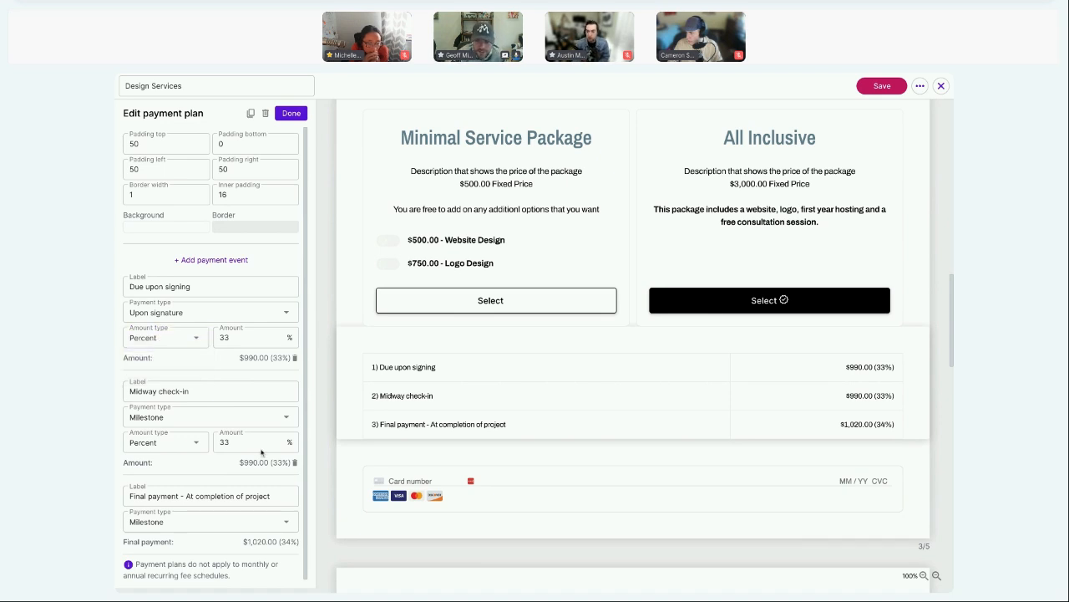
pyautogui.moveTo(142, 543); pyautogui.dragTo(291, 542)
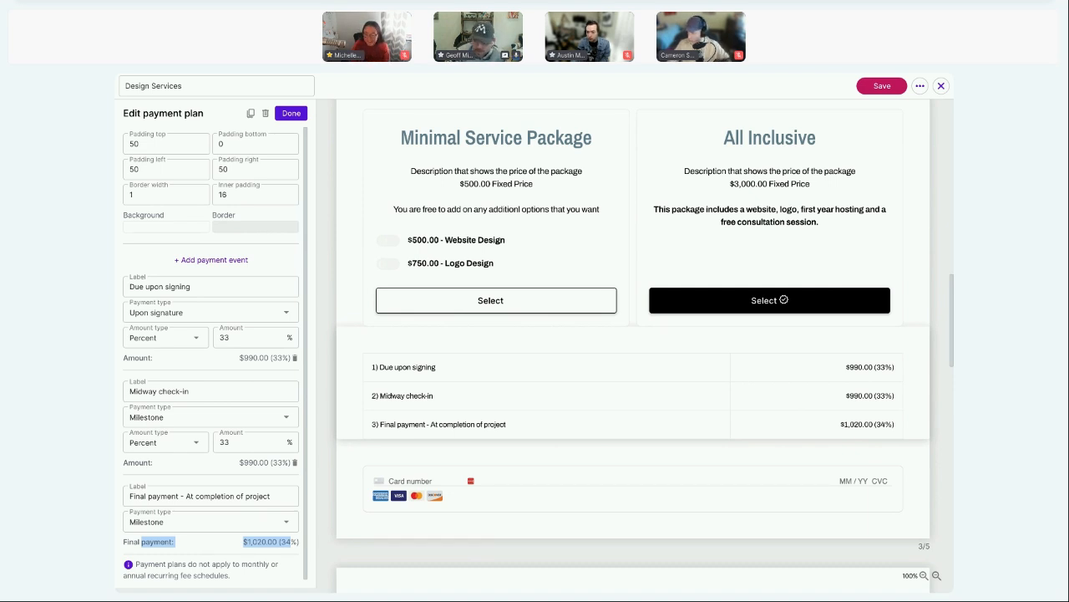
pyautogui.click(322, 451)
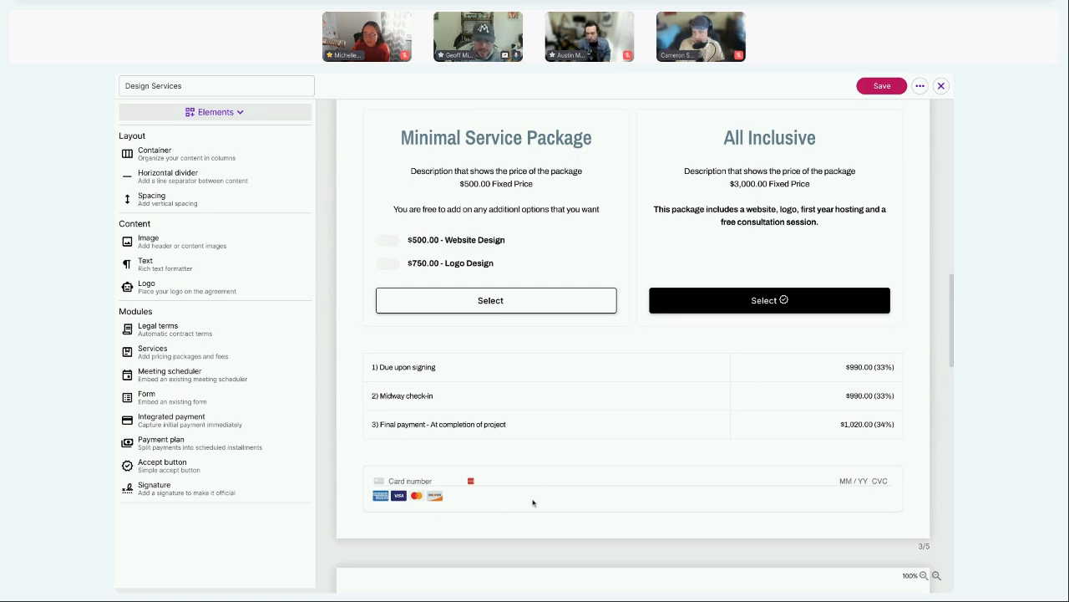
# Step: Turn off the info panel of the 30 minute meeting scheduler embedded on the discovery call page
pyautogui.scroll(-1, 537, 503)
pyautogui.scroll(-5, 538, 502)
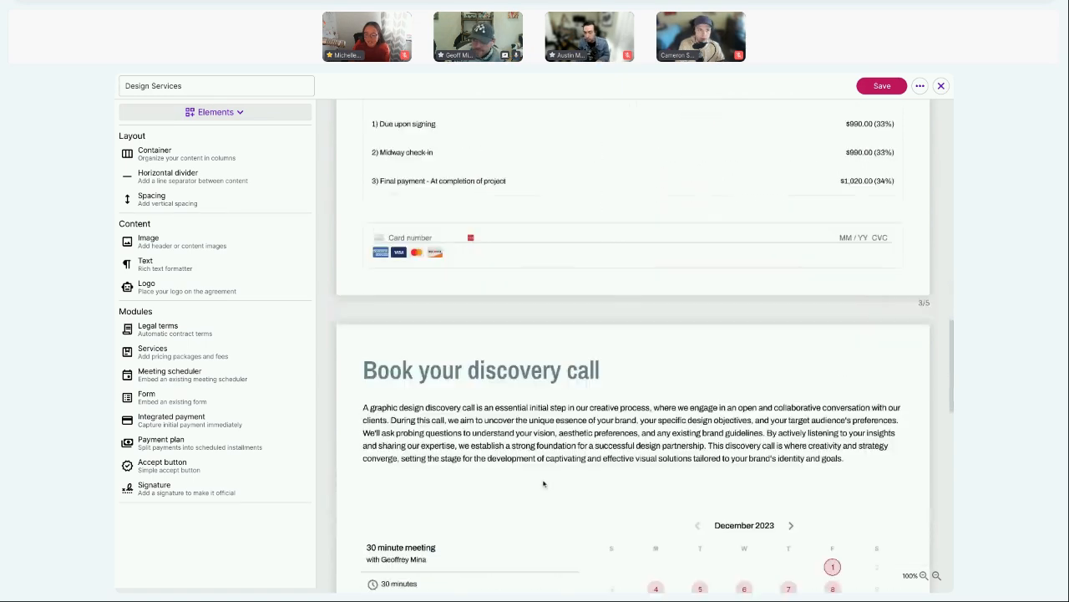
pyautogui.scroll(-1, 513, 292)
pyautogui.scroll(-5, 514, 318)
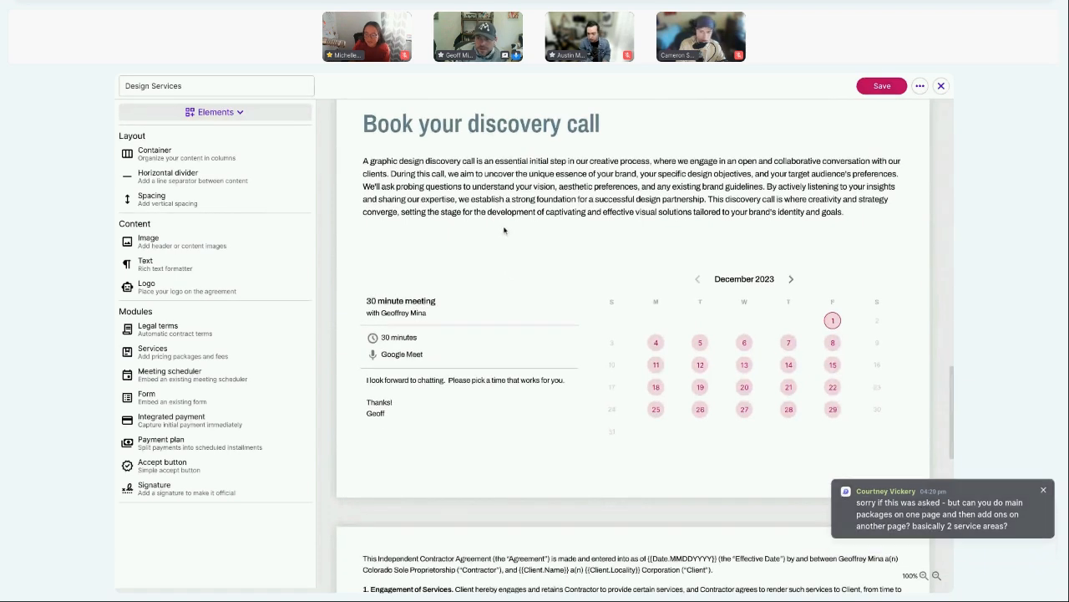
pyautogui.scroll(1, 503, 231)
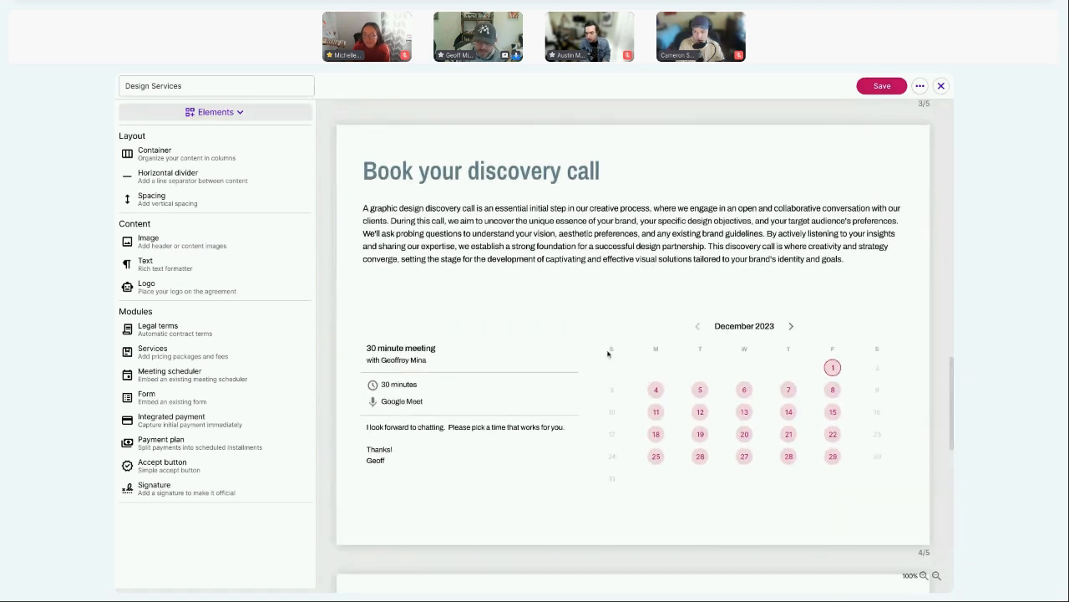
pyautogui.click(608, 353)
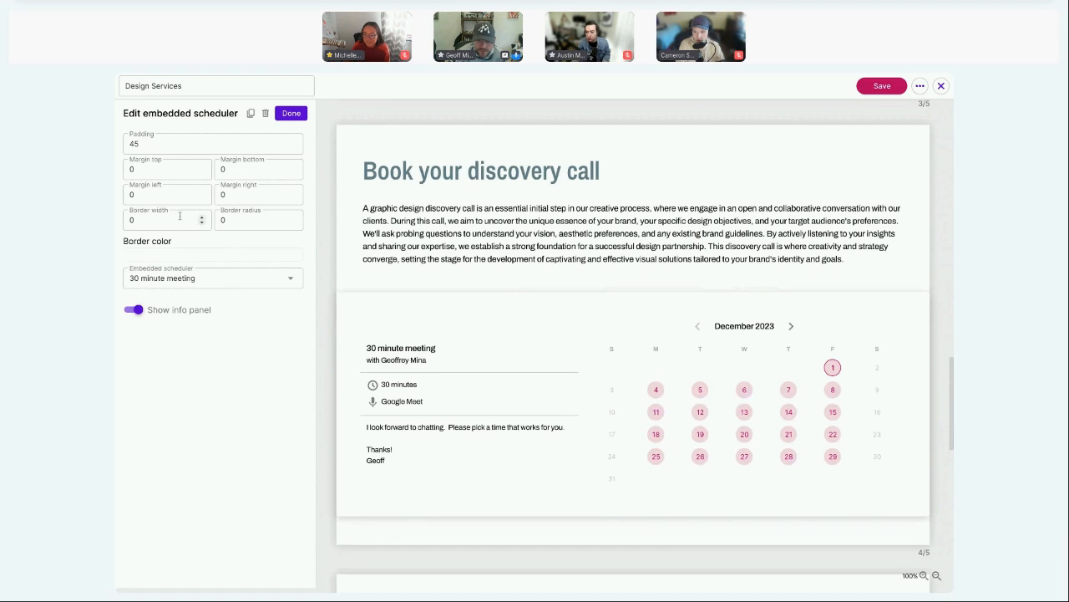
pyautogui.click(204, 313)
pyautogui.click(204, 313)
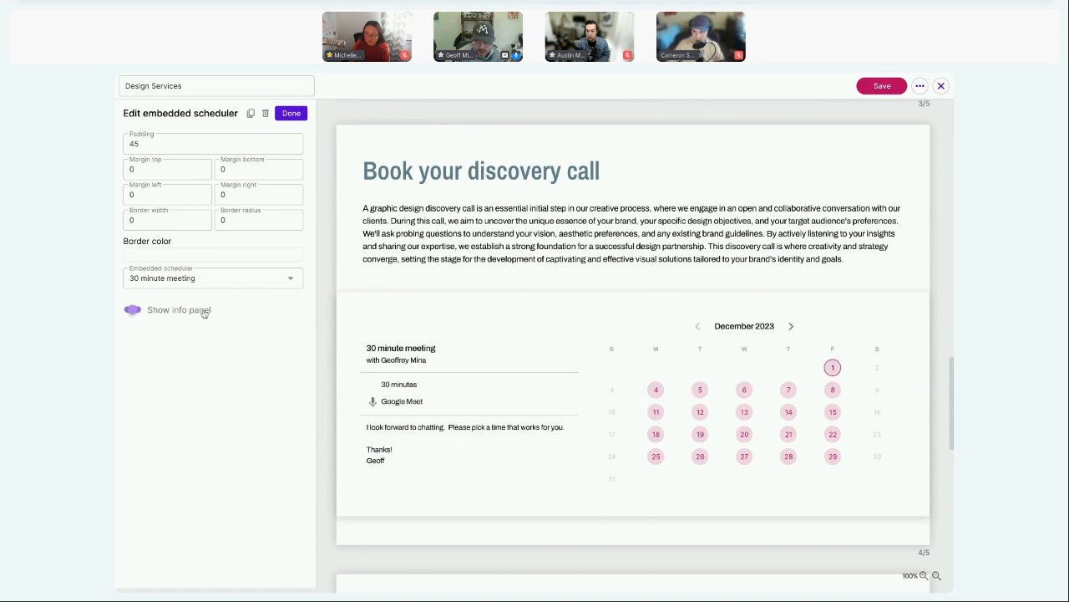
pyautogui.click(203, 313)
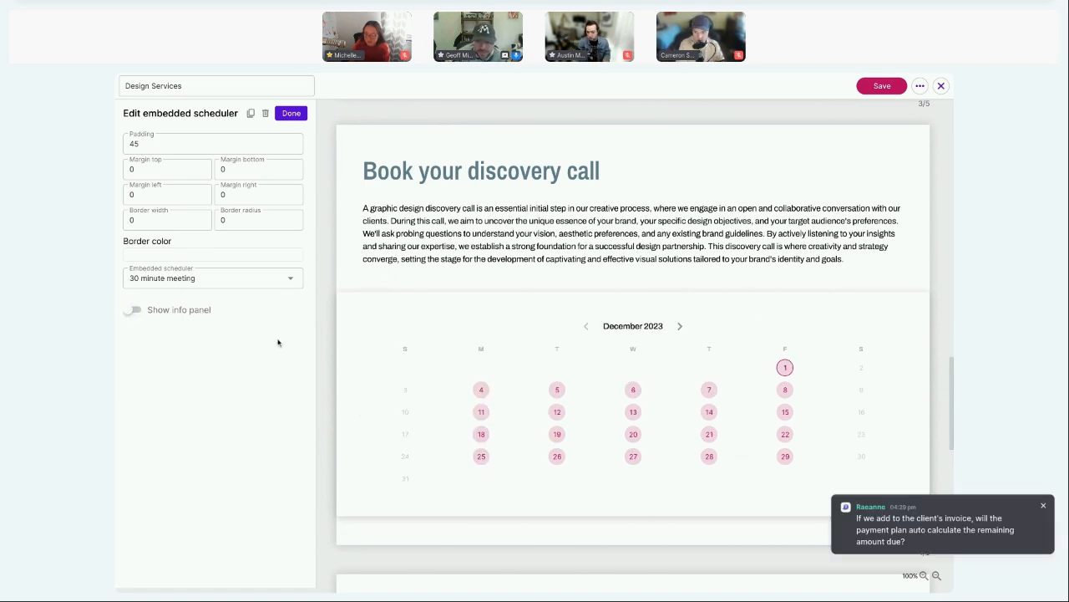
# Step: Turn the embedded meeting scheduler's info panel back on and finish editing the element
pyautogui.click(491, 279)
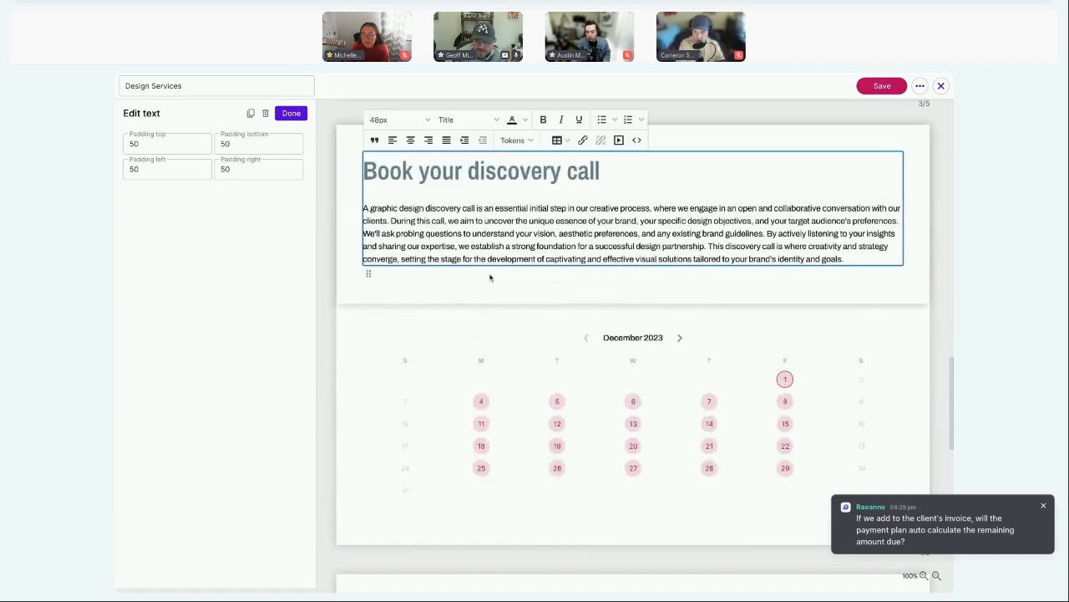
pyautogui.click(338, 338)
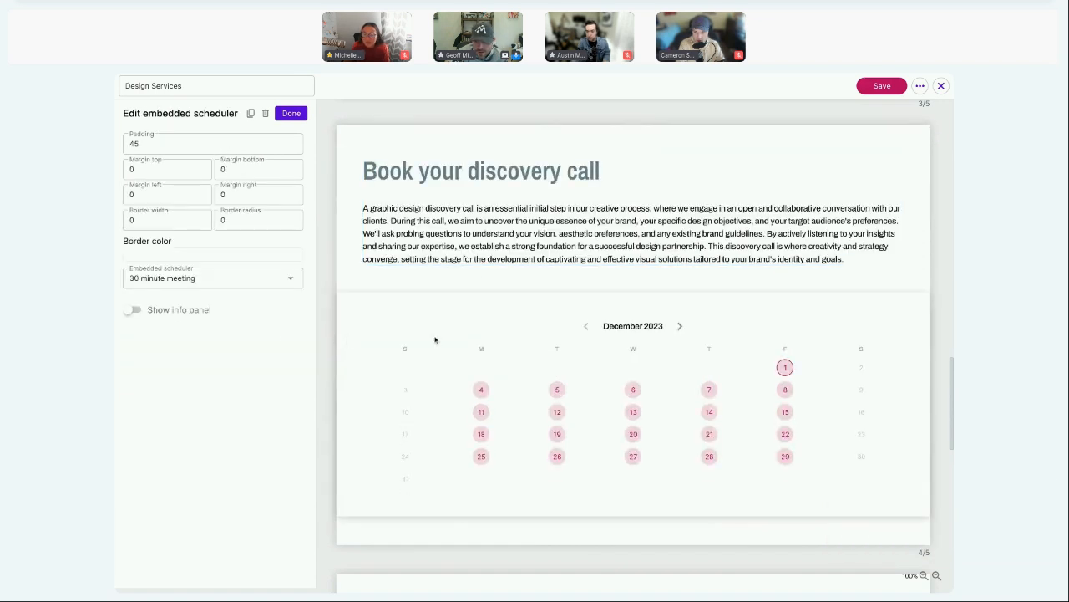
pyautogui.click(171, 310)
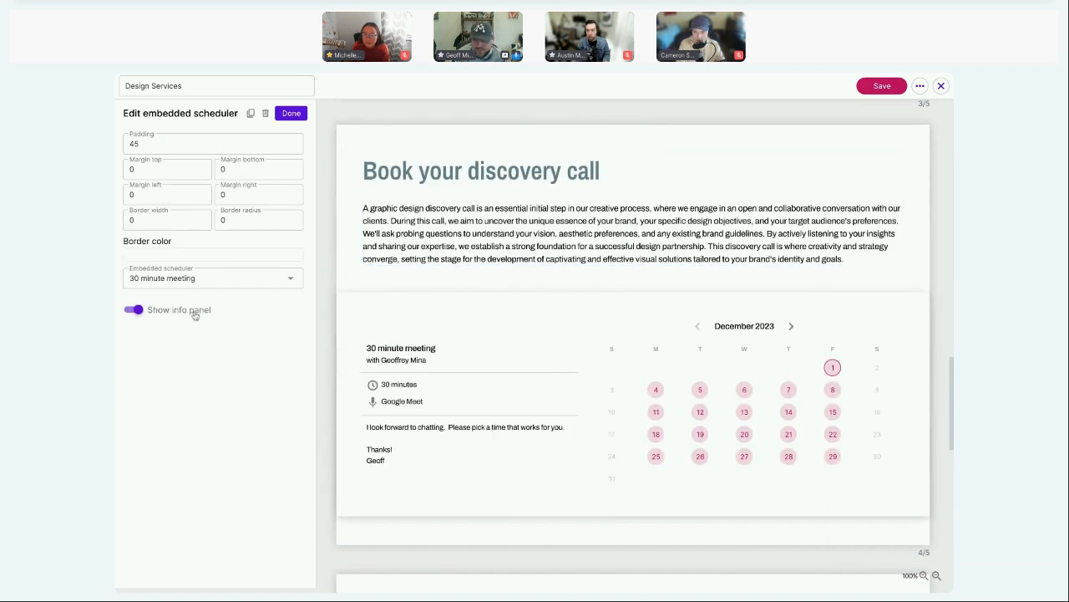
pyautogui.click(328, 309)
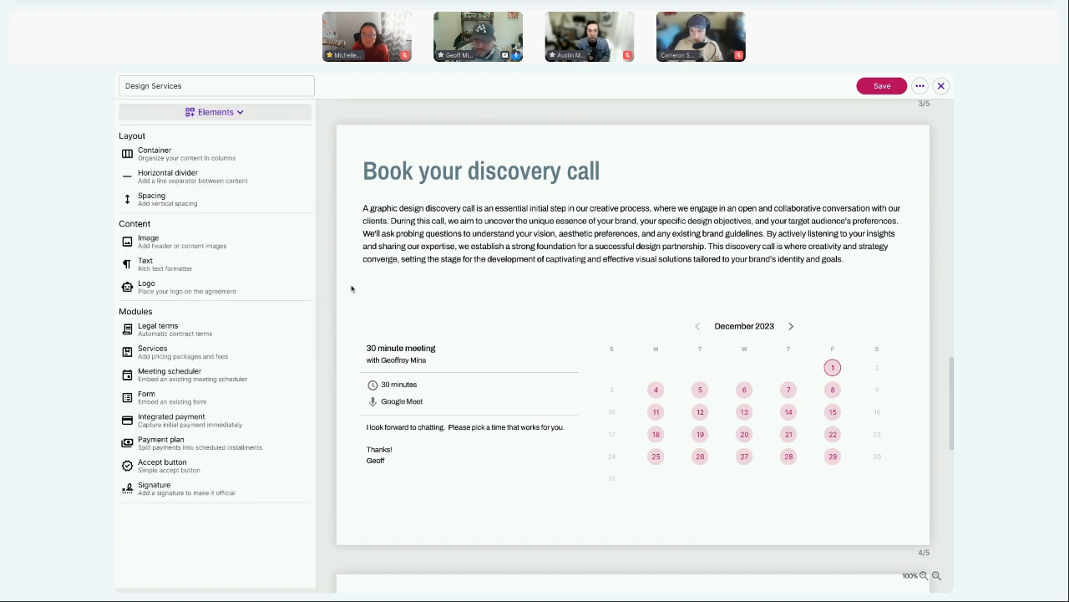
# Step: Add a form element between the discovery call text and the scheduler, embedding Lead Gen Form 2
pyautogui.scroll(-5, 460, 375)
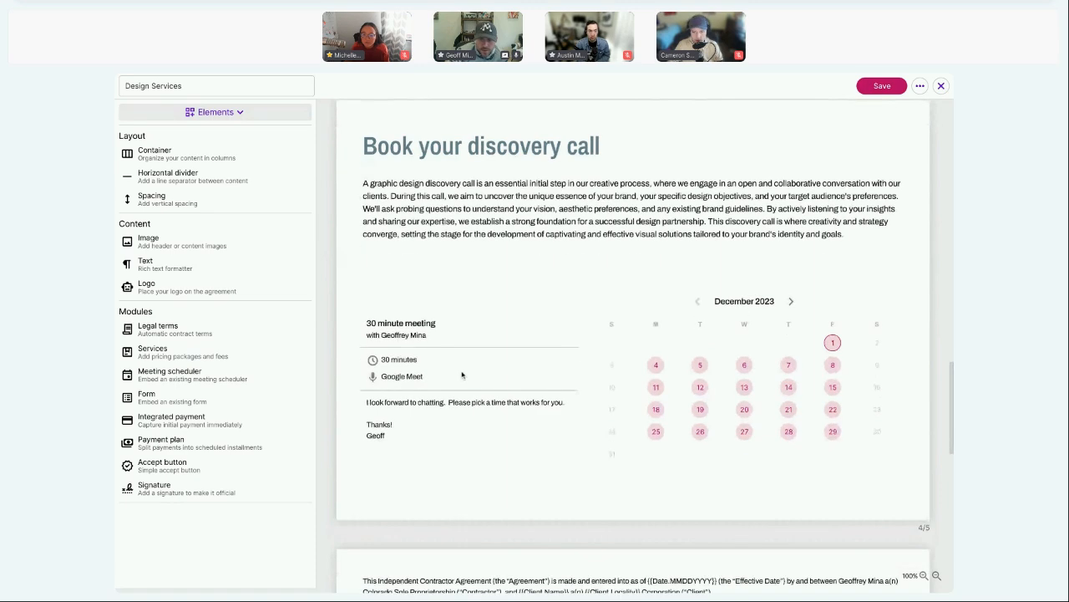
pyautogui.scroll(2, 474, 378)
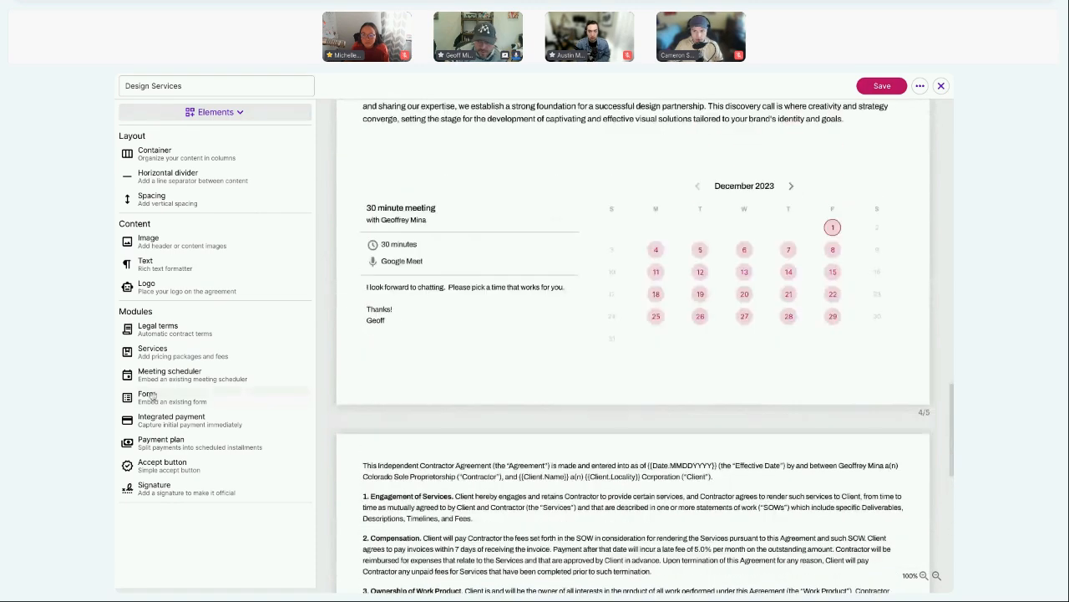
pyautogui.click(150, 398)
pyautogui.scroll(1, 492, 345)
pyautogui.click(232, 310)
pyautogui.click(229, 377)
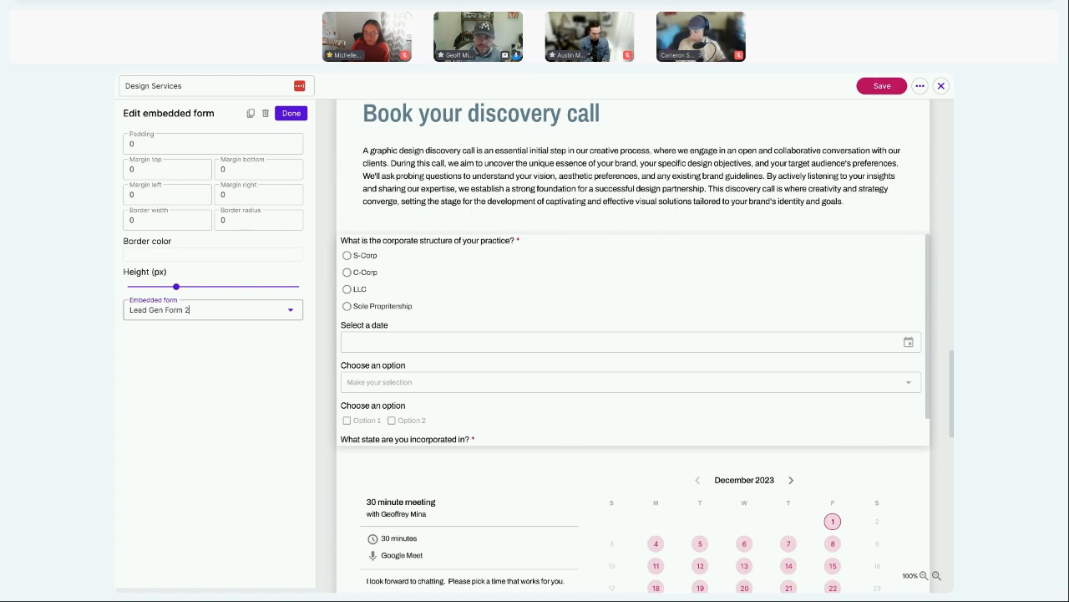
# Step: Delete the embedded form element from the discovery call page
pyautogui.click(484, 216)
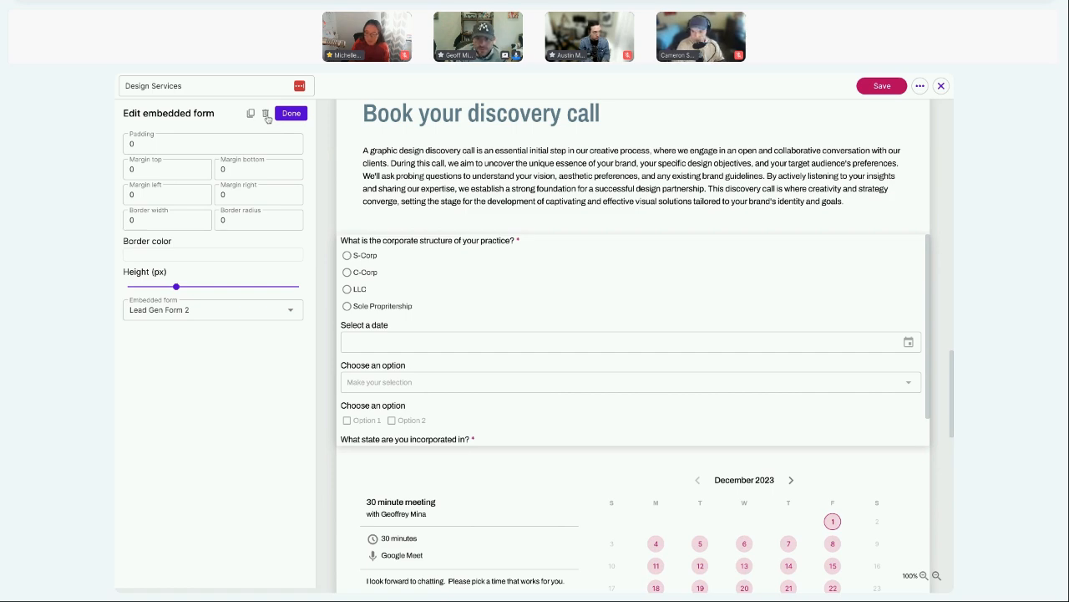
pyautogui.click(266, 115)
pyautogui.click(571, 365)
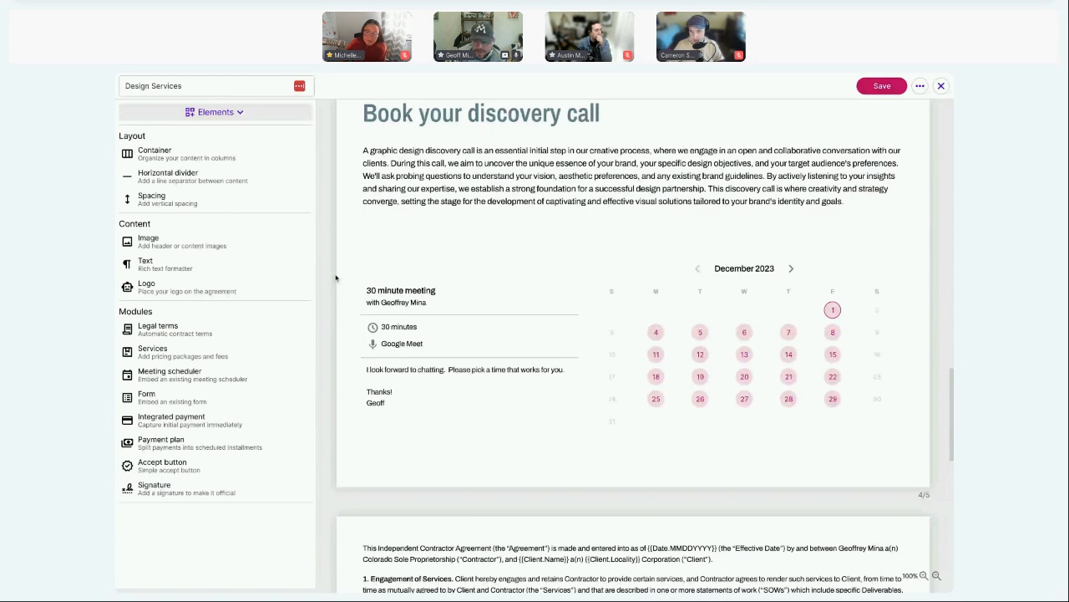
# Step: Look through the contractor agreement's legal terms down to the signature block on the last page
pyautogui.scroll(-1, 329, 290)
pyautogui.scroll(-3, 329, 290)
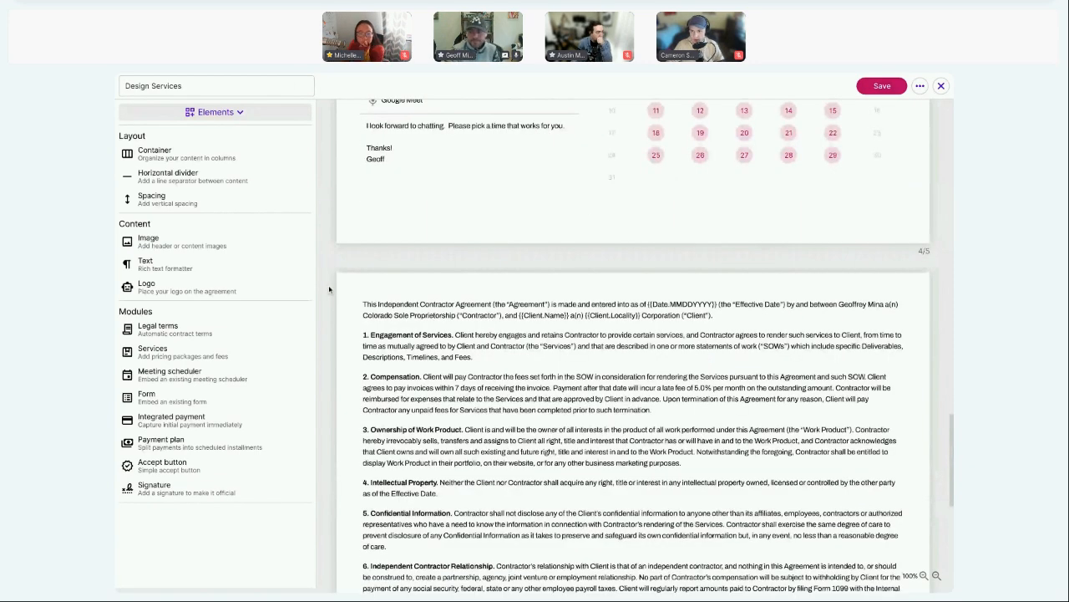
pyautogui.scroll(-4, 329, 290)
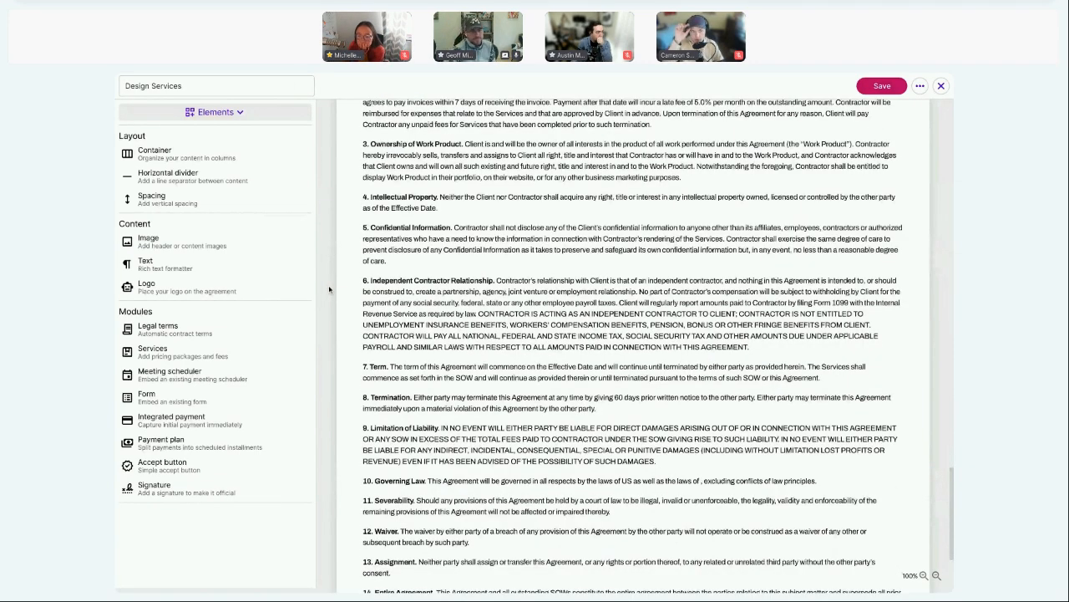
pyautogui.scroll(-2, 329, 290)
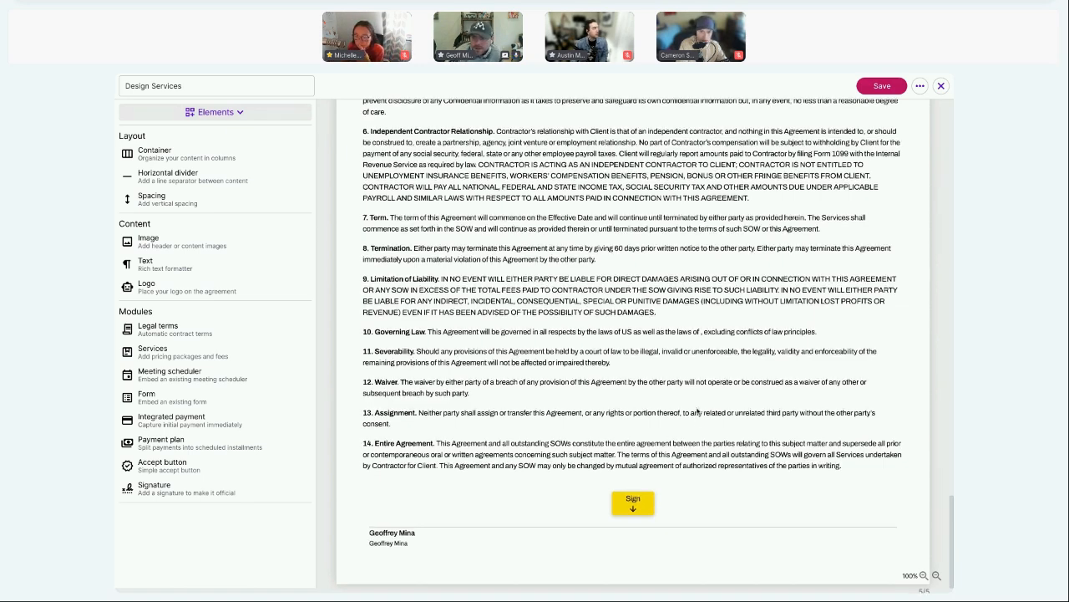
# Step: Save the Design Services template and close the template editor
pyautogui.scroll(1, 698, 410)
pyautogui.scroll(20, 699, 410)
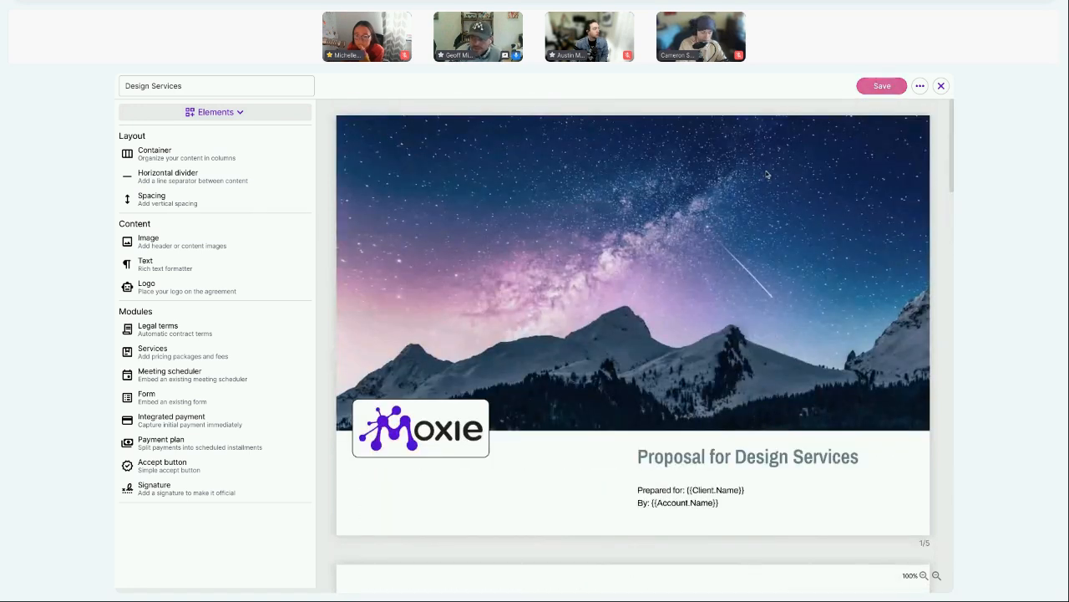
pyautogui.click(882, 85)
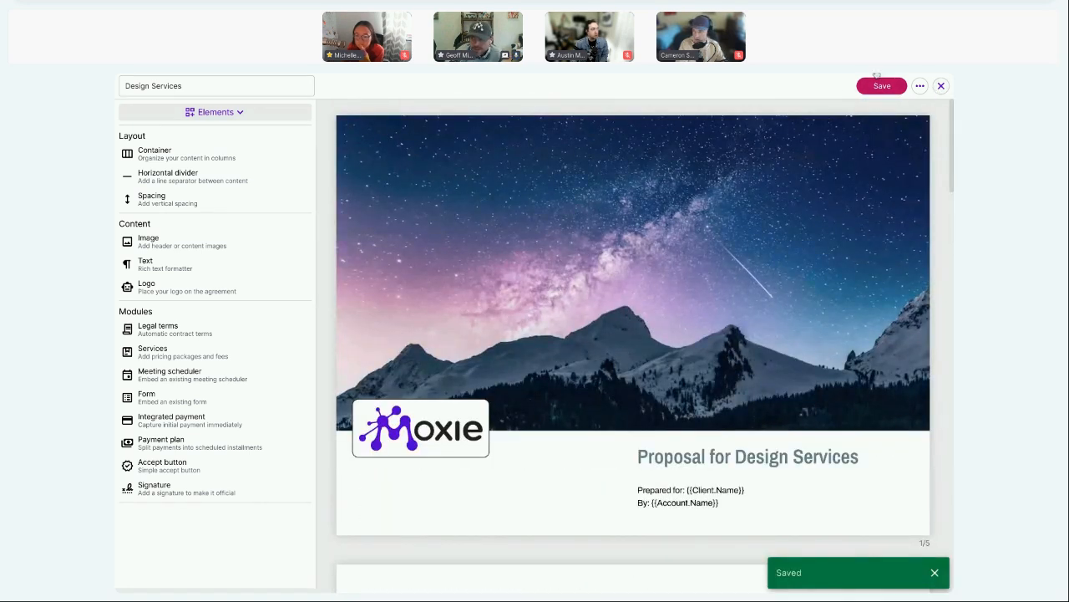
pyautogui.click(941, 85)
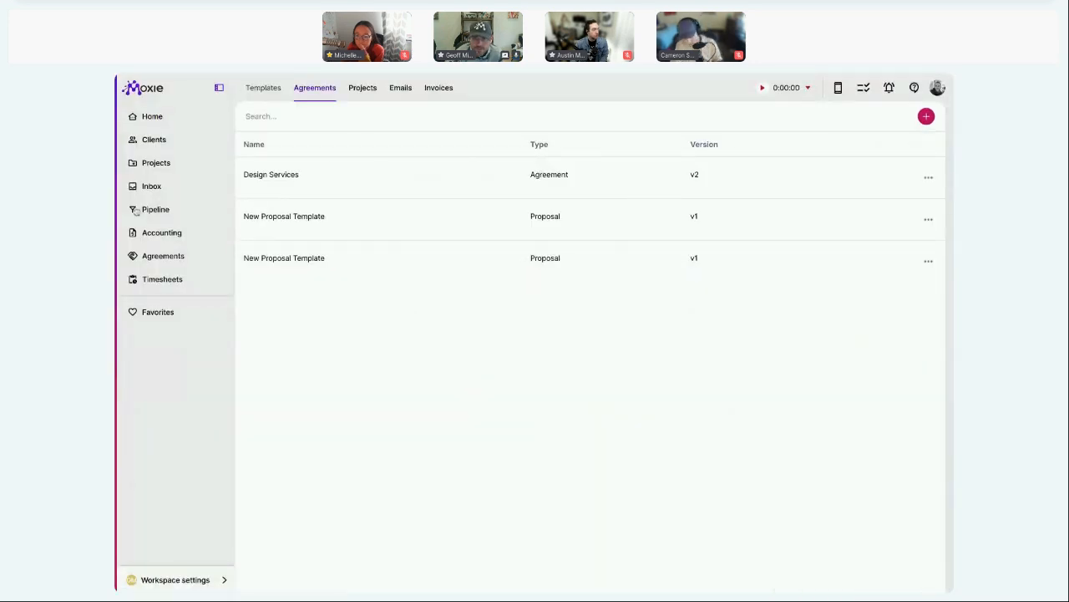
# Step: Open the Moxie client's agreements and start creating a new agreement
pyautogui.click(151, 139)
pyautogui.click(363, 375)
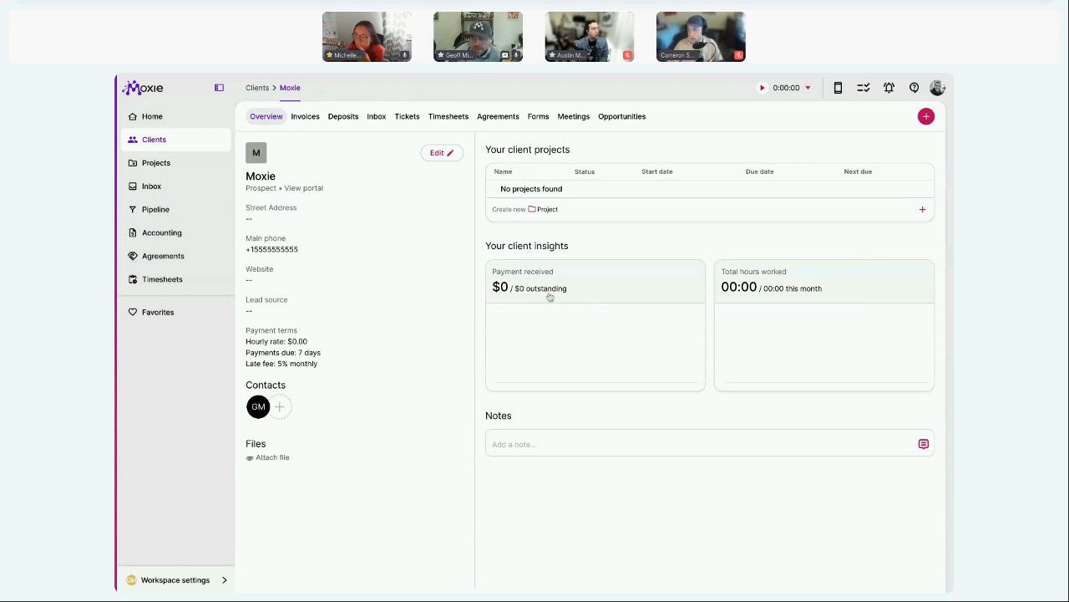
pyautogui.click(492, 118)
pyautogui.click(500, 384)
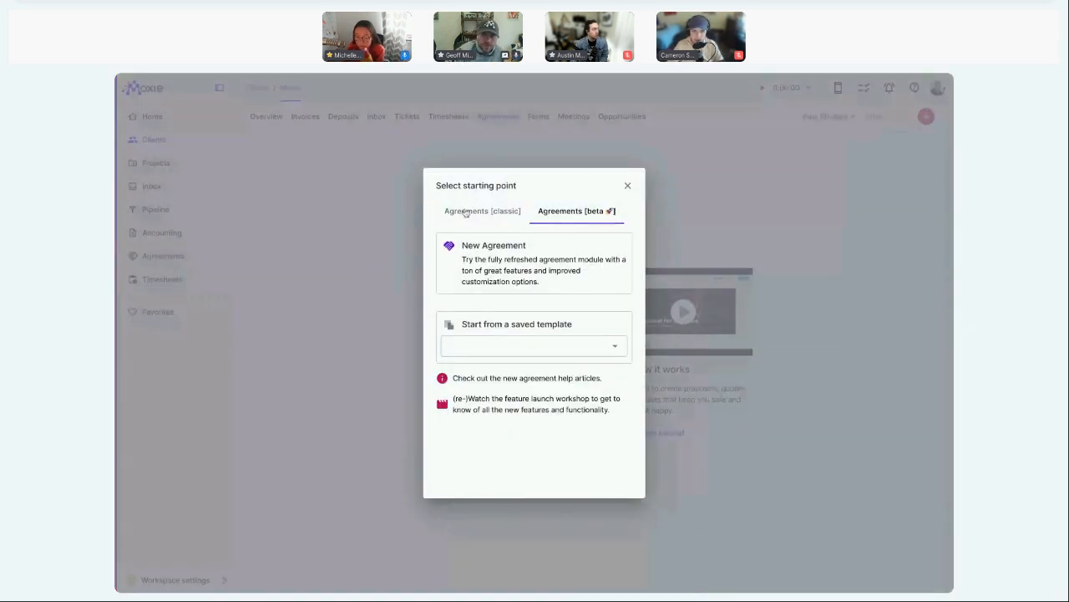
# Step: Compare the classic and beta agreement starting points and check which saved templates the classic version offers
pyautogui.click(468, 212)
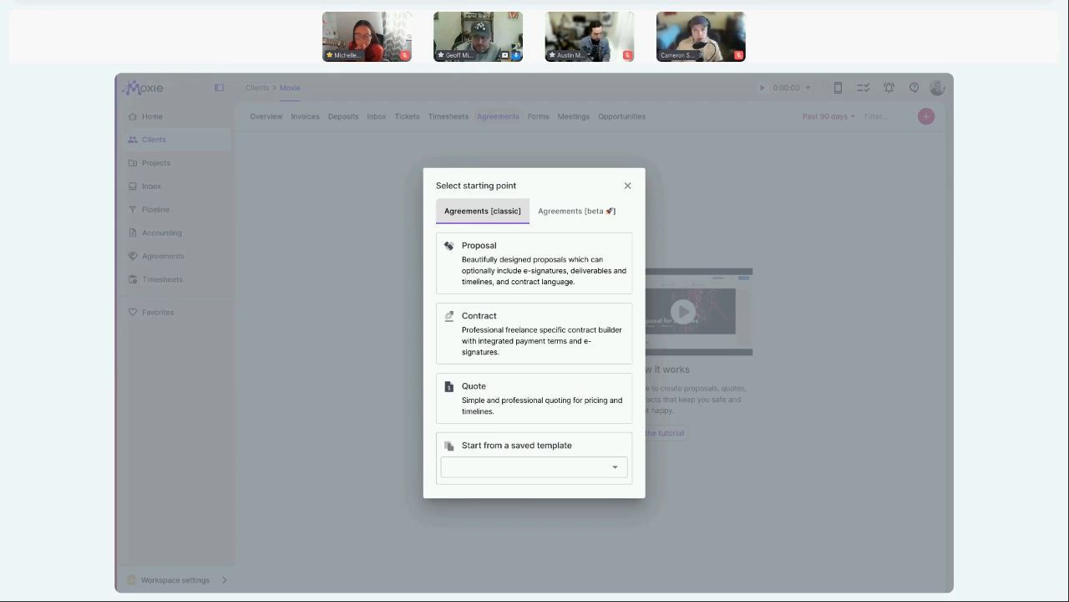
pyautogui.click(560, 212)
pyautogui.click(492, 212)
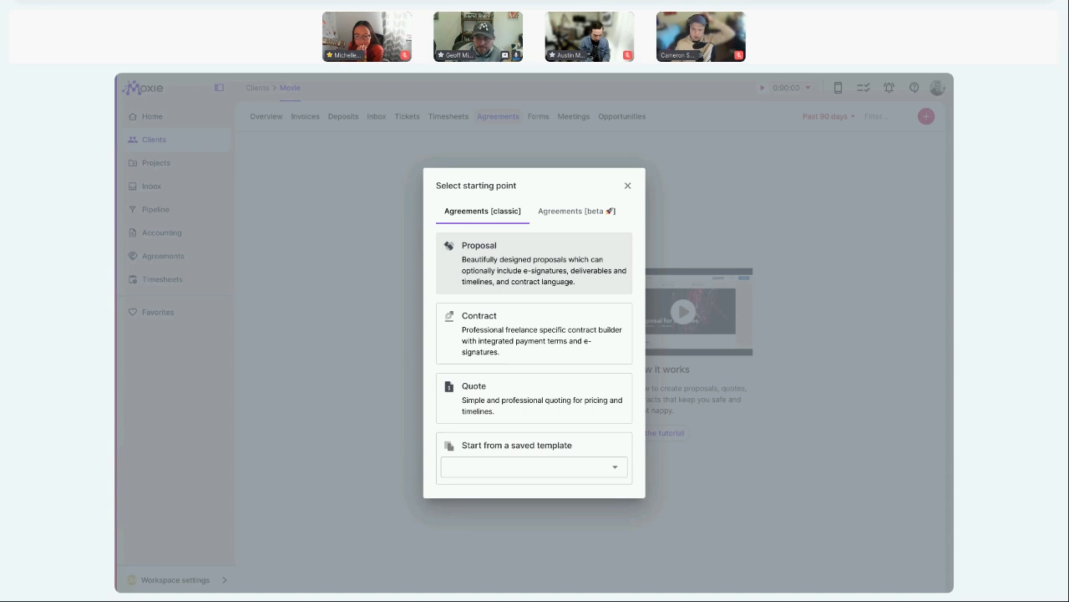
pyautogui.click(545, 467)
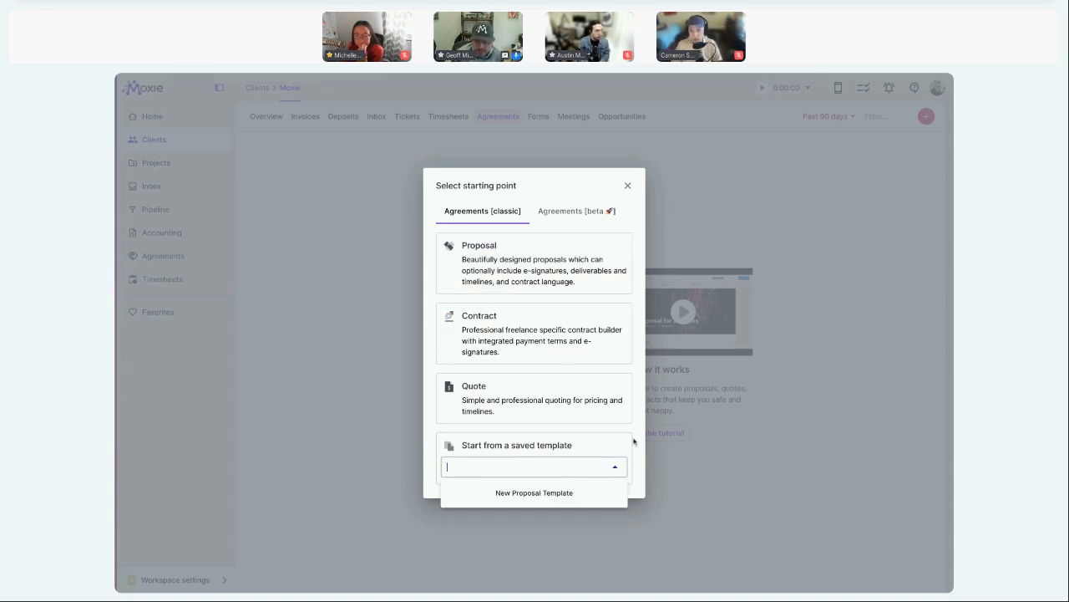
pyautogui.click(639, 437)
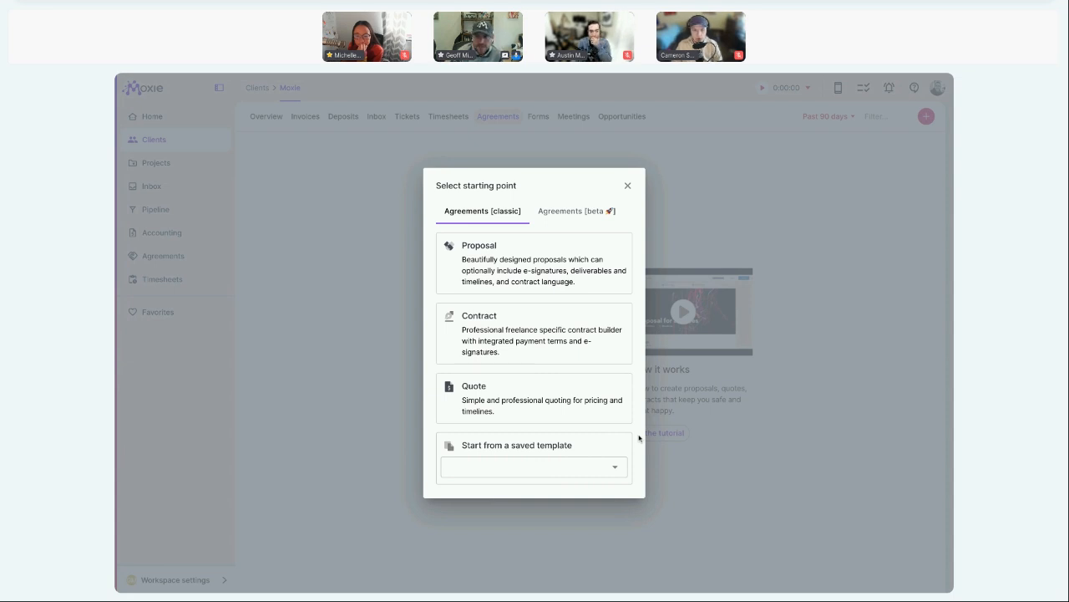
# Step: Create a new beta agreement for the client from the saved Design Services template
pyautogui.click(577, 214)
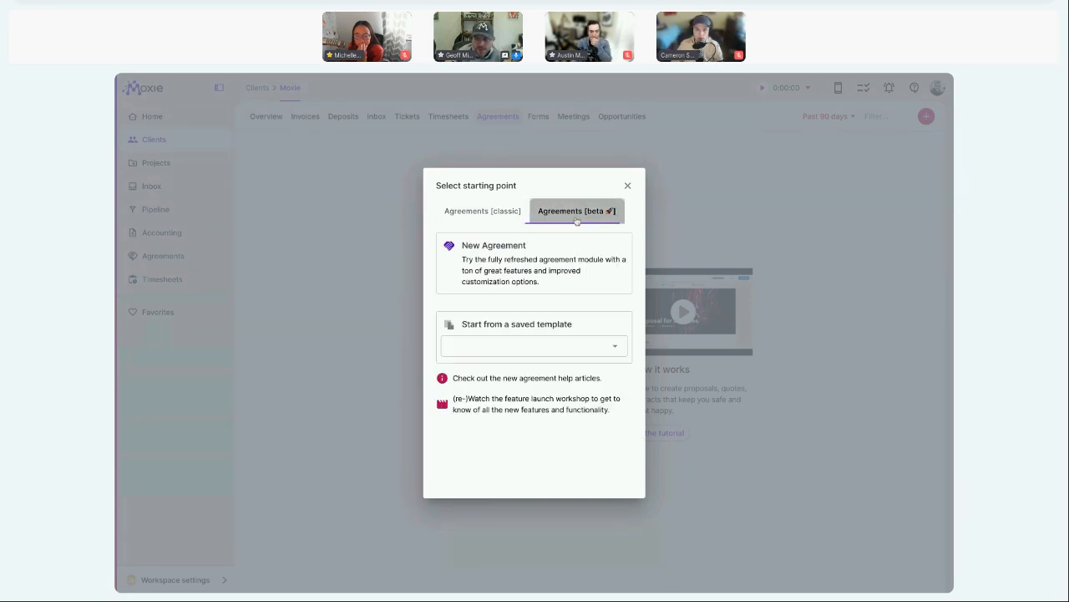
pyautogui.click(509, 346)
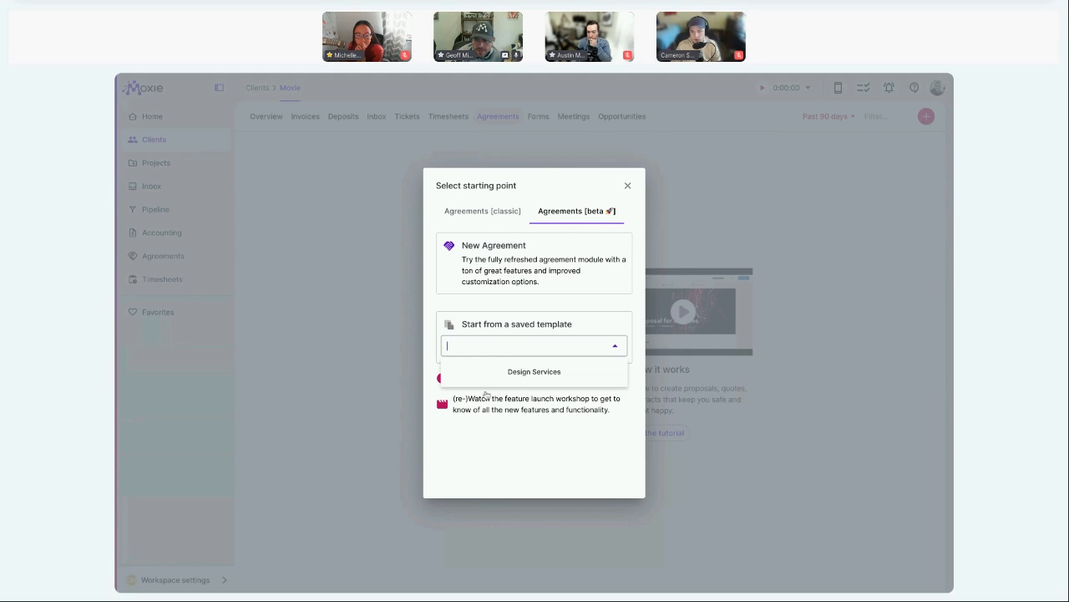
pyautogui.click(537, 374)
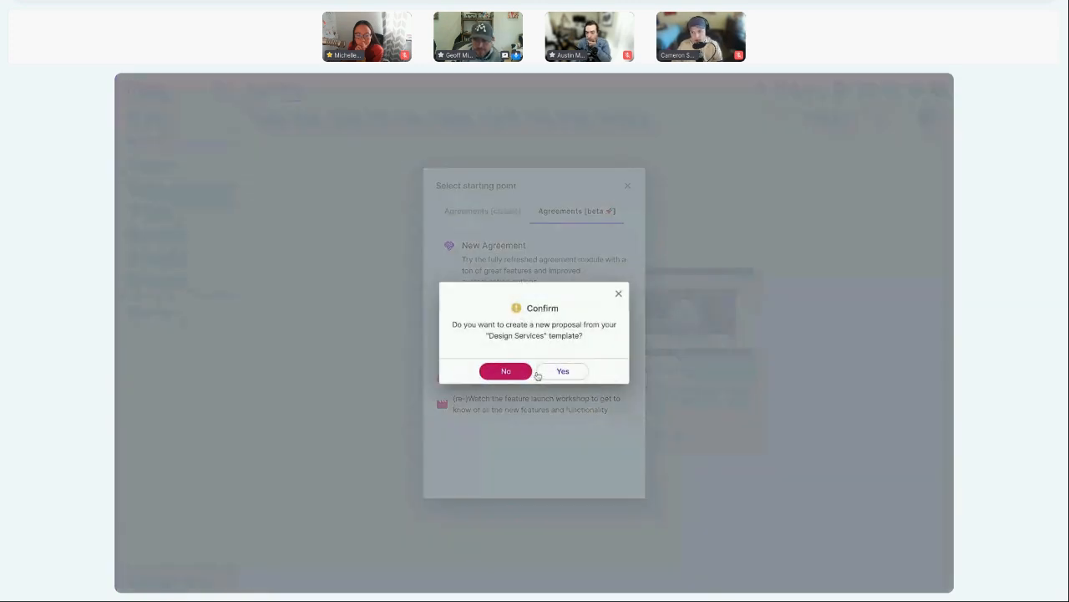
pyautogui.click(562, 373)
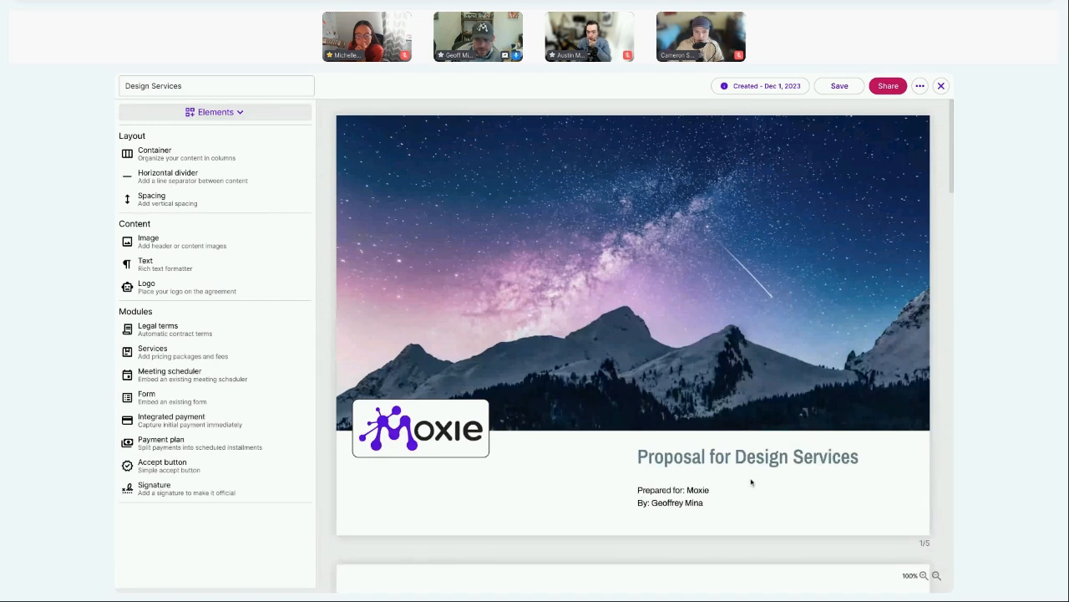
# Step: Review the cover page's client details and check the account token in the Introduction text block
pyautogui.scroll(-1, 752, 482)
pyautogui.scroll(-1, 759, 483)
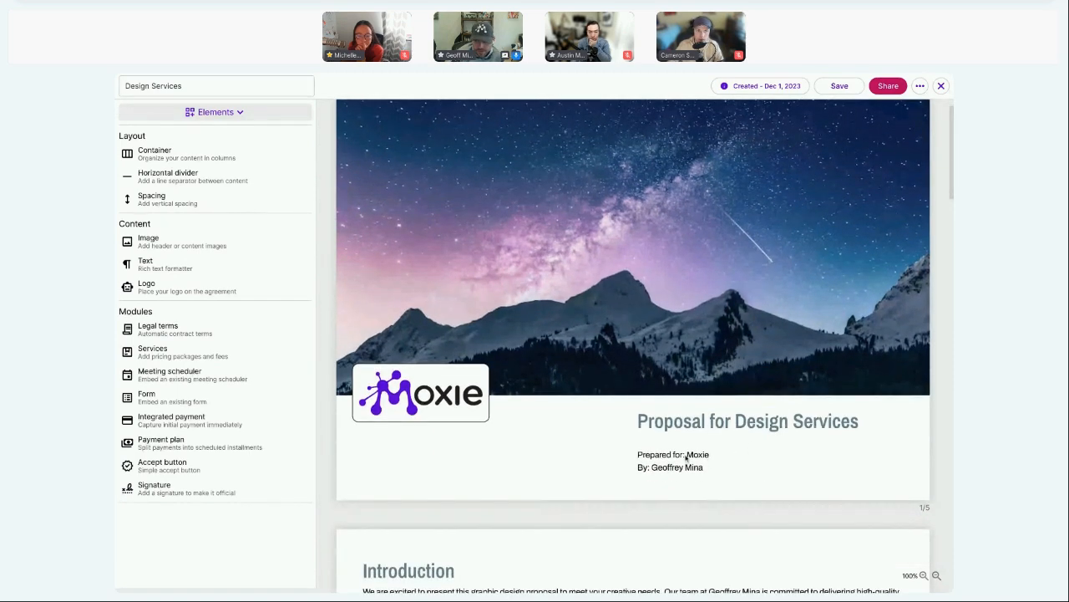
pyautogui.scroll(-1, 710, 466)
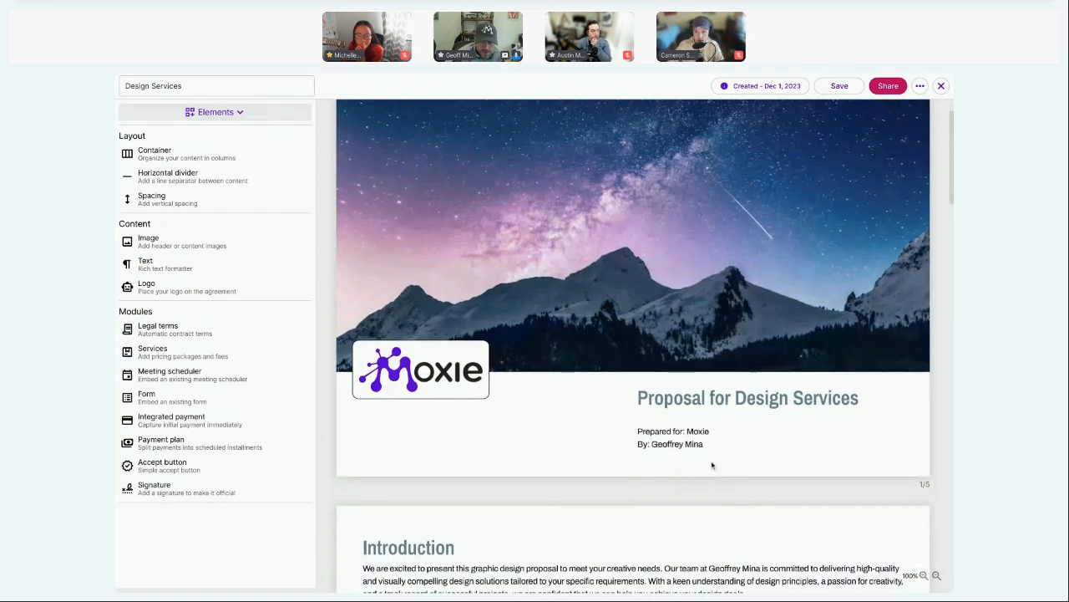
pyautogui.scroll(-1, 704, 430)
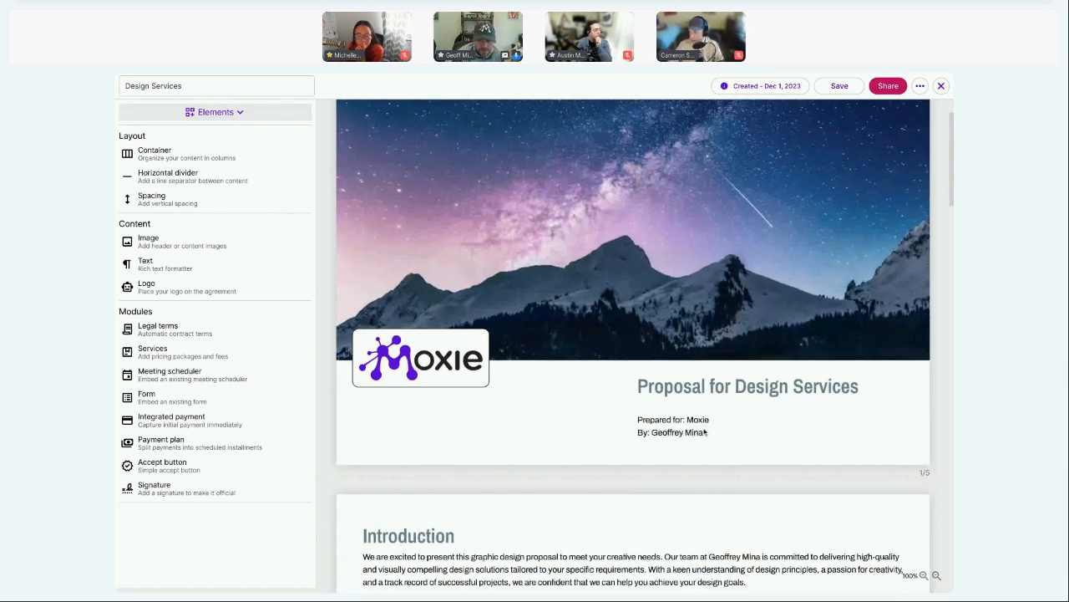
pyautogui.scroll(-2, 704, 432)
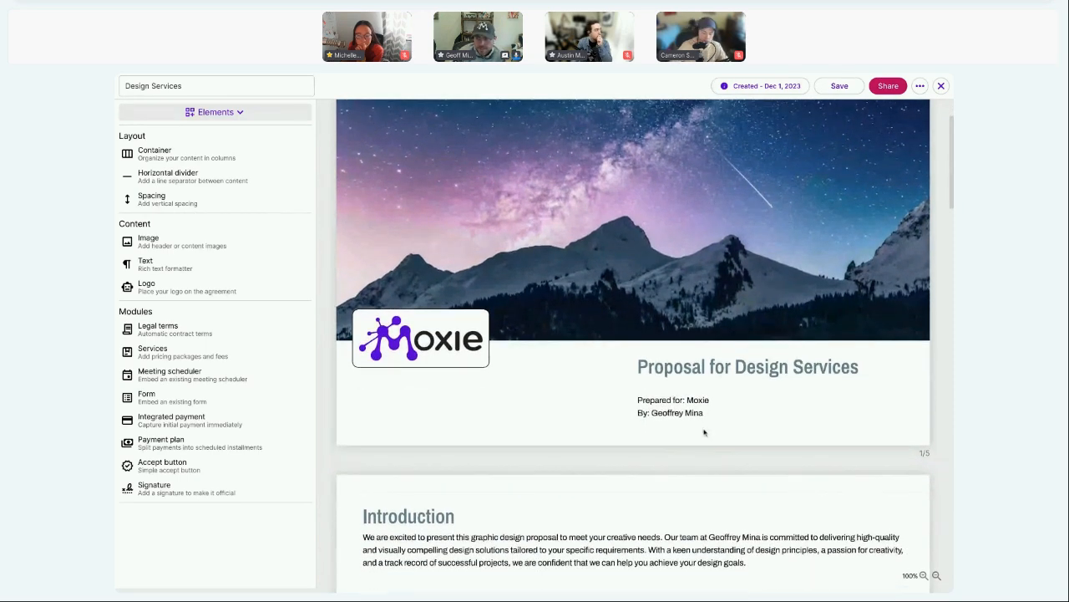
pyautogui.scroll(-3, 703, 427)
pyautogui.scroll(-1, 744, 396)
pyautogui.click(734, 388)
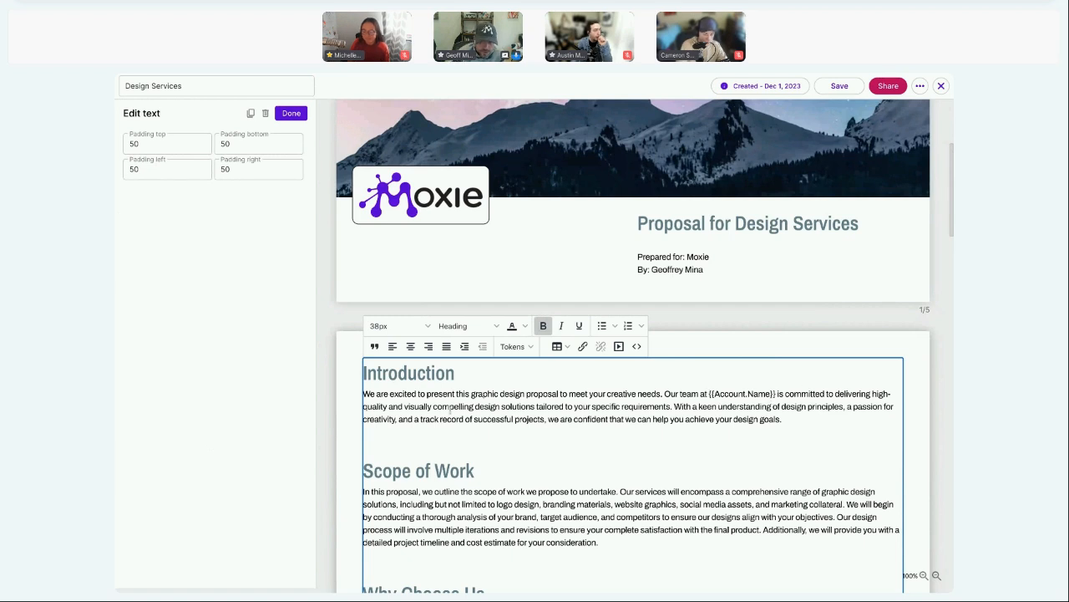
pyautogui.click(327, 398)
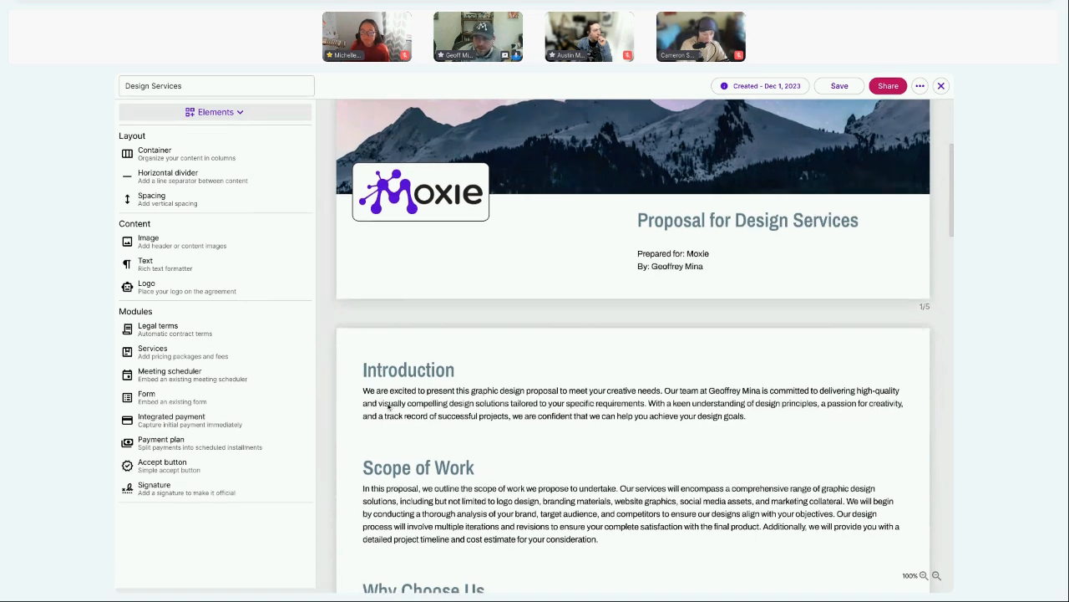
# Step: Delete the integrated payment element below the payment plan on page 3
pyautogui.scroll(-1, 388, 407)
pyautogui.scroll(-4, 387, 407)
pyautogui.scroll(-5, 402, 422)
pyautogui.scroll(-2, 403, 422)
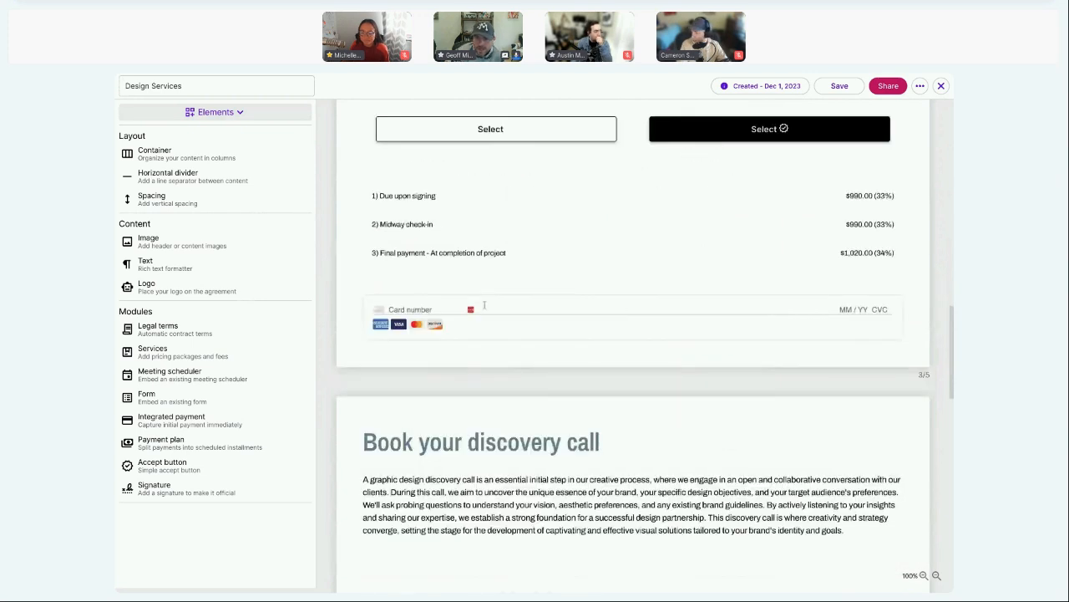
pyautogui.click(418, 303)
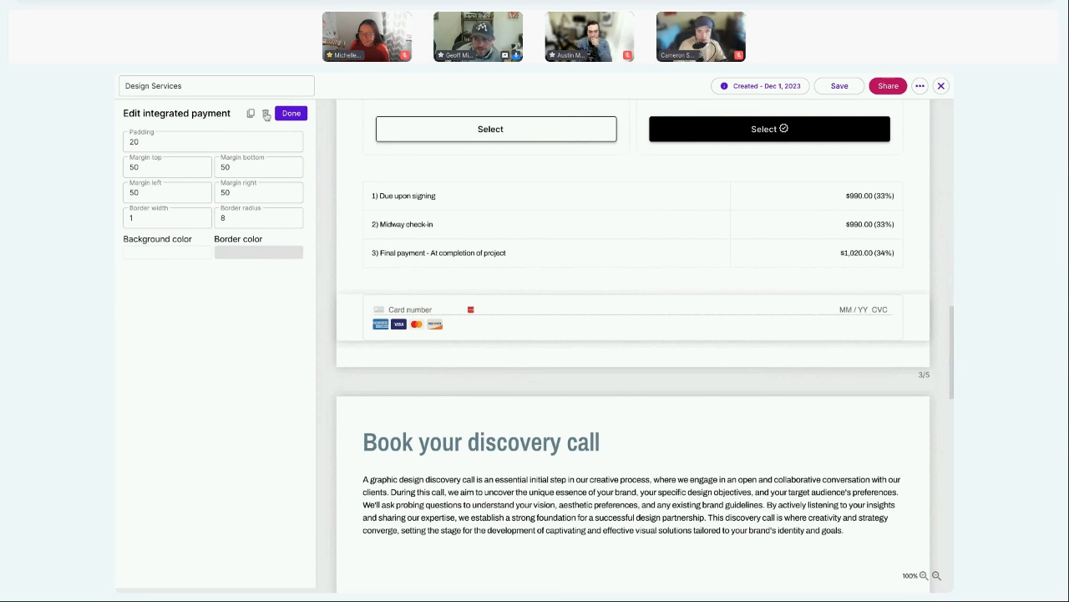
pyautogui.click(266, 115)
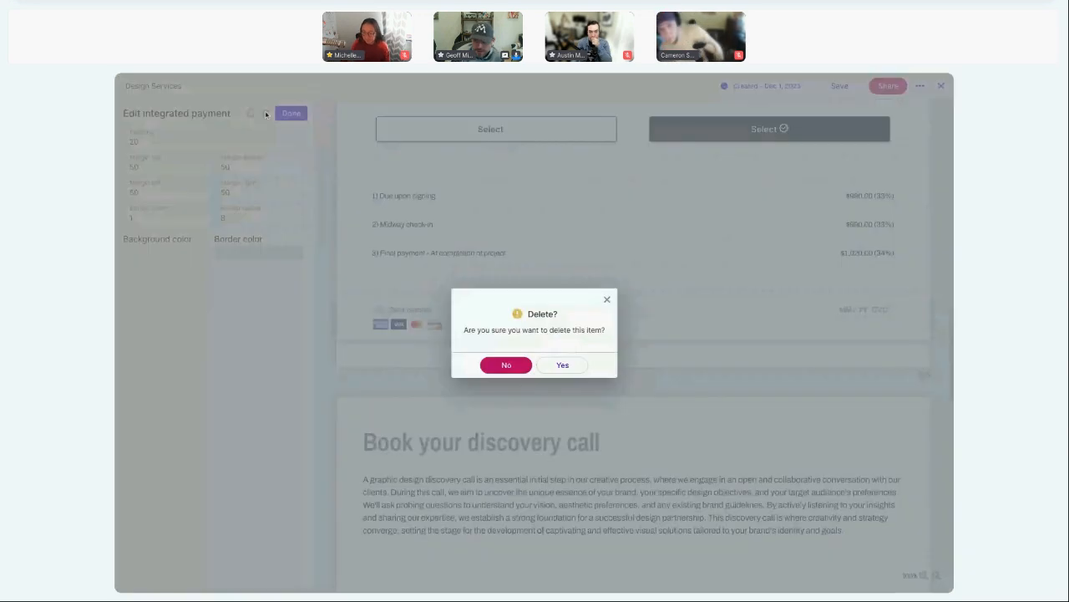
pyautogui.click(579, 368)
# Step: Add the client's contact as the Moxie signer in the signature block on the last page
pyautogui.scroll(15, 576, 377)
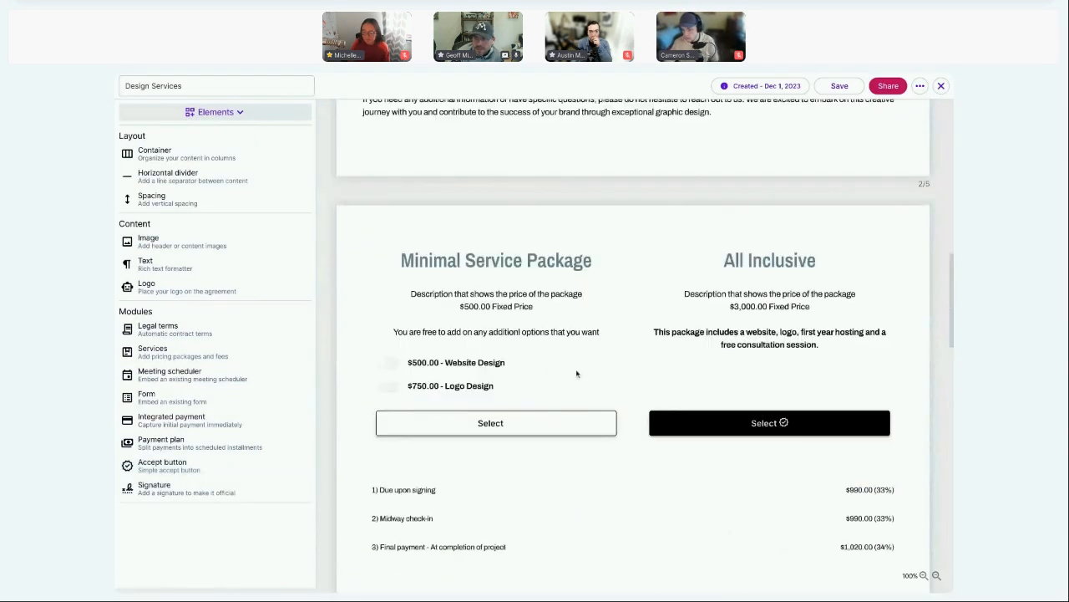
pyautogui.scroll(-15, 579, 374)
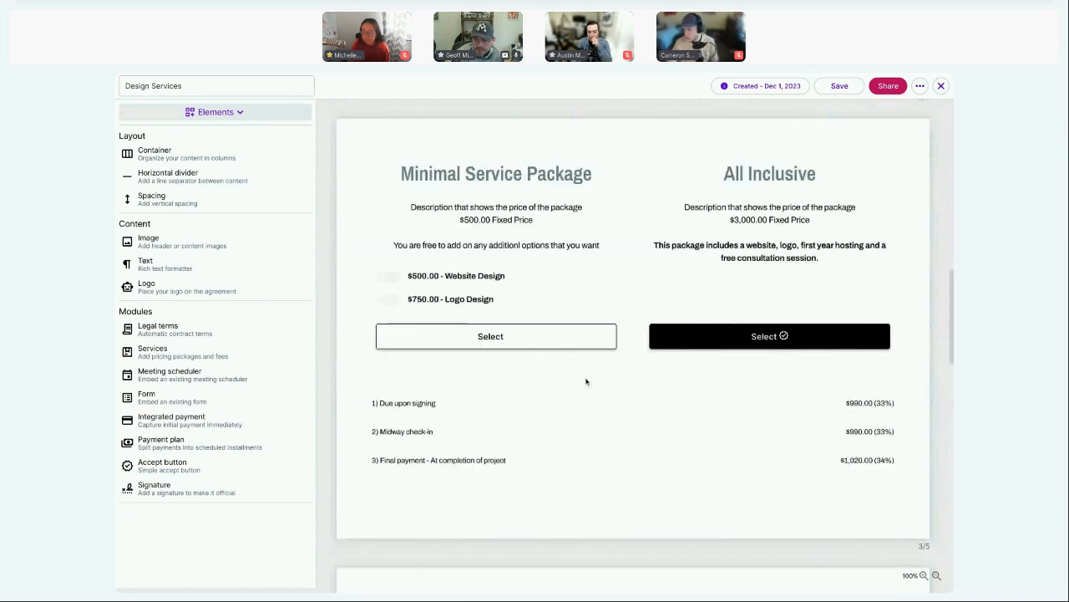
pyautogui.scroll(-15, 586, 381)
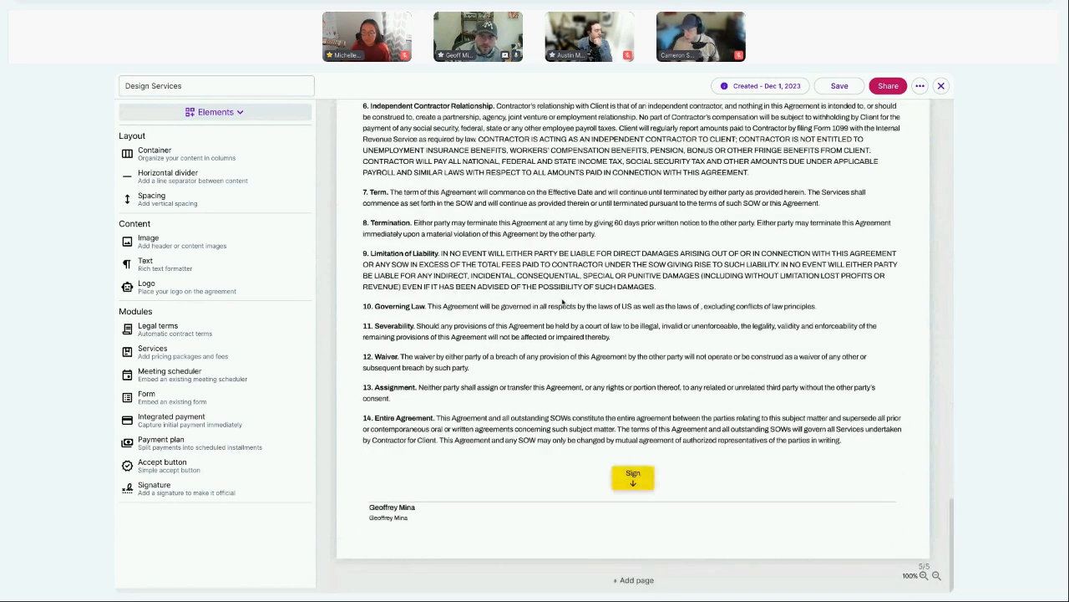
pyautogui.click(215, 112)
pyautogui.click(204, 175)
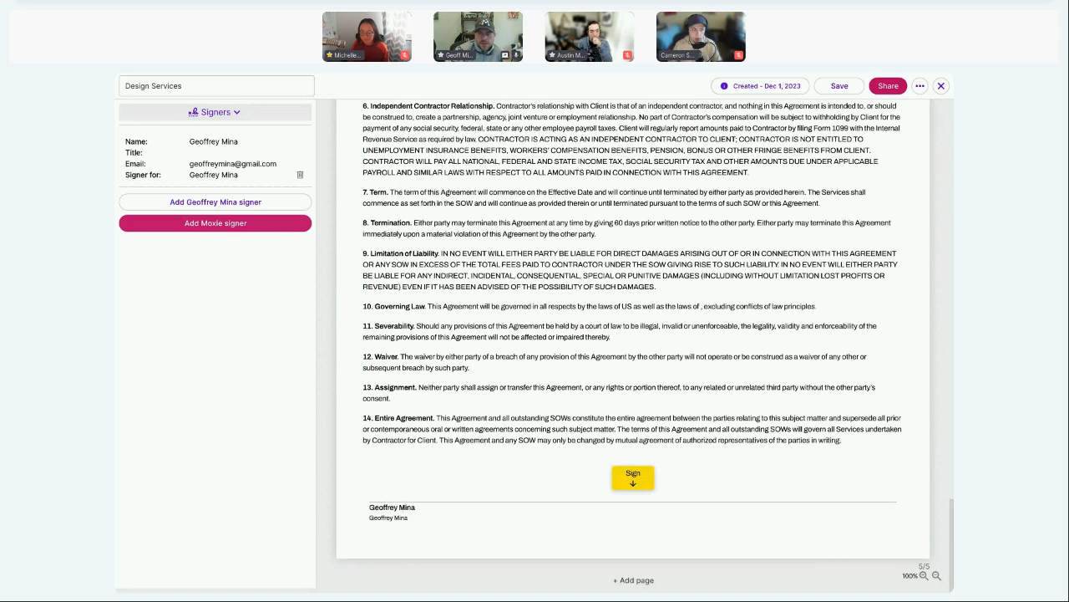
pyautogui.click(216, 223)
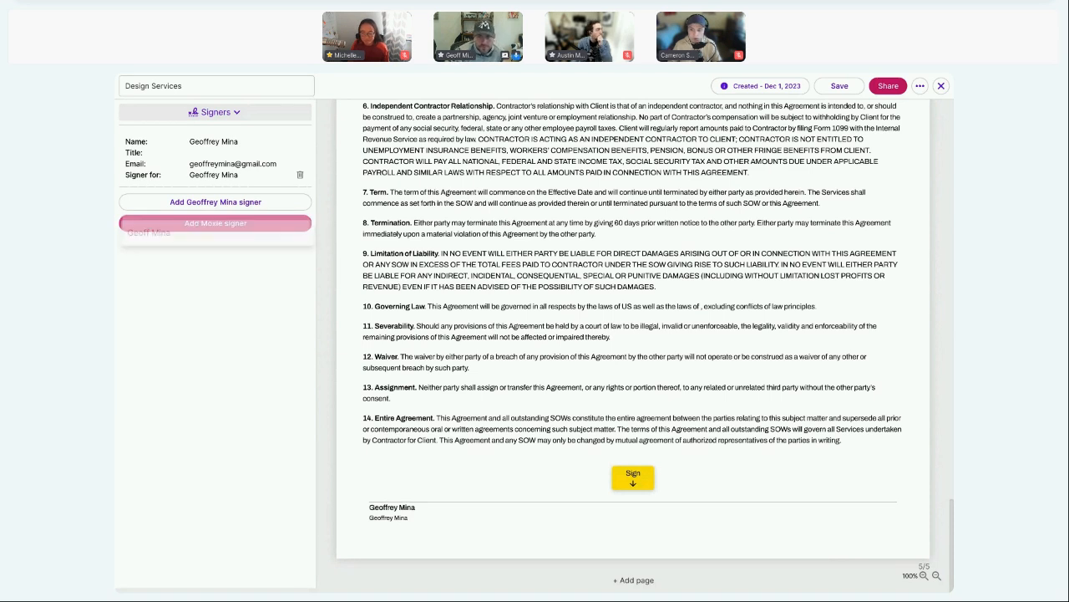
pyautogui.click(216, 233)
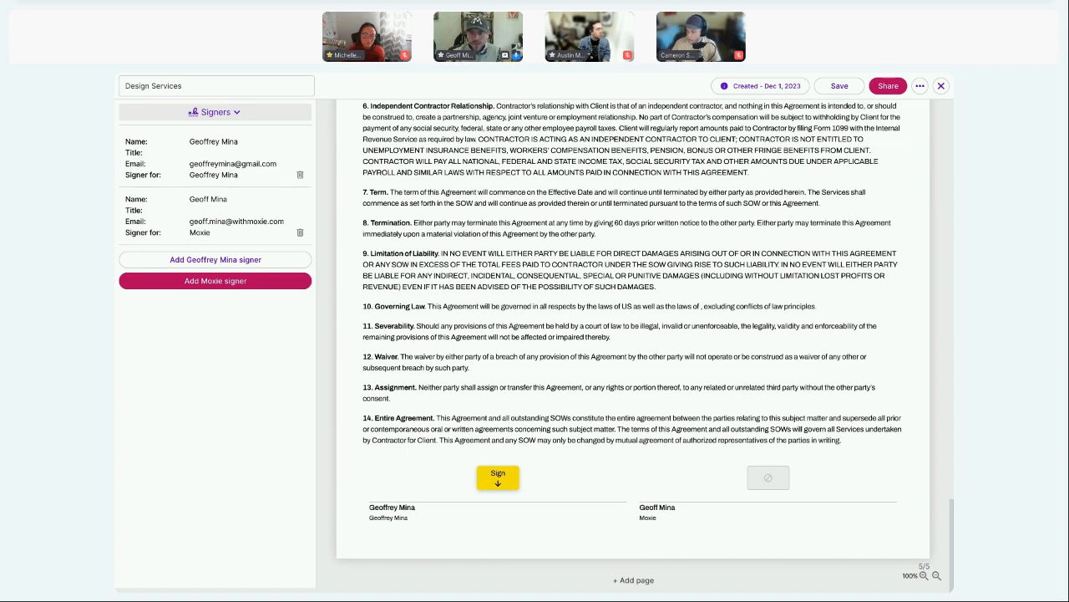
# Step: Try to finalize and share the agreement before the sender has signed it
pyautogui.click(887, 87)
pyautogui.click(565, 376)
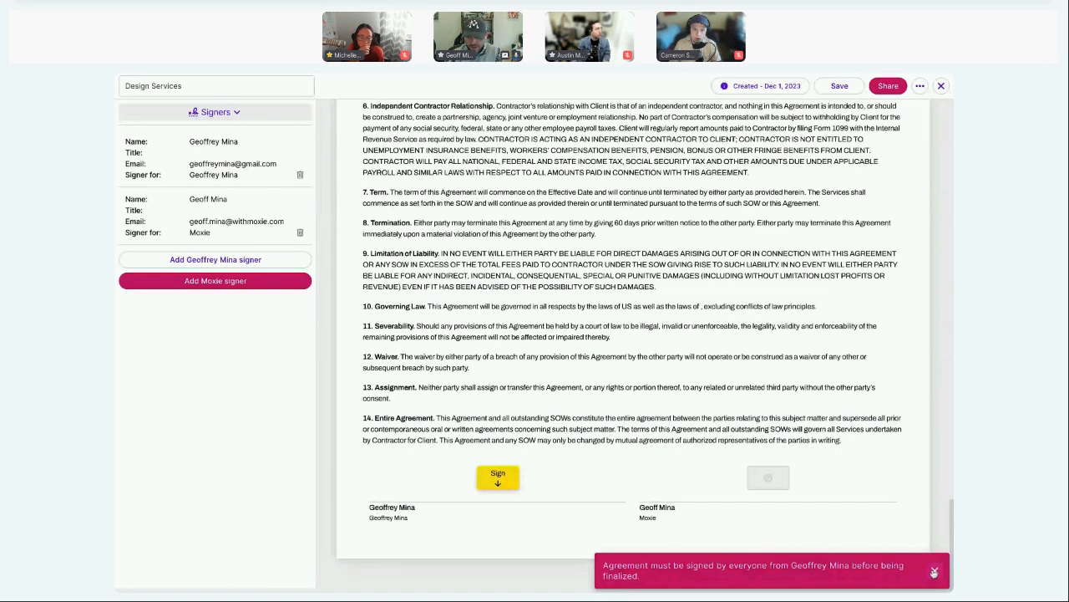
pyautogui.click(934, 571)
# Step: Sign the agreement as the sender with a typed signature and the title CEO
pyautogui.click(506, 482)
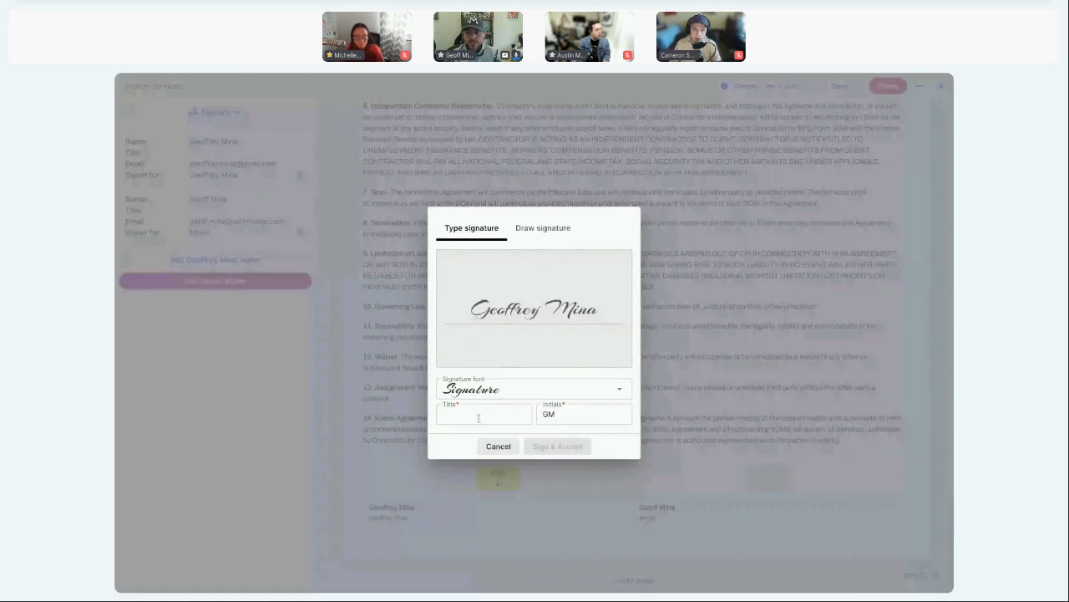
pyautogui.click(482, 416)
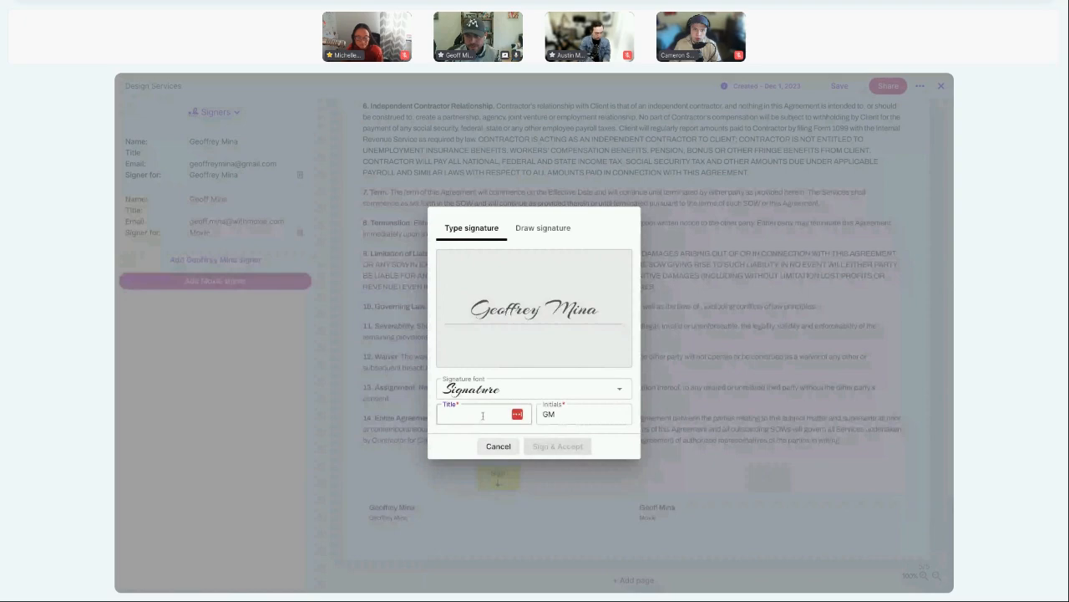
pyautogui.write('CEO')
pyautogui.click(556, 445)
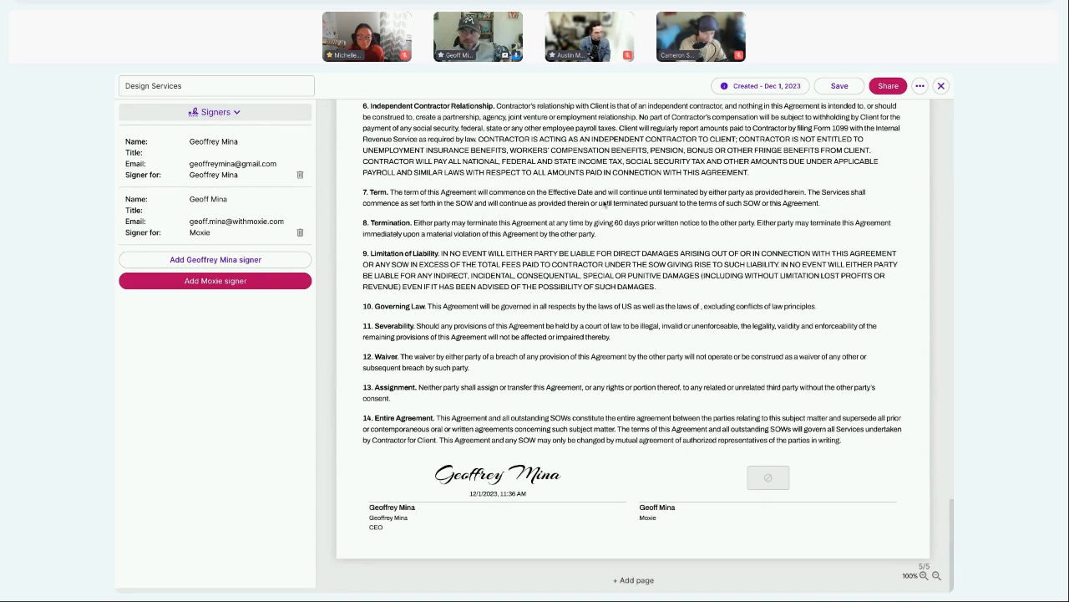
# Step: Finalize the agreement and share it via link, copying the signer's personal link
pyautogui.click(889, 86)
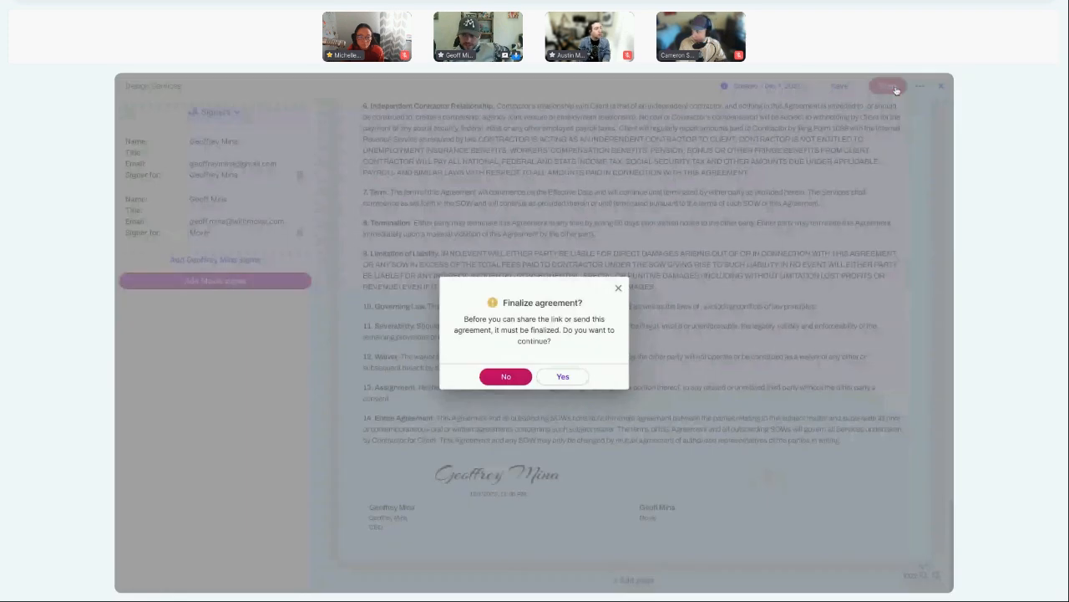
pyautogui.click(580, 379)
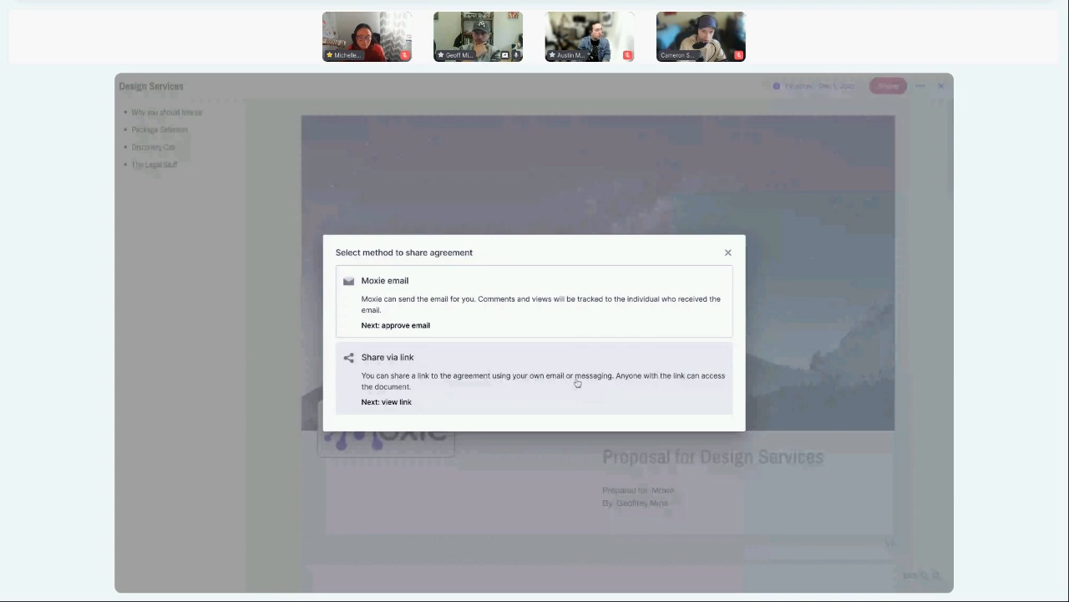
pyautogui.click(577, 382)
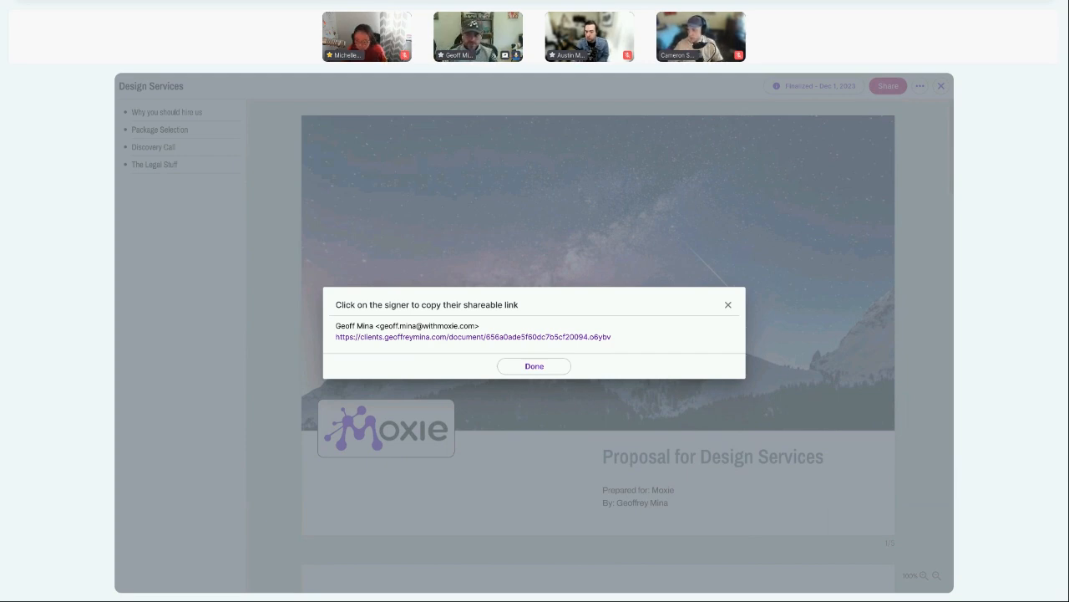
pyautogui.click(556, 337)
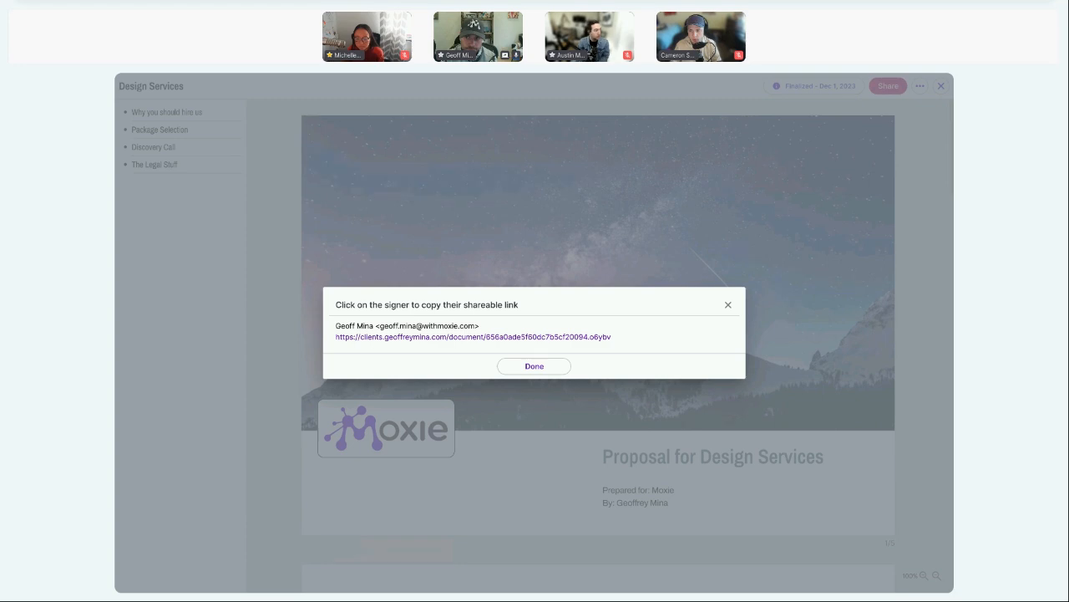
pyautogui.click(594, 338)
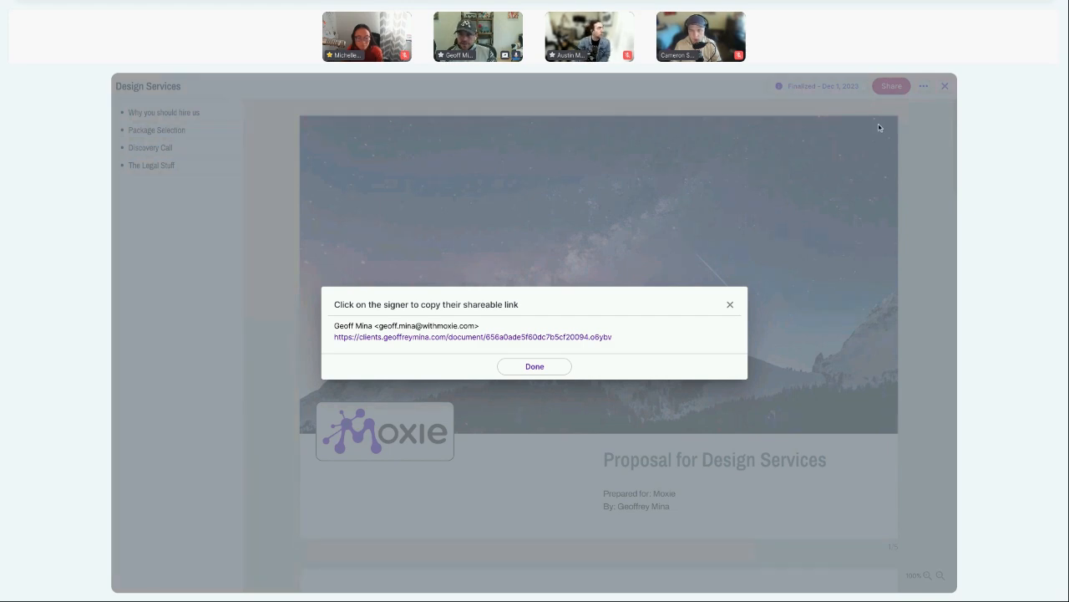
pyautogui.click(558, 366)
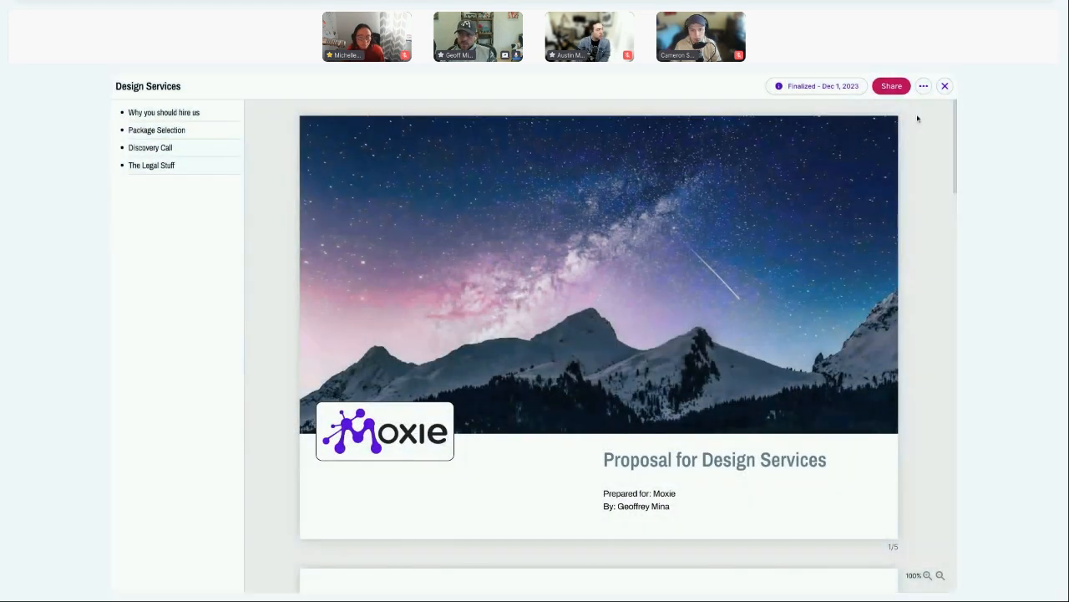
# Step: Close and reopen the Design Services agreement from the client's list and check its activity history
pyautogui.click(945, 86)
pyautogui.click(626, 174)
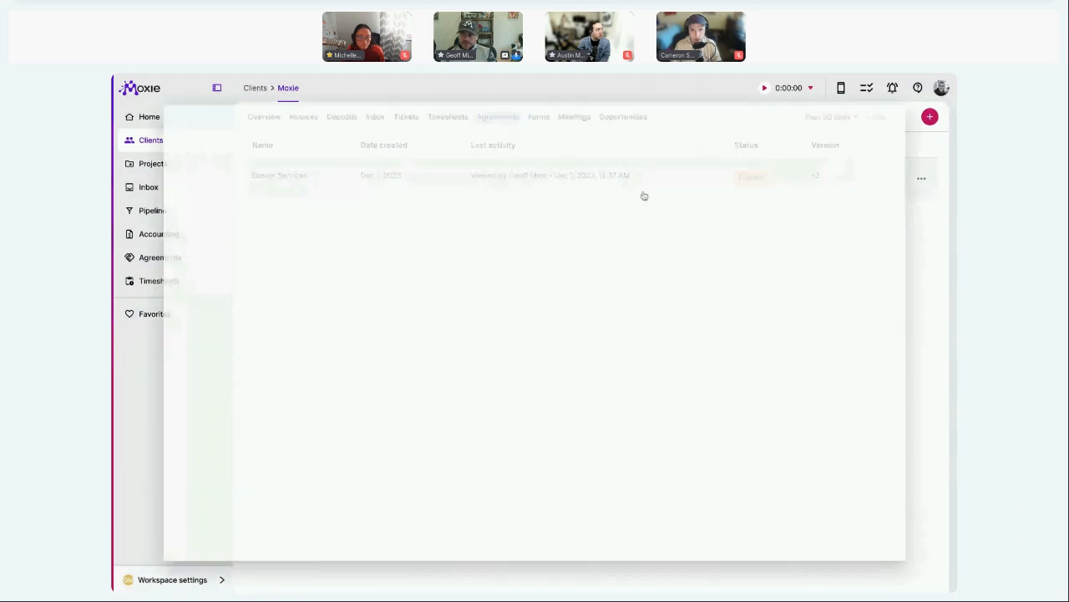
pyautogui.click(823, 87)
pyautogui.moveTo(469, 310); pyautogui.dragTo(546, 312)
pyautogui.click(546, 312)
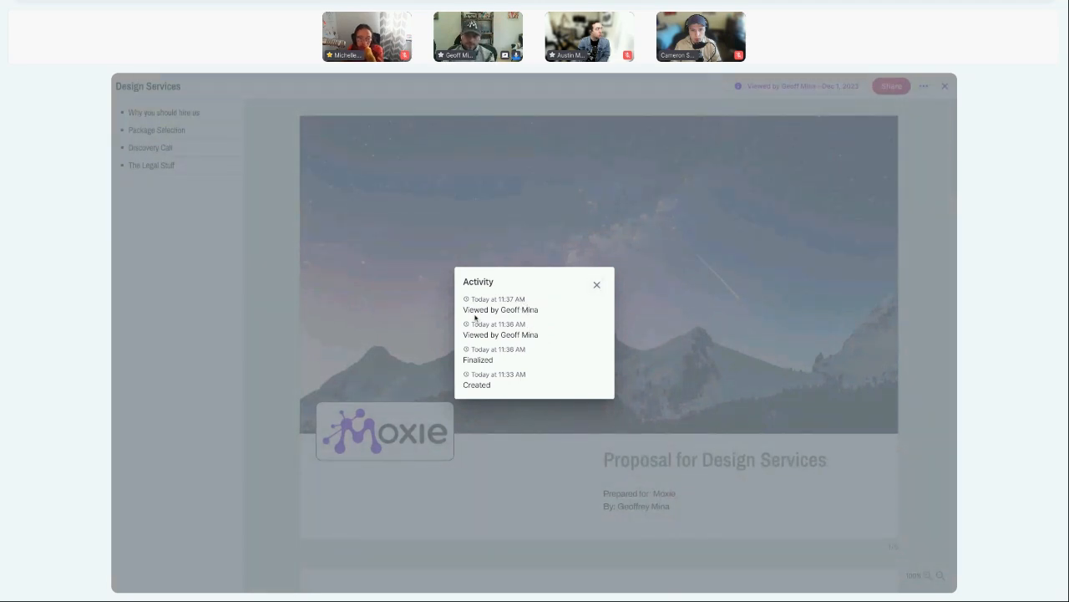
pyautogui.moveTo(464, 309); pyautogui.dragTo(541, 312)
pyautogui.click(542, 314)
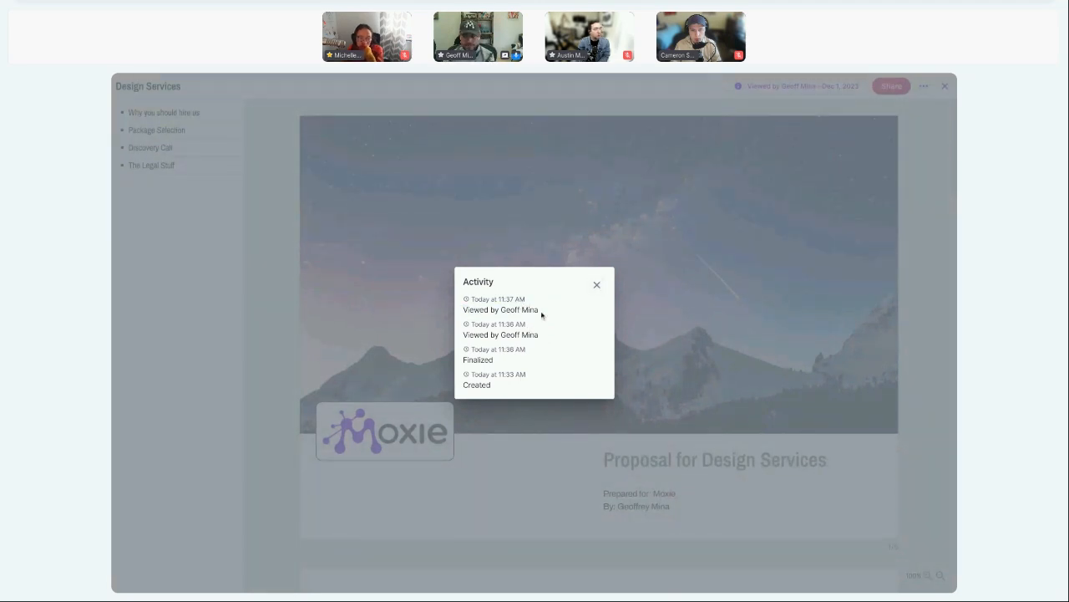
pyautogui.click(594, 285)
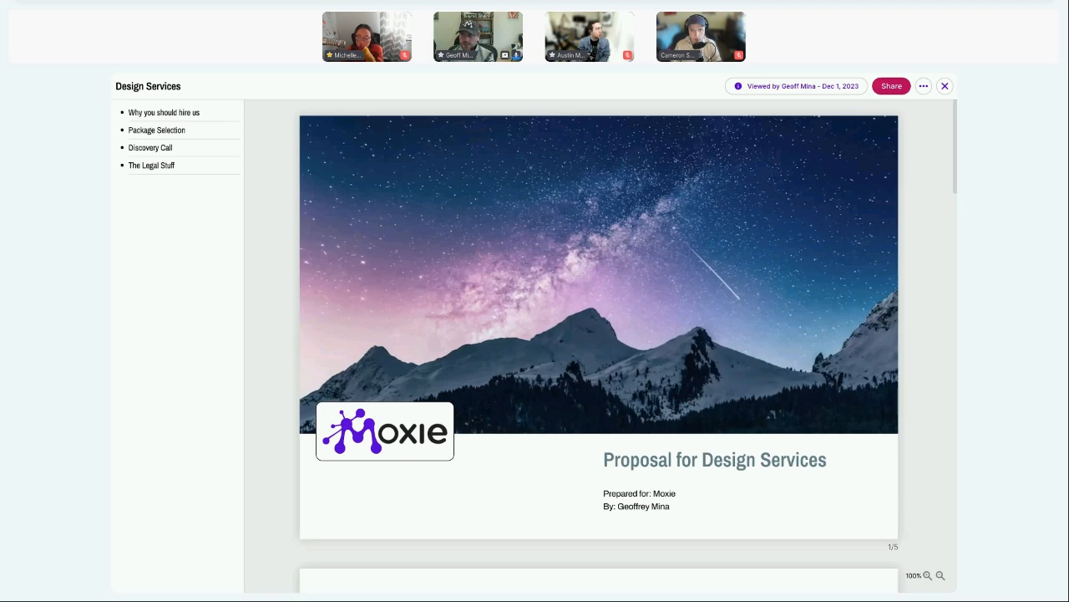
# Step: Open the agreement's share email, inspect its Design Services link and signer first-name token, and close it without sending
pyautogui.click(892, 86)
pyautogui.click(541, 296)
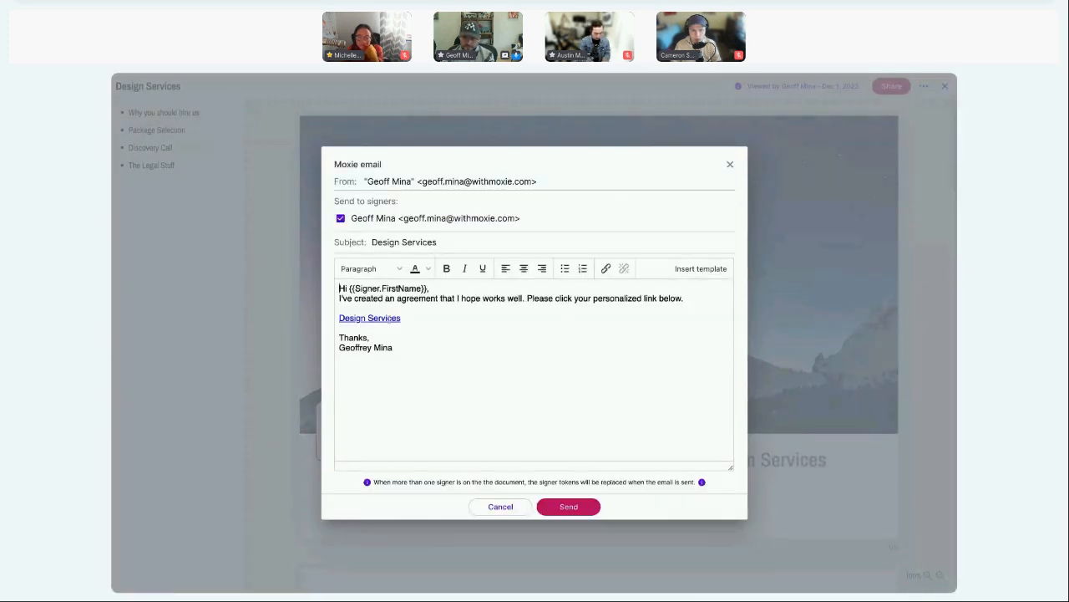
pyautogui.moveTo(403, 318); pyautogui.dragTo(338, 318)
pyautogui.click(606, 268)
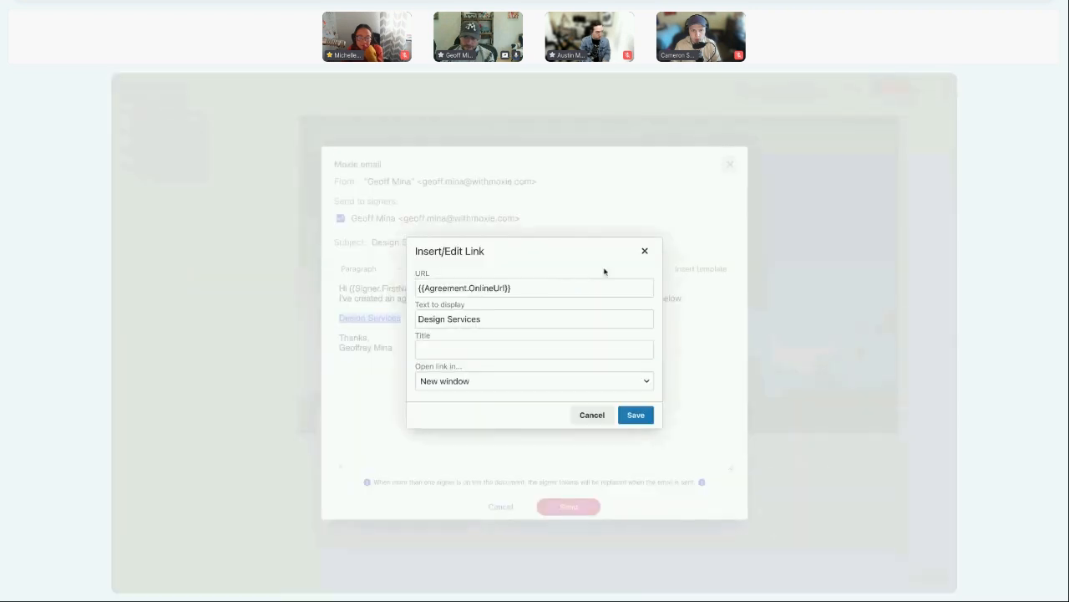
pyautogui.click(645, 251)
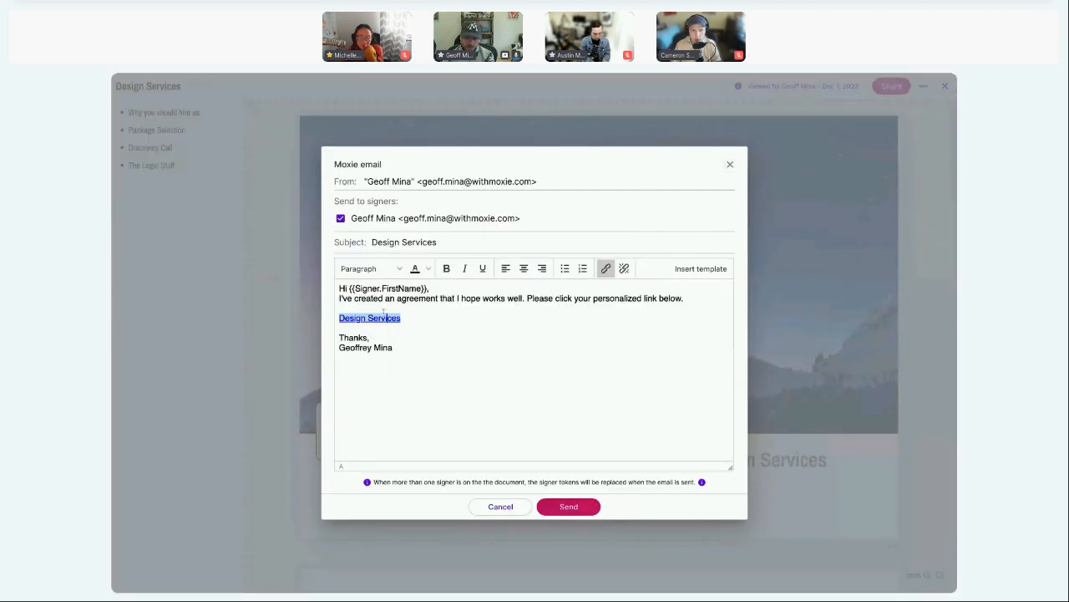
pyautogui.click(443, 351)
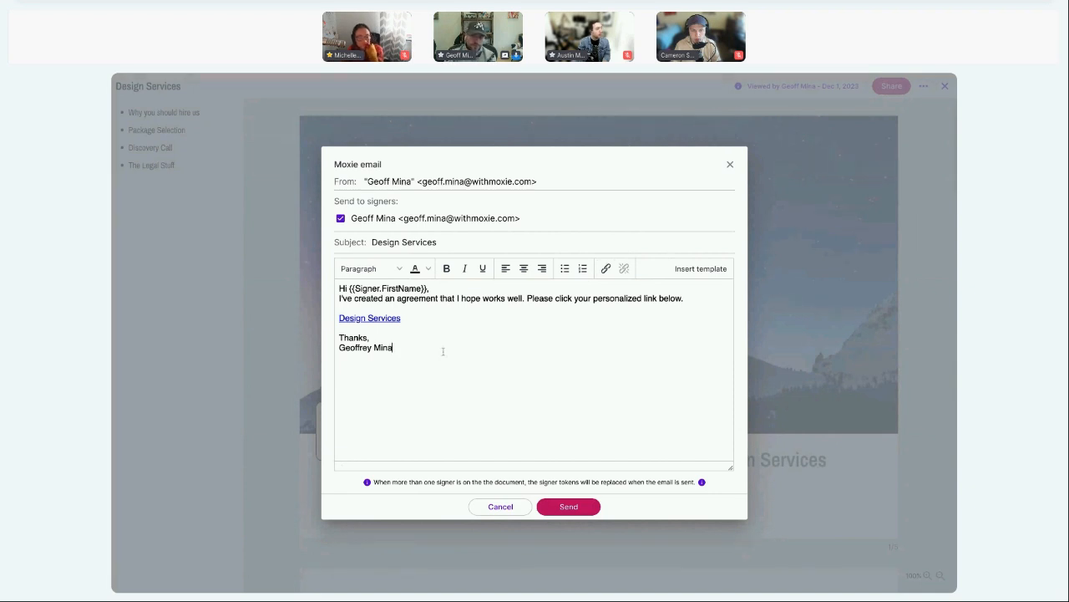
pyautogui.moveTo(429, 289); pyautogui.dragTo(349, 288)
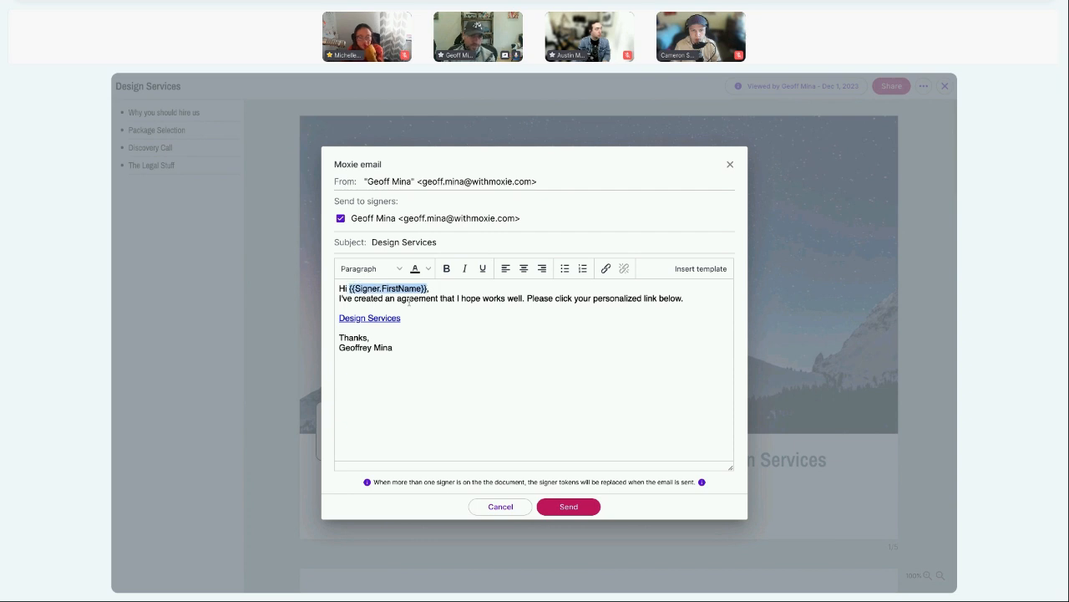
pyautogui.click(440, 334)
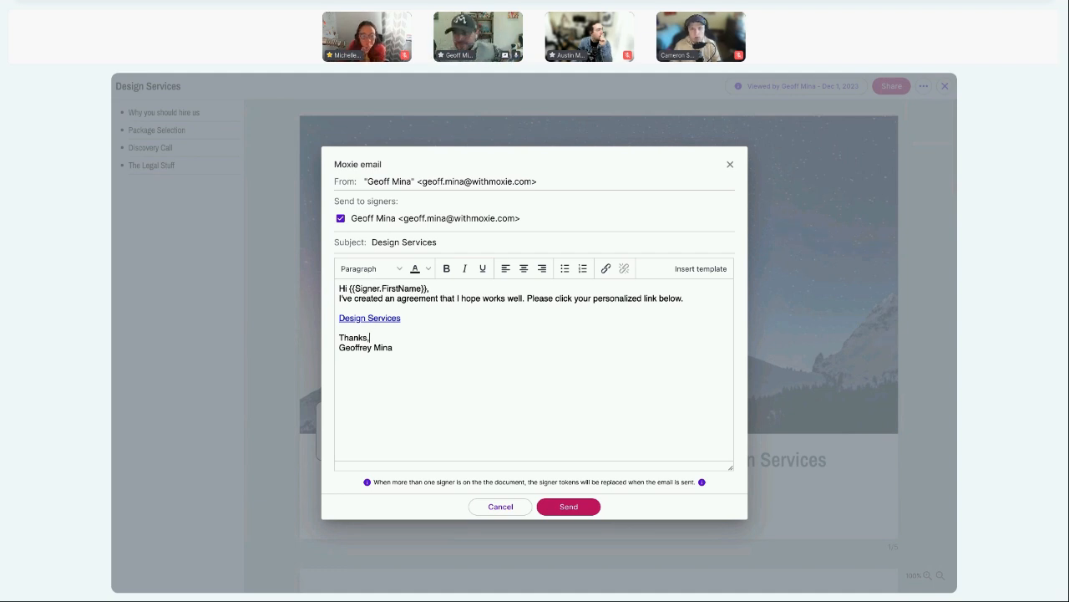
pyautogui.click(729, 166)
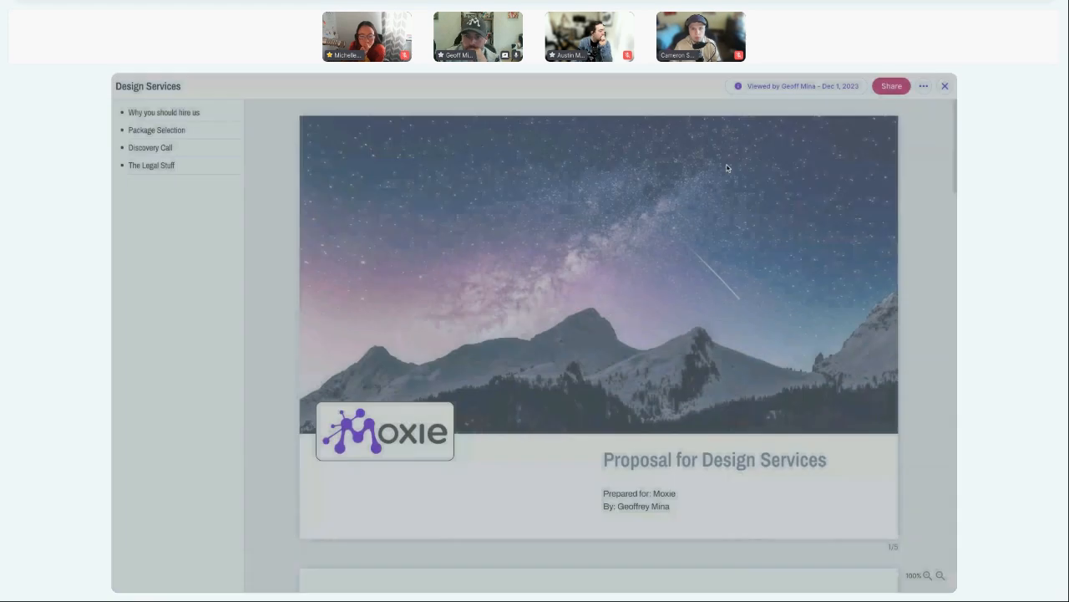
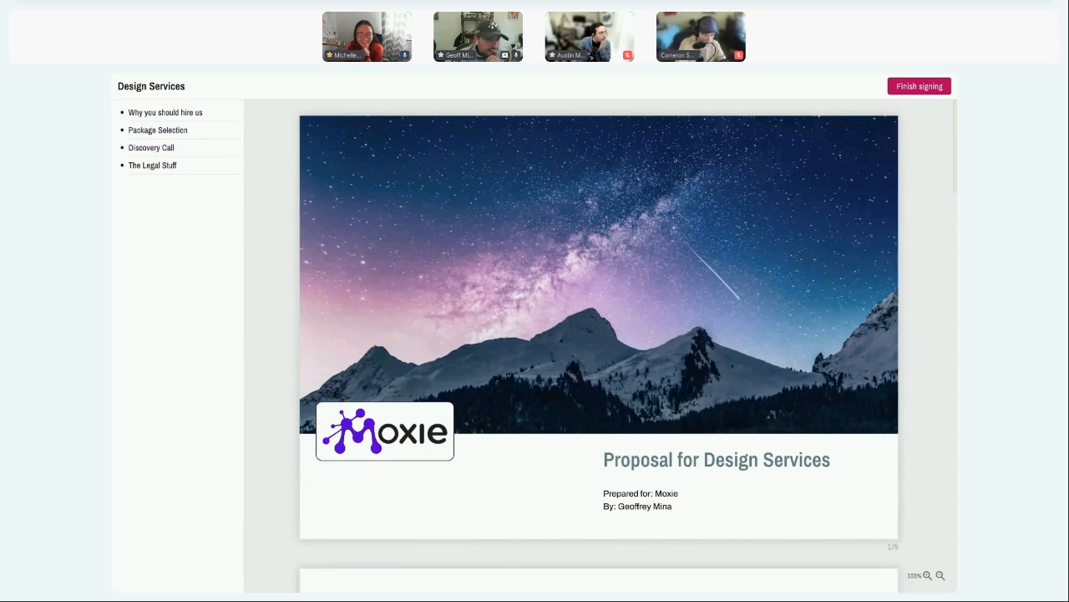
pyautogui.scroll(-1, 223, 311)
pyautogui.scroll(1, 219, 315)
pyautogui.scroll(-1, 236, 318)
pyautogui.scroll(-1, 281, 331)
pyautogui.scroll(1, 284, 333)
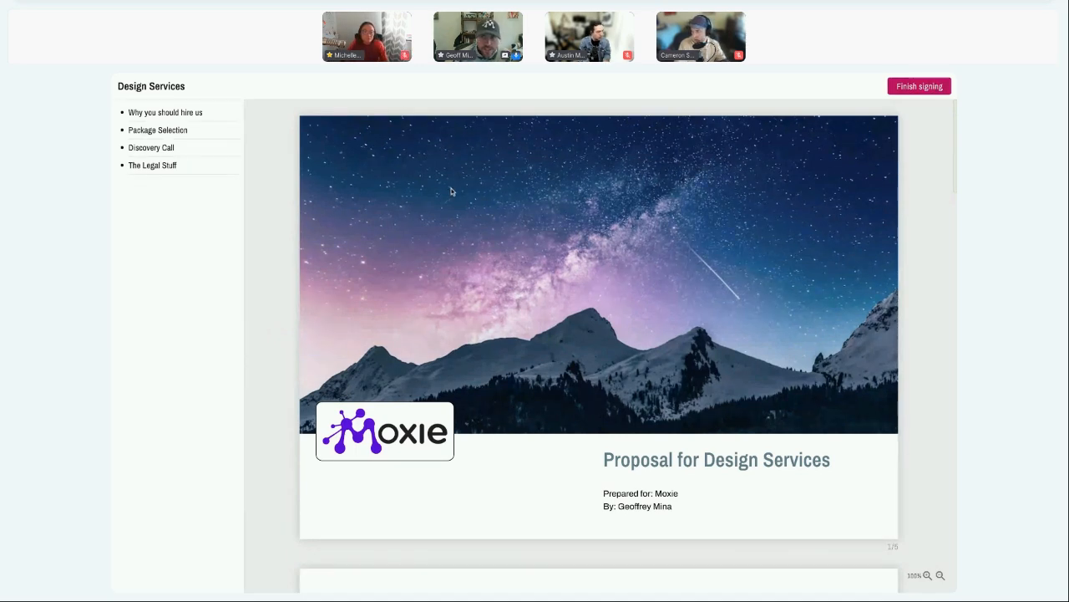
pyautogui.scroll(-1, 528, 224)
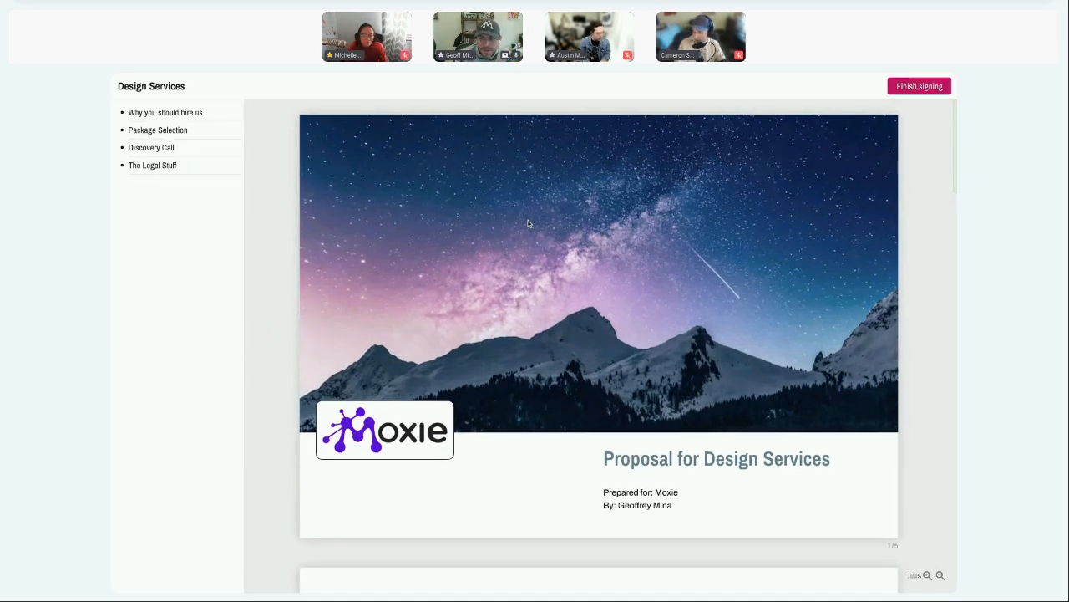
pyautogui.scroll(-5, 528, 223)
pyautogui.scroll(4, 534, 229)
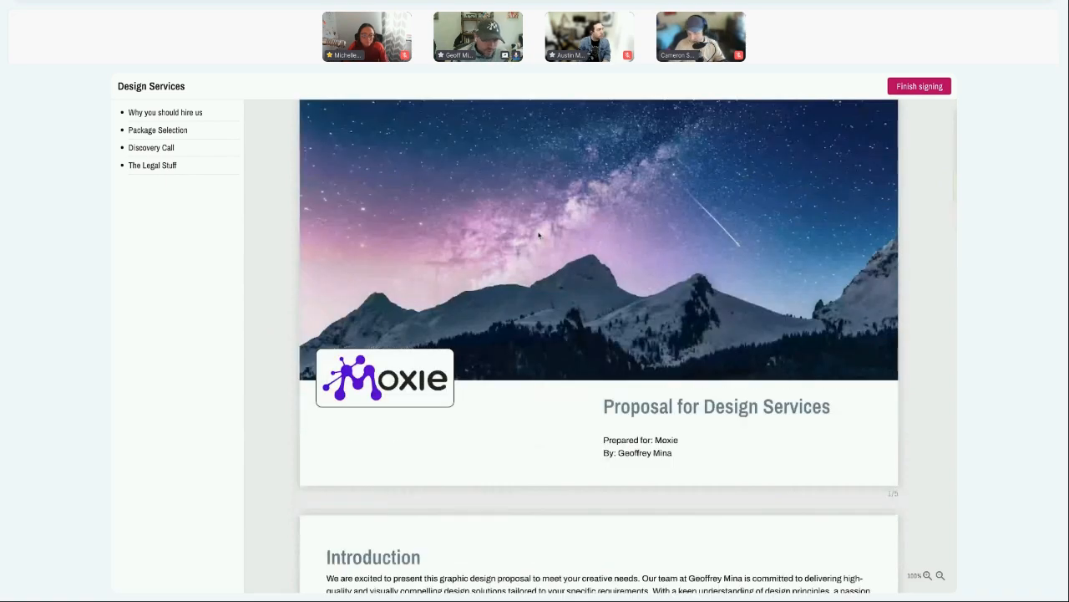
pyautogui.scroll(1, 539, 236)
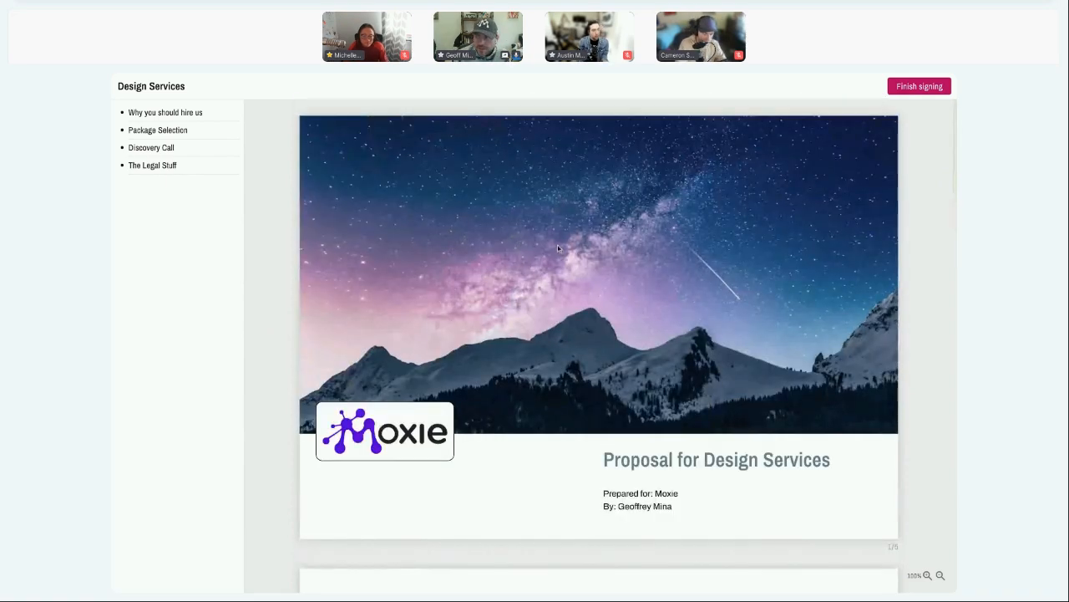
# Step: Try to finish signing as the client in order to locate the required sections, and examine the package selection
pyautogui.click(912, 88)
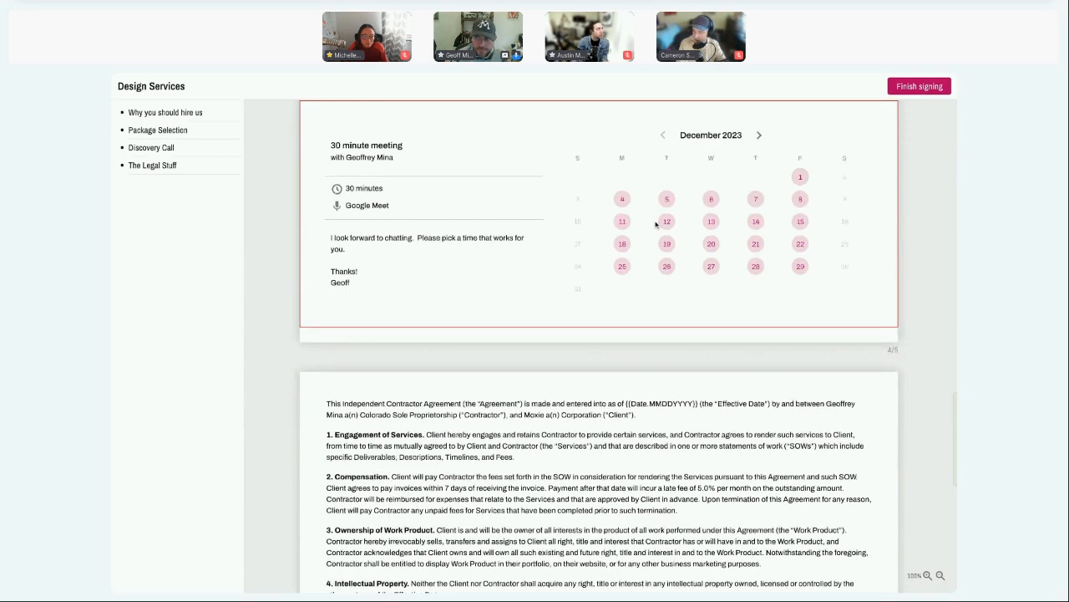
pyautogui.scroll(15, 656, 224)
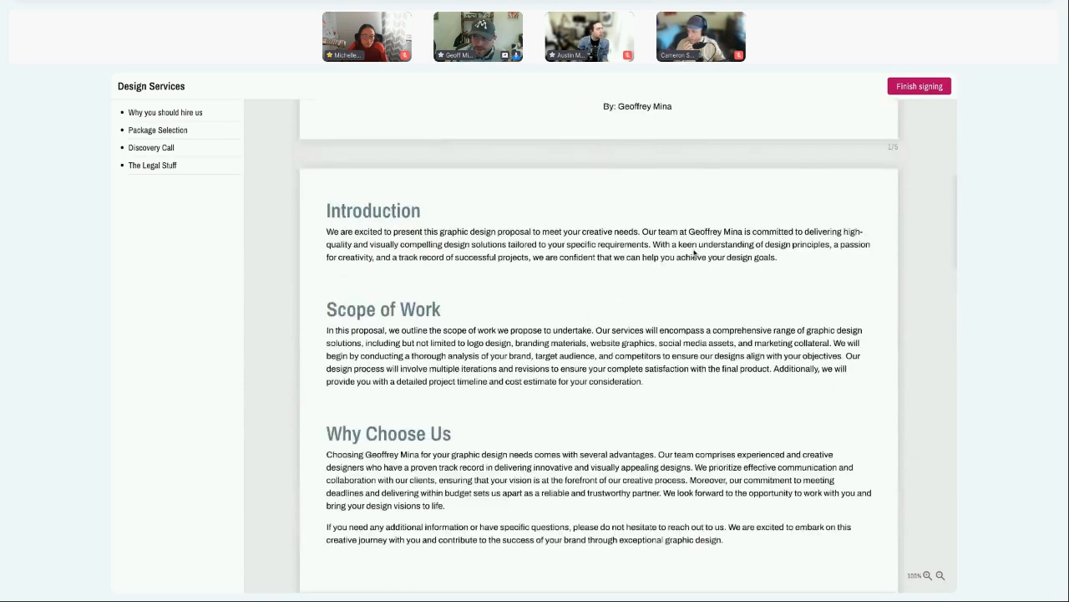
pyautogui.scroll(5, 694, 253)
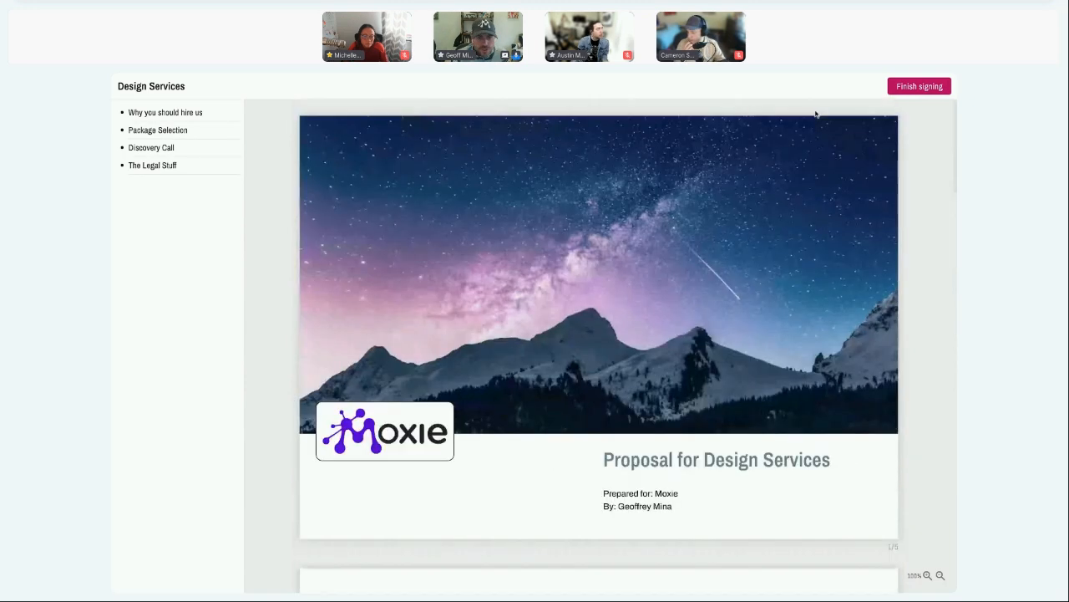
pyautogui.click(904, 90)
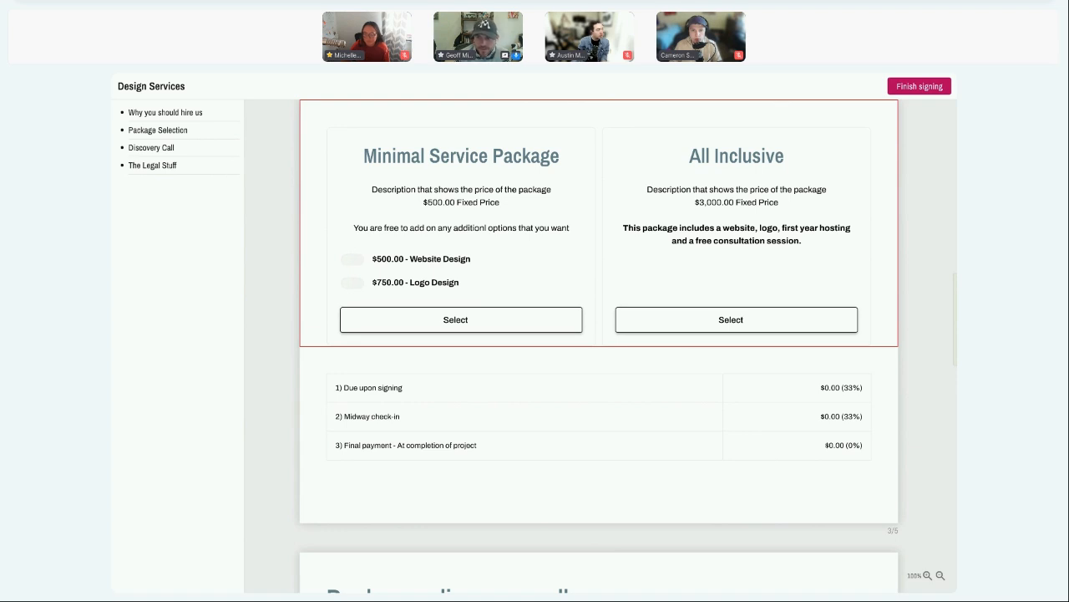
pyautogui.scroll(-1, 605, 324)
pyautogui.scroll(1, 605, 324)
pyautogui.scroll(1, 605, 324)
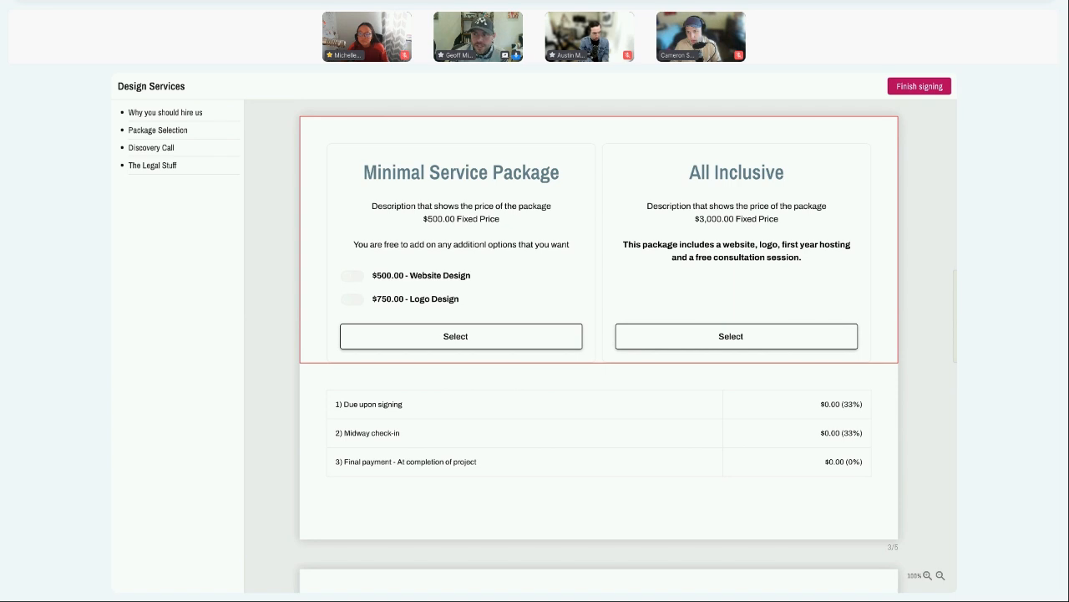
# Step: Try the All Inclusive and Minimal Service packages, toggling the Website Design and Logo Design add-ons, to compare the payment schedule
pyautogui.click(718, 335)
pyautogui.moveTo(813, 405); pyautogui.dragTo(864, 464)
pyautogui.click(862, 468)
pyautogui.click(450, 338)
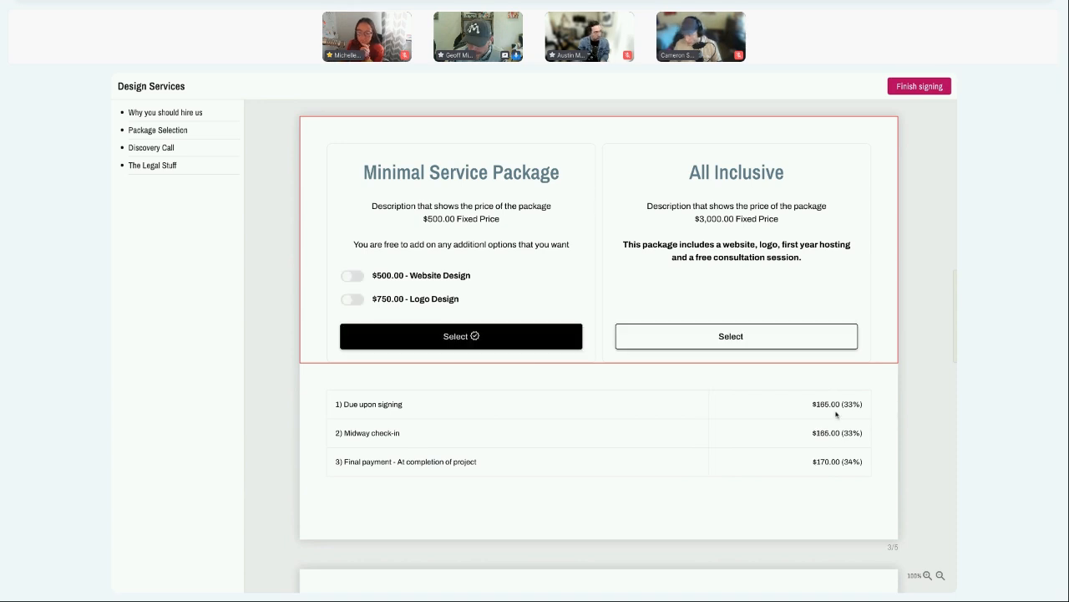
pyautogui.click(377, 278)
pyautogui.click(383, 299)
pyautogui.click(386, 300)
pyautogui.click(387, 278)
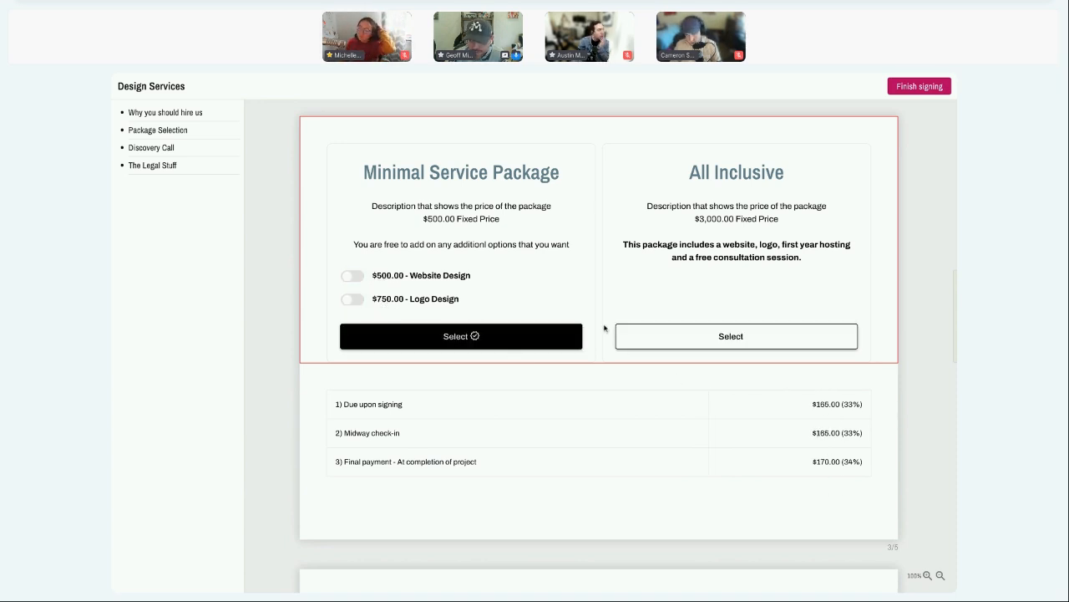
# Step: Select the All Inclusive package and choose the 2:00 PM slot on Friday, December 1, 2023 for the discovery call
pyautogui.click(729, 336)
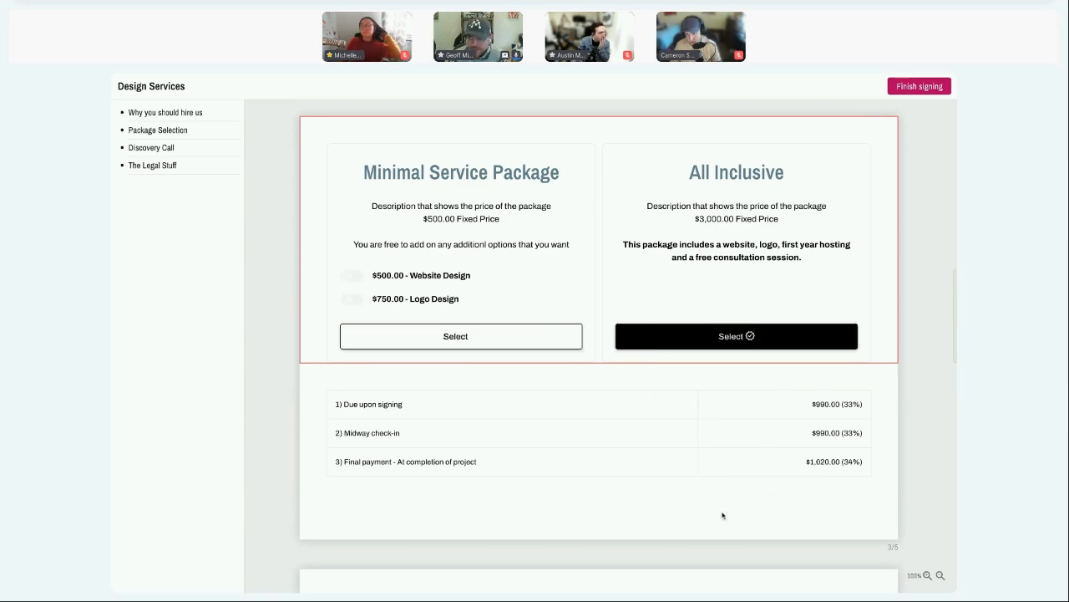
pyautogui.click(913, 89)
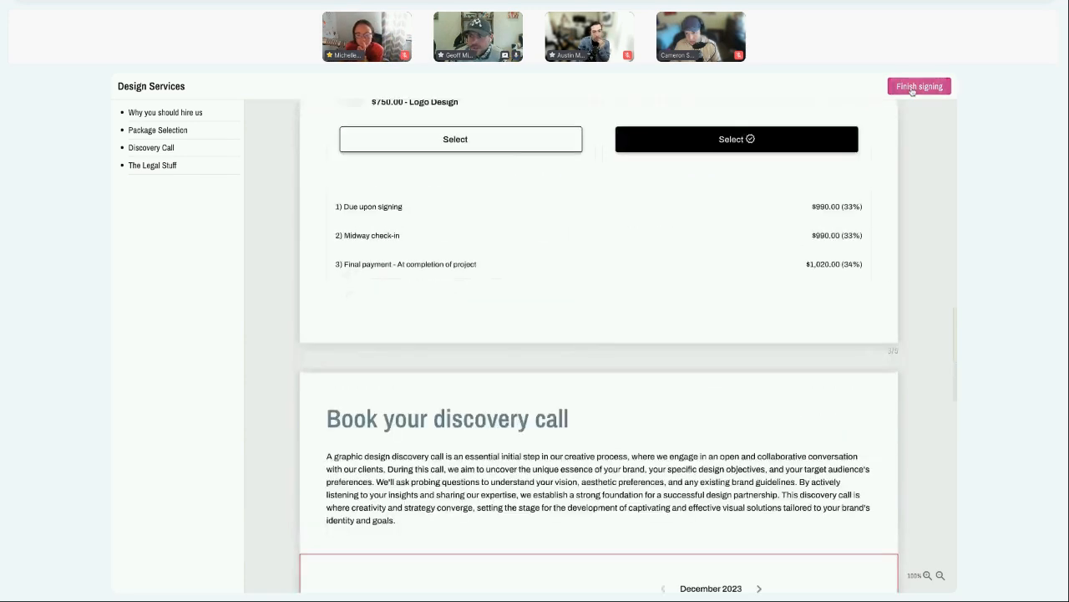
pyautogui.click(615, 193)
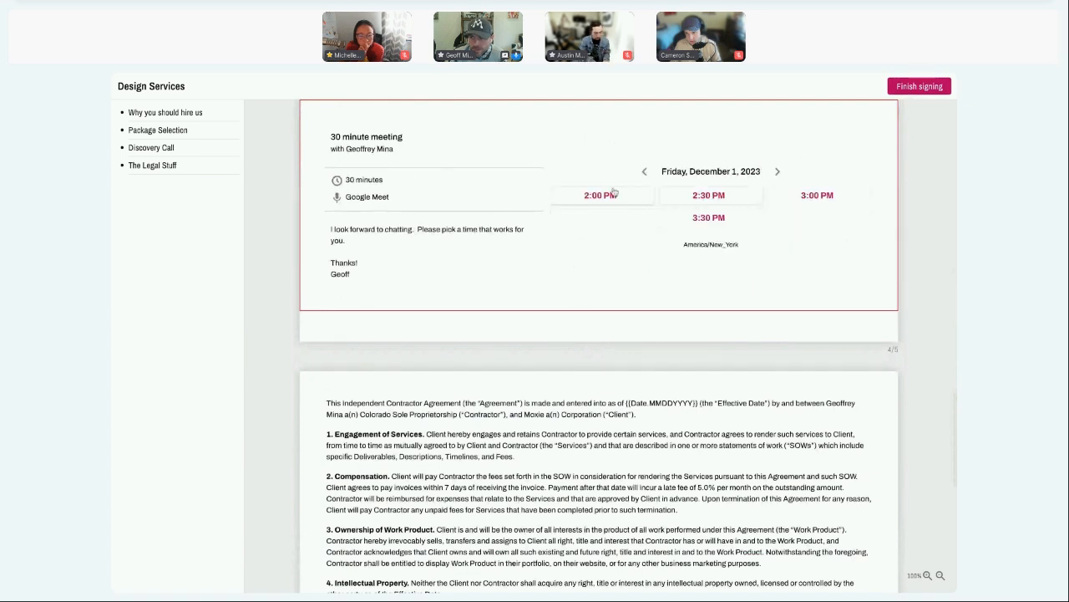
pyautogui.click(614, 194)
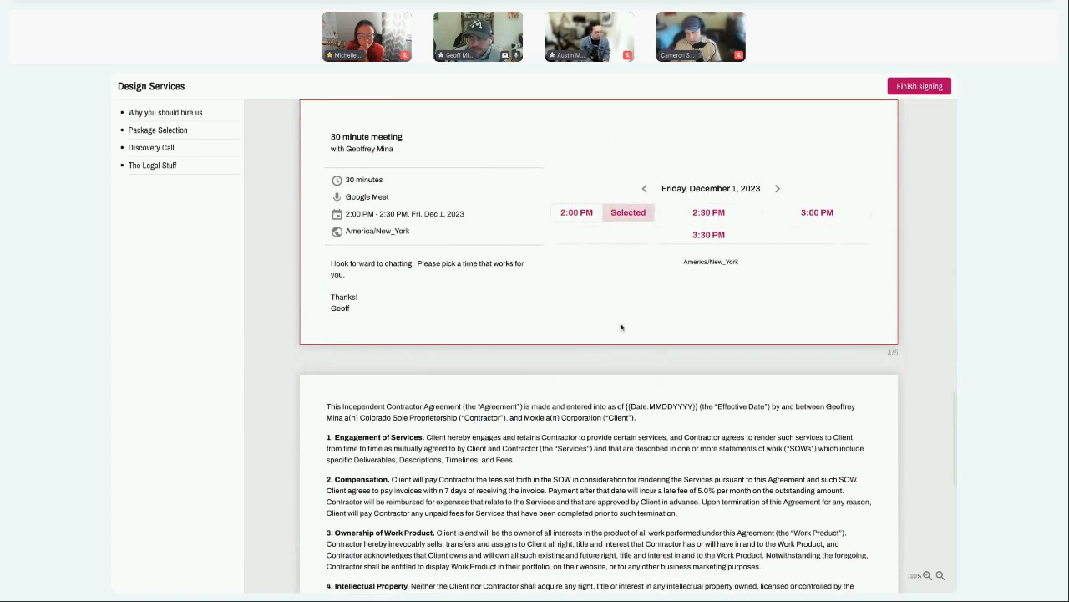
# Step: Sign the agreement as the client with a typed signature and the title CEO
pyautogui.click(911, 87)
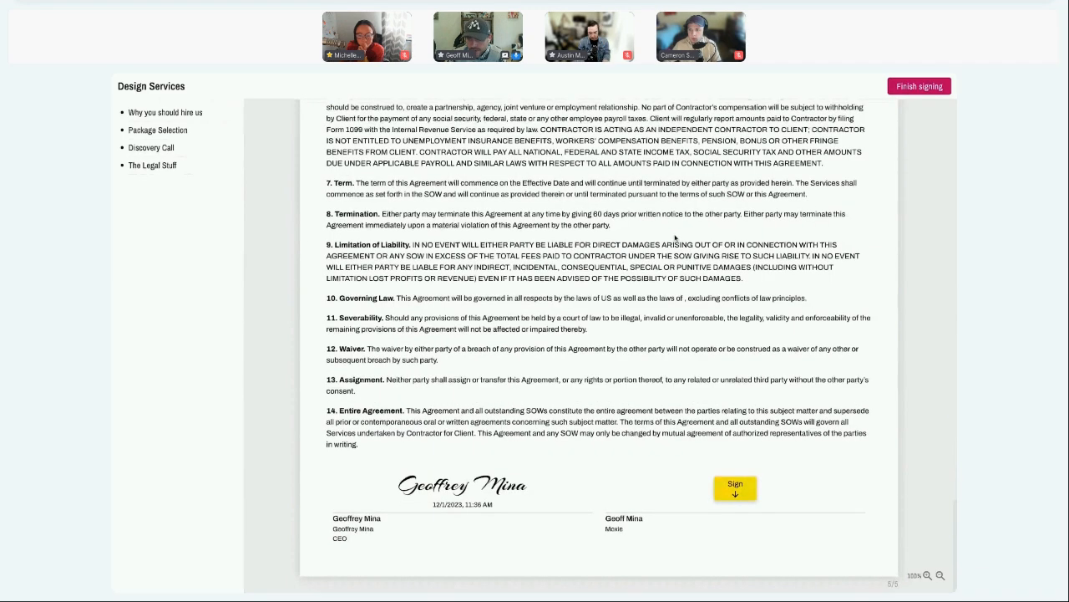
pyautogui.scroll(5, 692, 279)
pyautogui.scroll(-5, 692, 278)
pyautogui.click(735, 487)
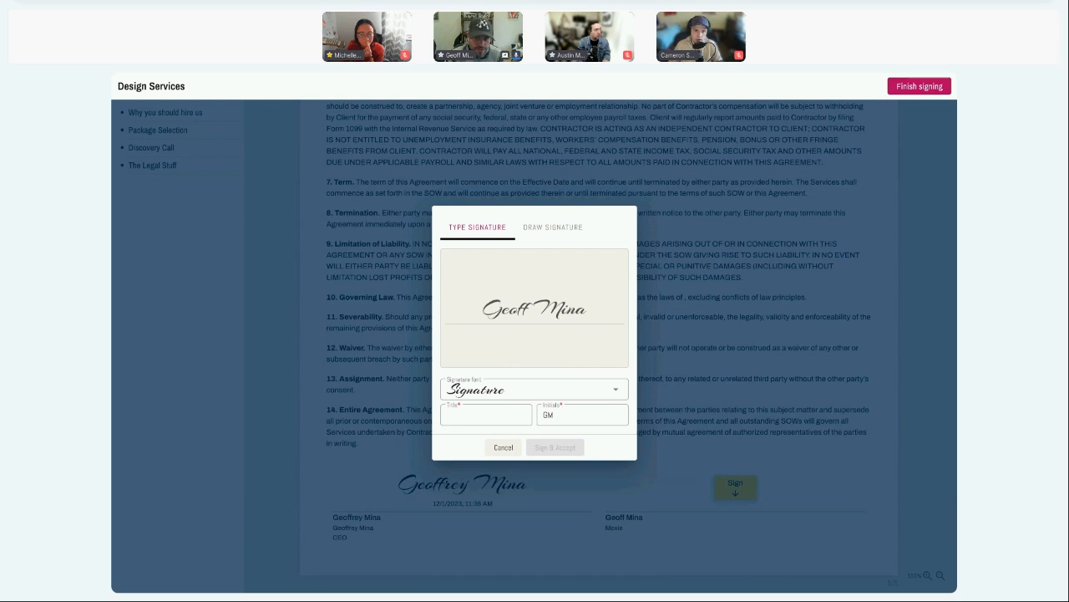
pyautogui.click(552, 227)
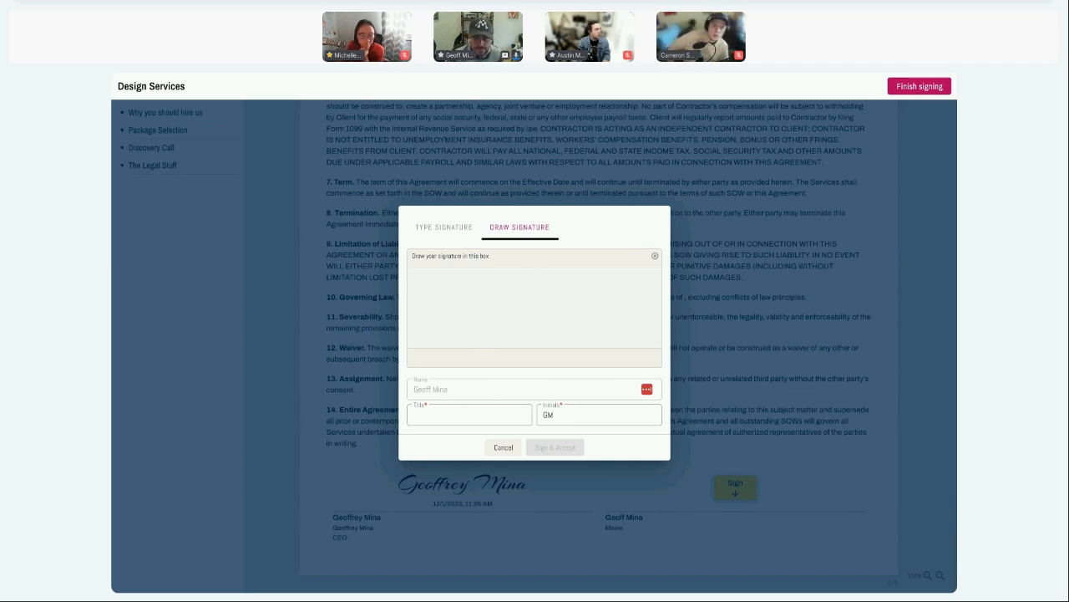
pyautogui.click(471, 229)
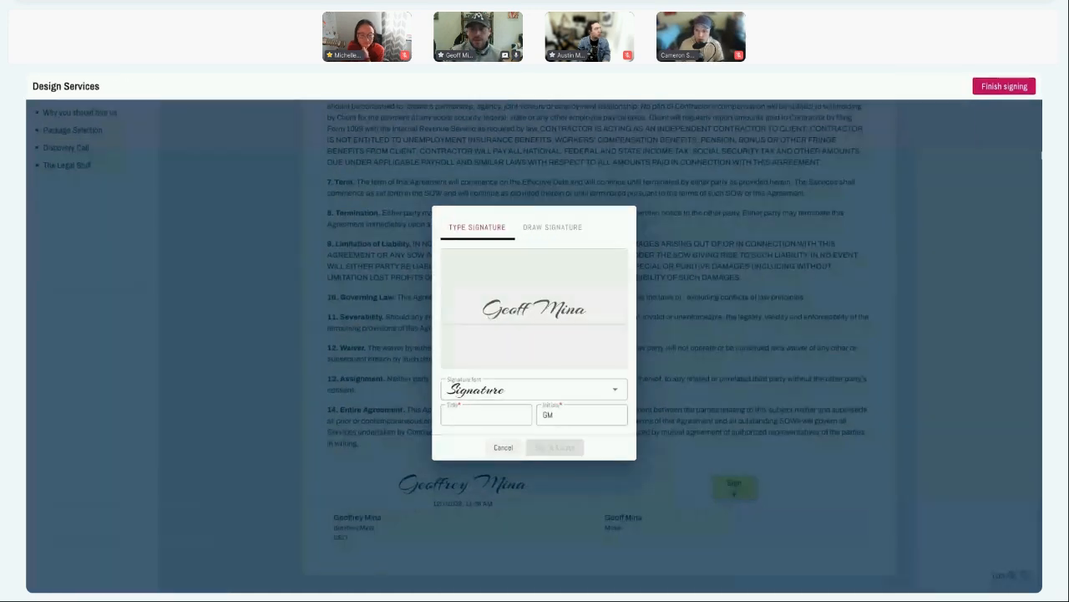
pyautogui.click(485, 415)
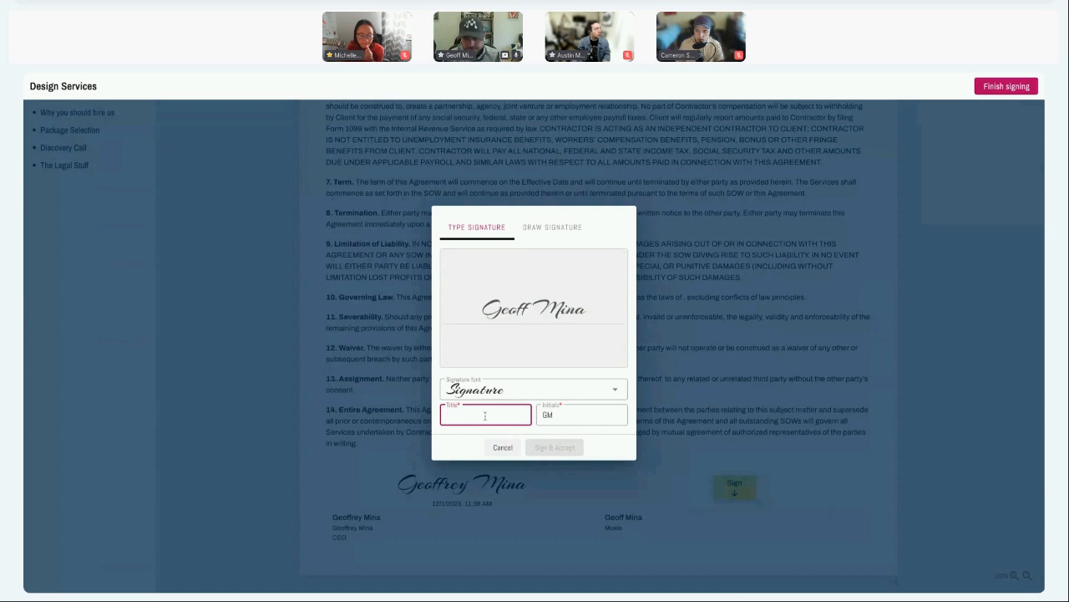
pyautogui.write('CEO')
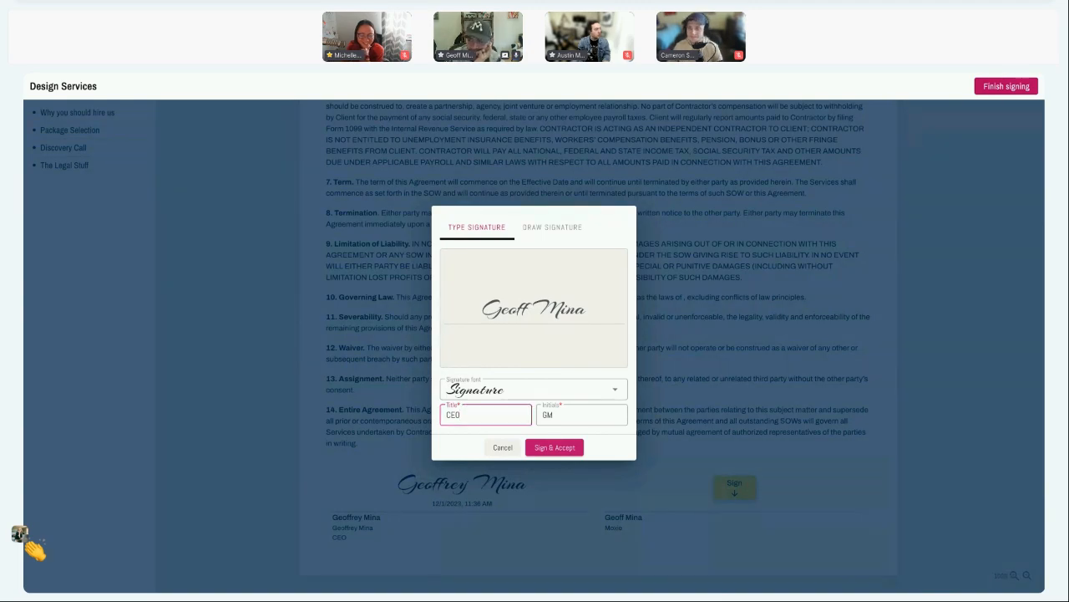
pyautogui.click(554, 447)
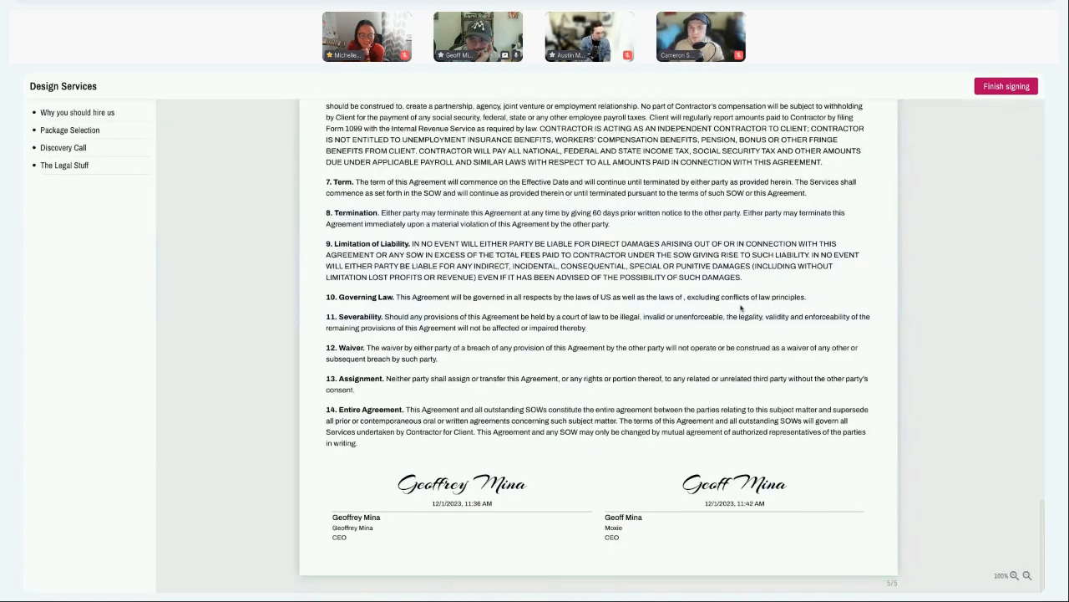
# Step: Finish signing the Design Services agreement as the client and dismiss the thank-you message
pyautogui.scroll(20, 743, 311)
pyautogui.scroll(5, 740, 307)
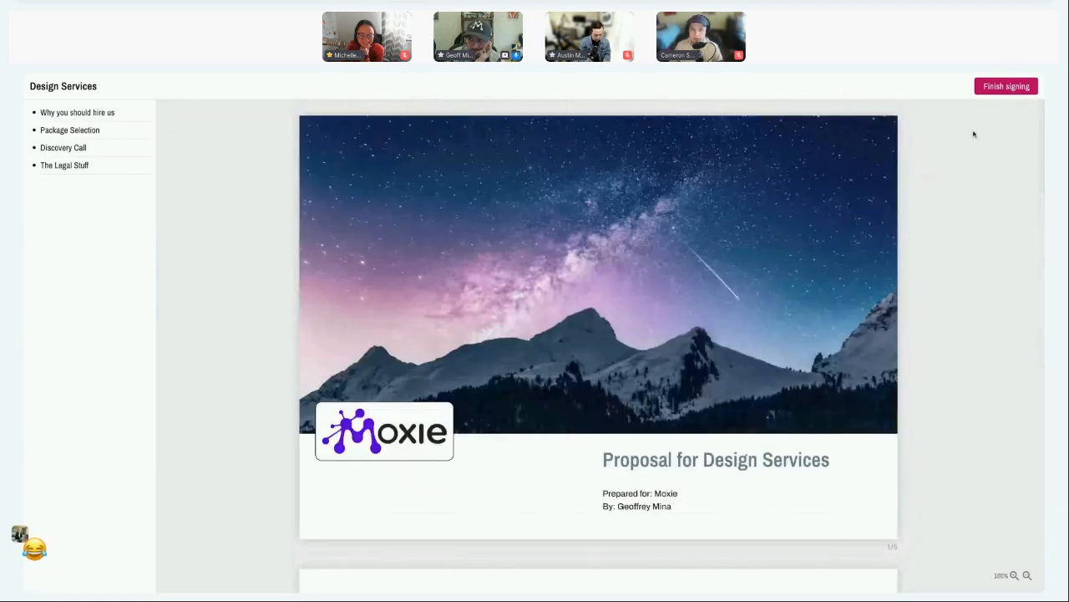
pyautogui.click(1007, 87)
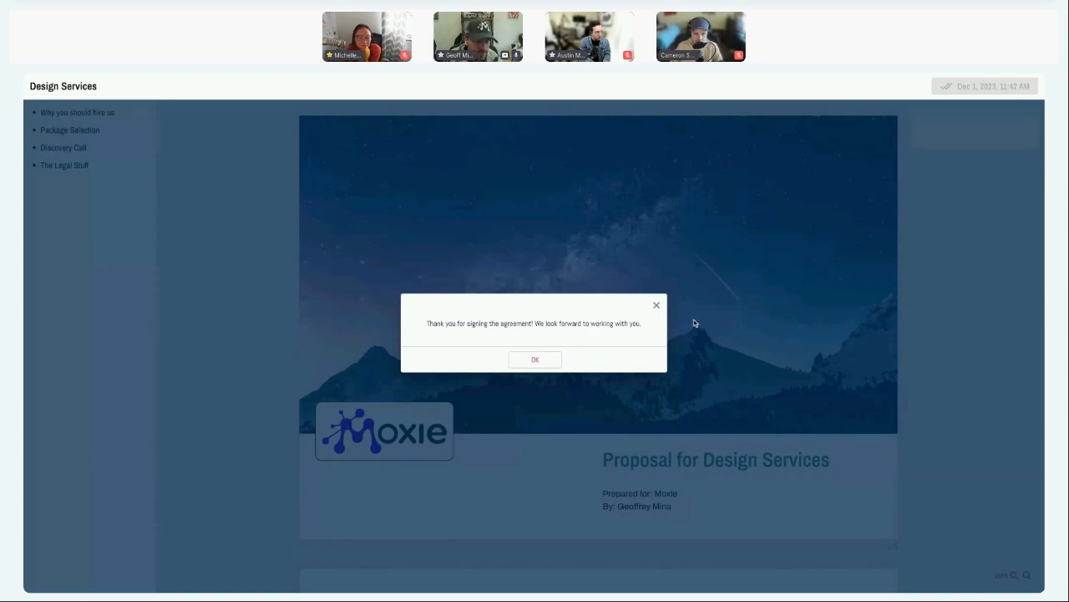
pyautogui.click(535, 360)
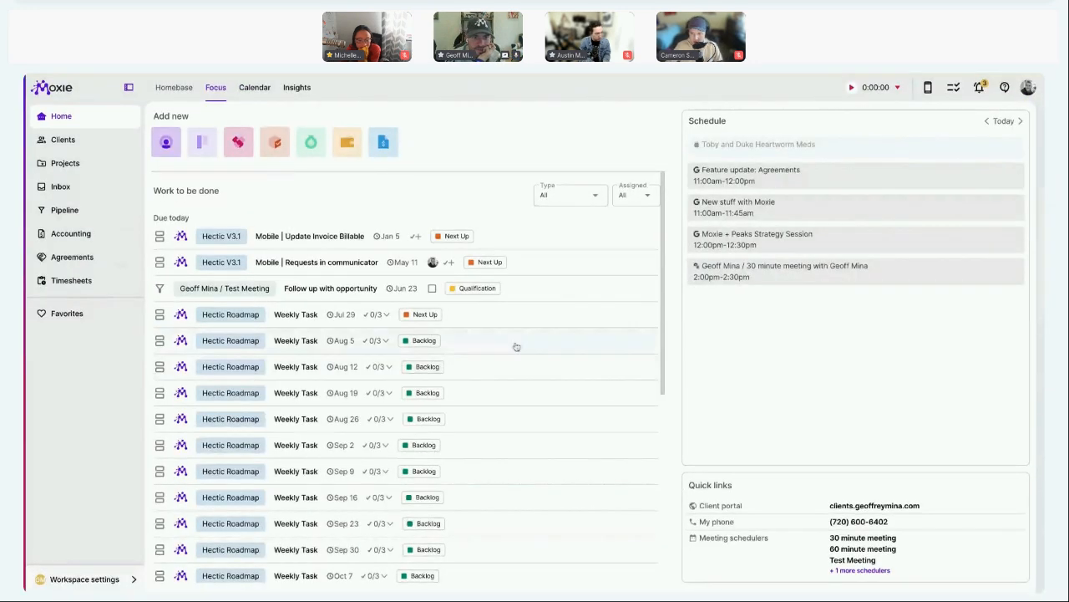
# Step: Open the client record of the Moxie prospect from the clients overview
pyautogui.click(63, 140)
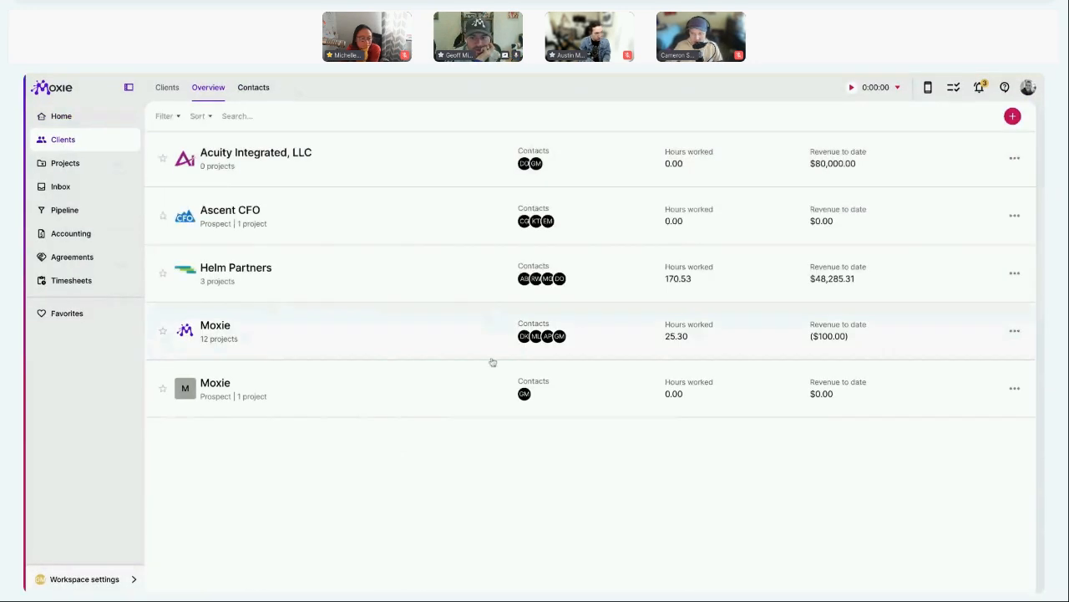
pyautogui.click(406, 381)
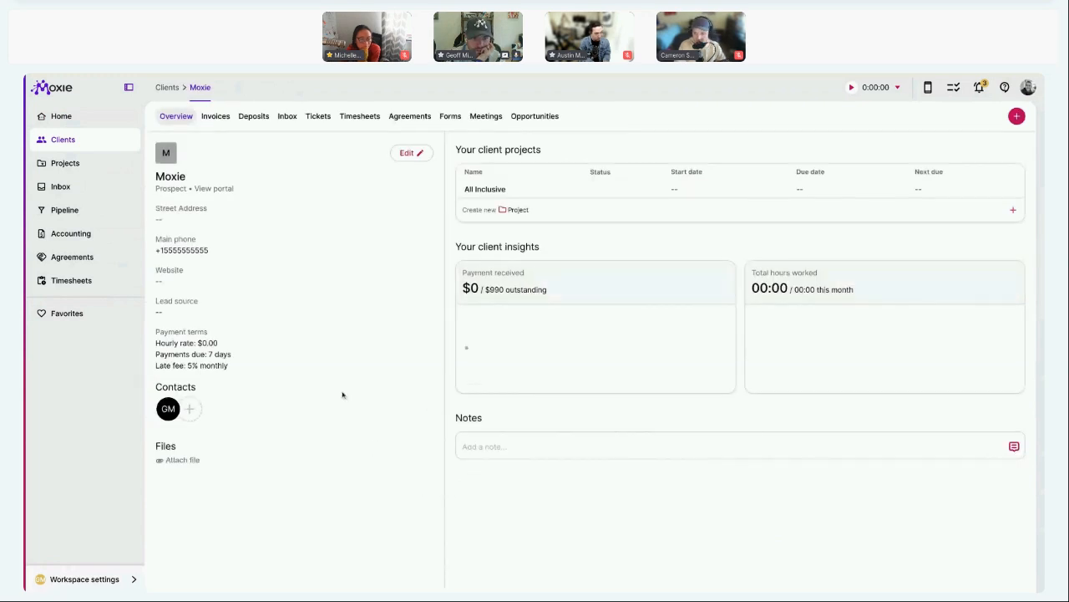
# Step: Open the fully executed Design Services agreement from the client's agreements and examine the selected package and its payment schedule
pyautogui.moveTo(25, 371); pyautogui.dragTo(148, 370)
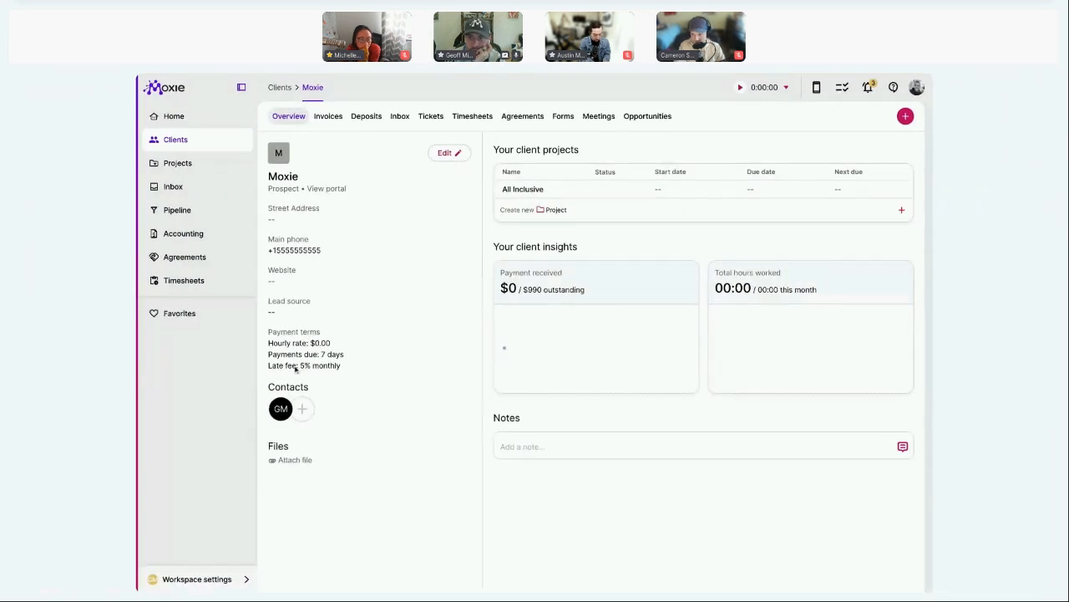
pyautogui.click(472, 116)
pyautogui.click(522, 116)
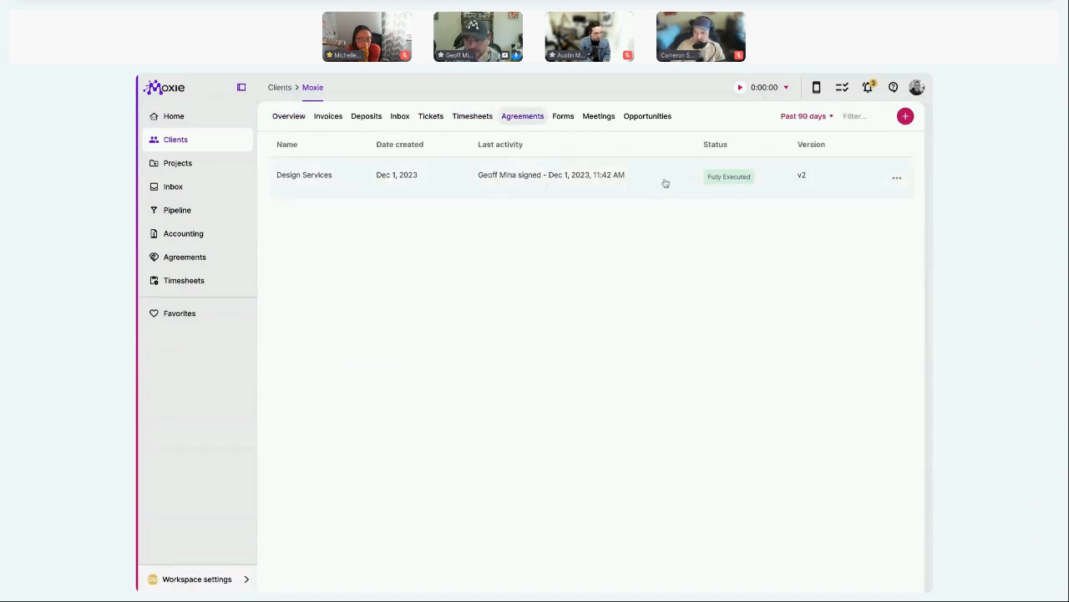
pyautogui.click(665, 183)
pyautogui.scroll(-5, 654, 295)
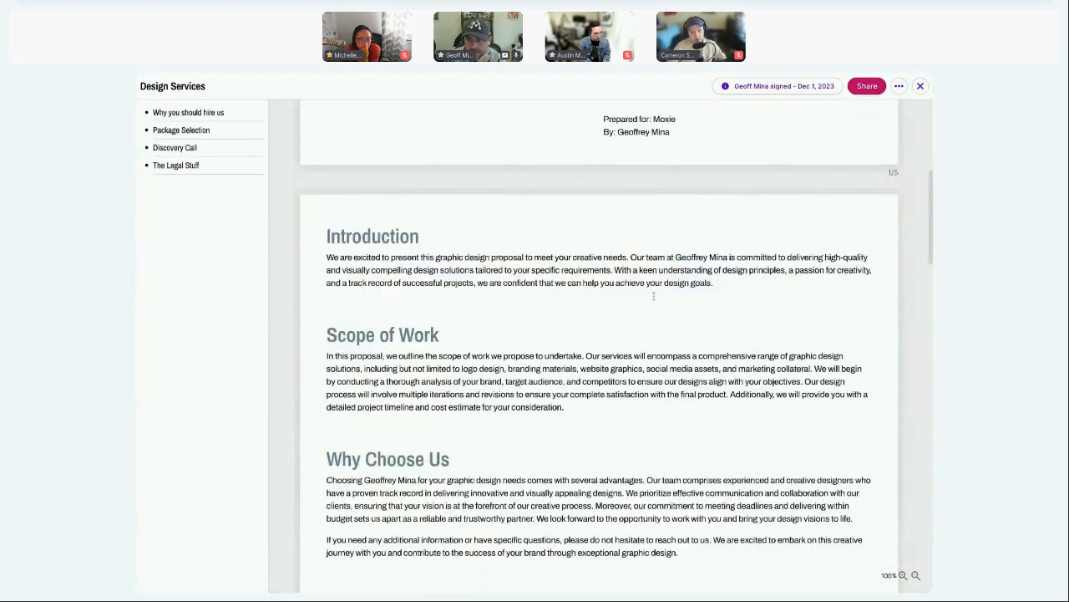
pyautogui.scroll(-5, 654, 294)
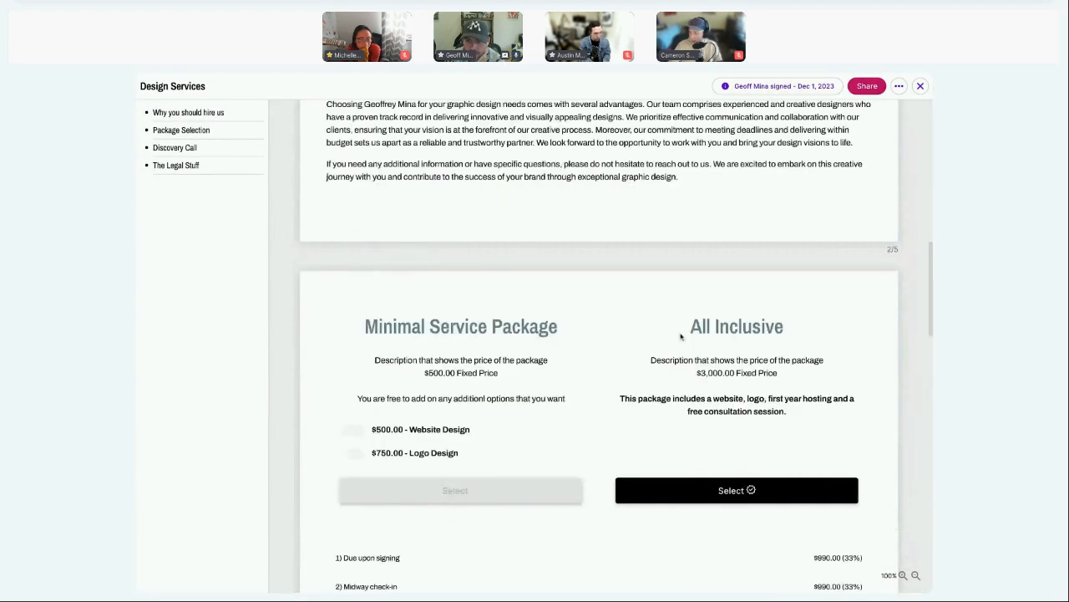
pyautogui.scroll(-1, 681, 335)
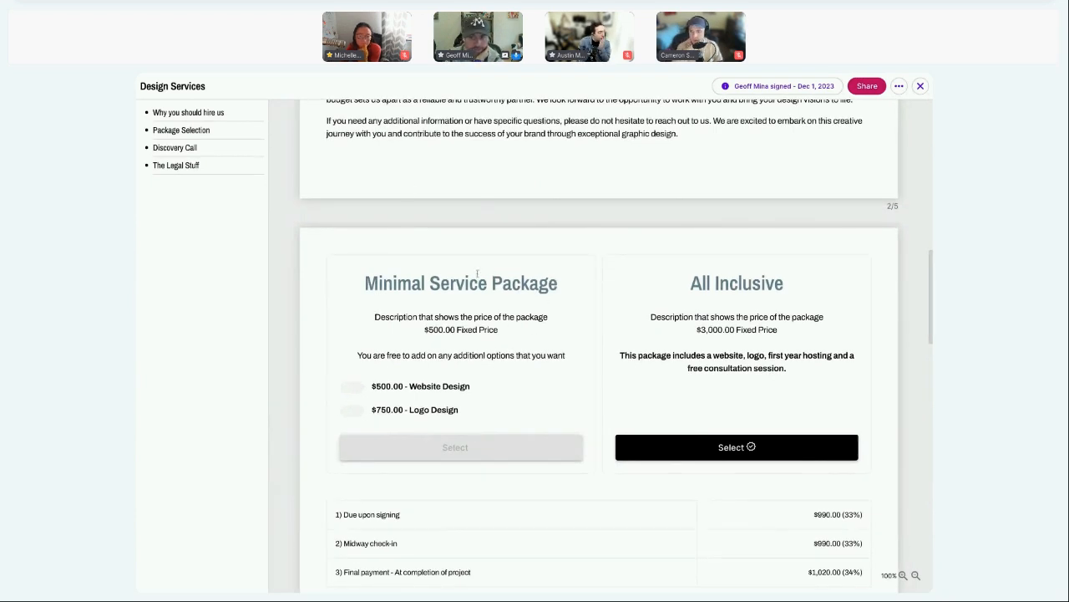
pyautogui.scroll(-1, 545, 364)
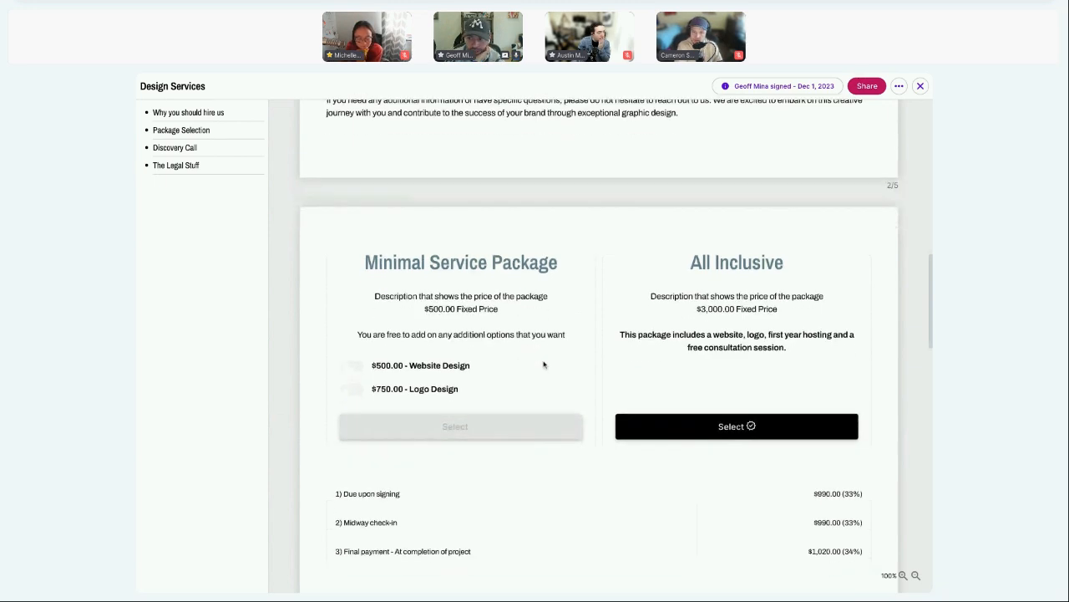
pyautogui.scroll(-6, 638, 342)
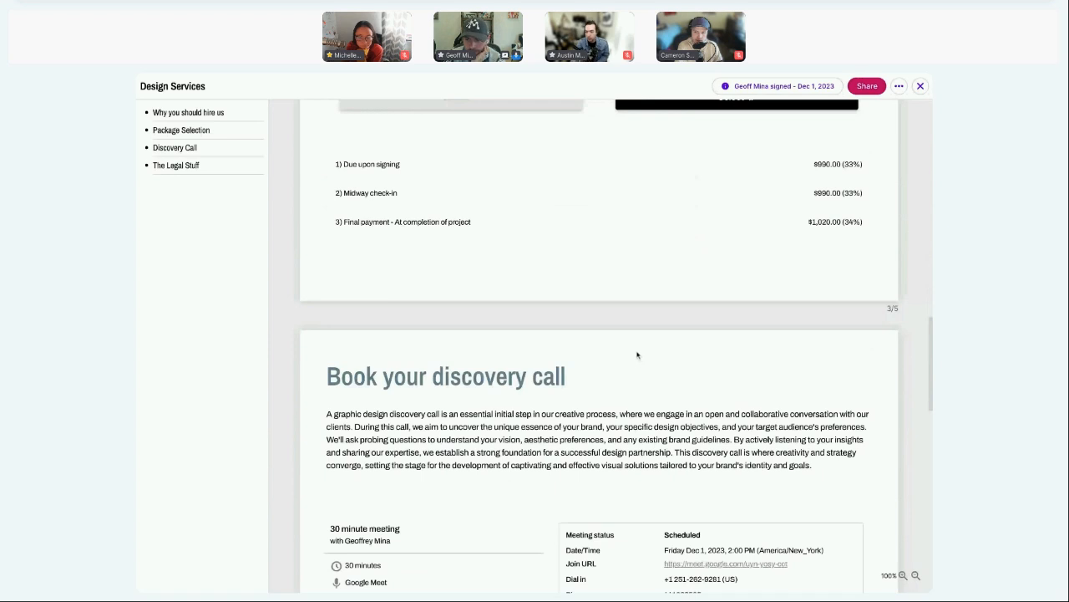
# Step: Examine the discovery call booking and the legal terms in the signed agreement, closing it when finished
pyautogui.scroll(-4, 627, 342)
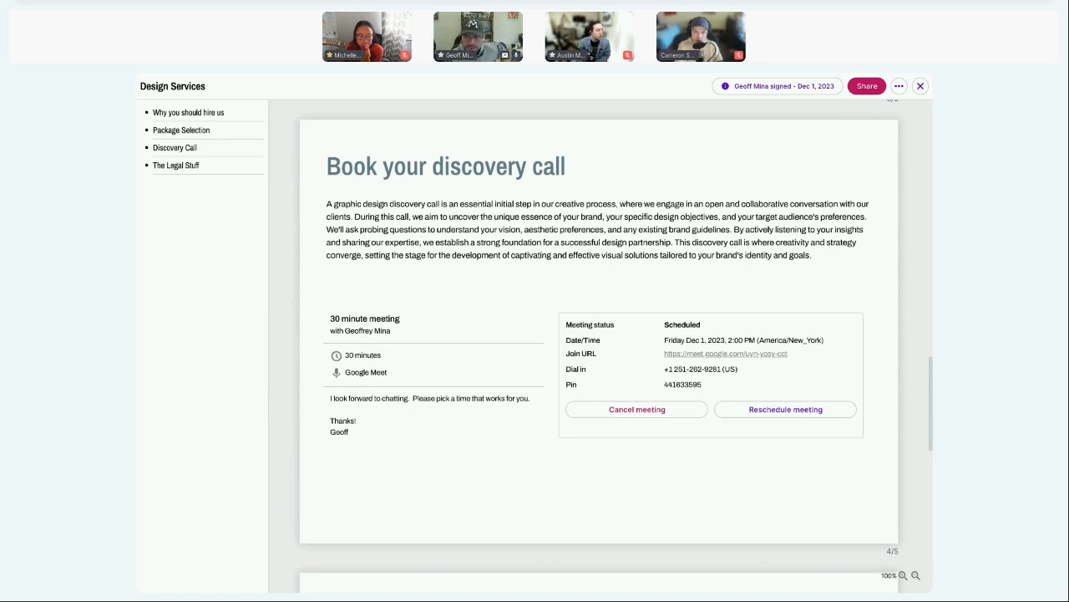
pyautogui.scroll(2, 548, 364)
pyautogui.scroll(-5, 549, 364)
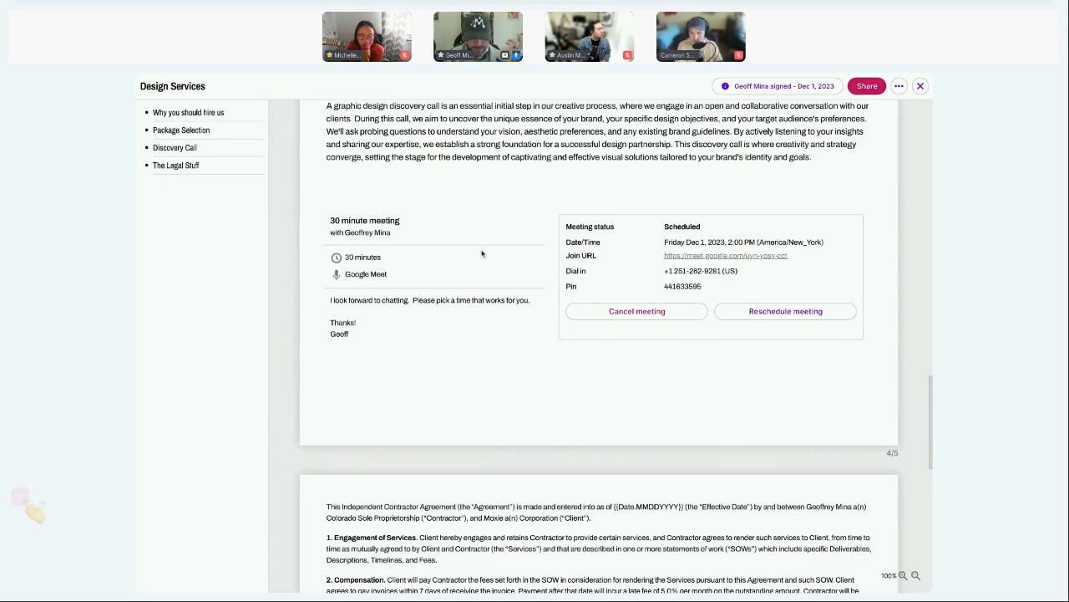
pyautogui.scroll(-5, 517, 288)
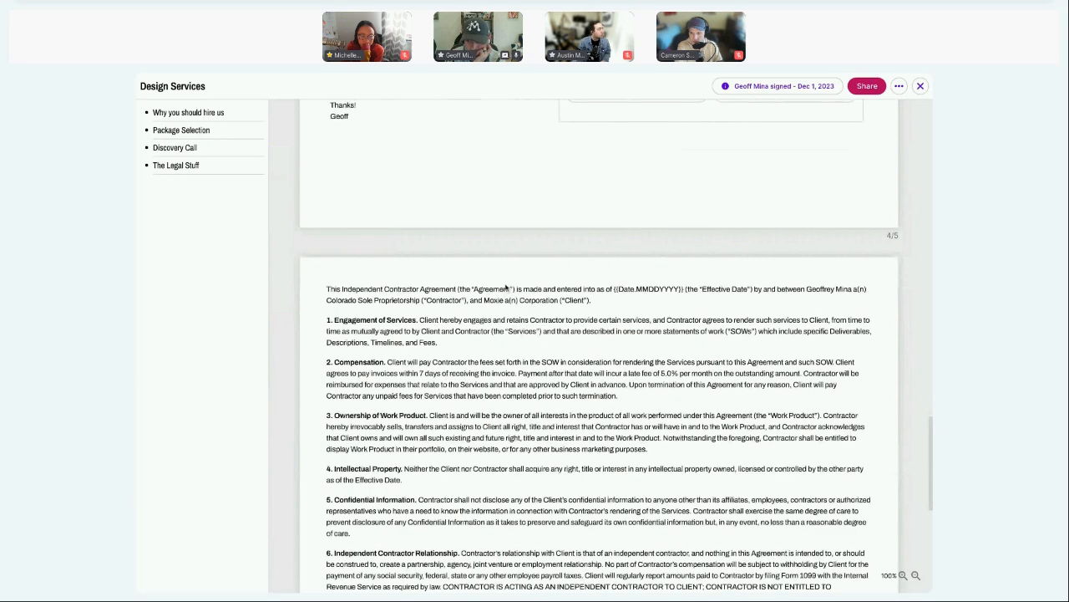
pyautogui.scroll(-3, 519, 303)
pyautogui.scroll(20, 752, 417)
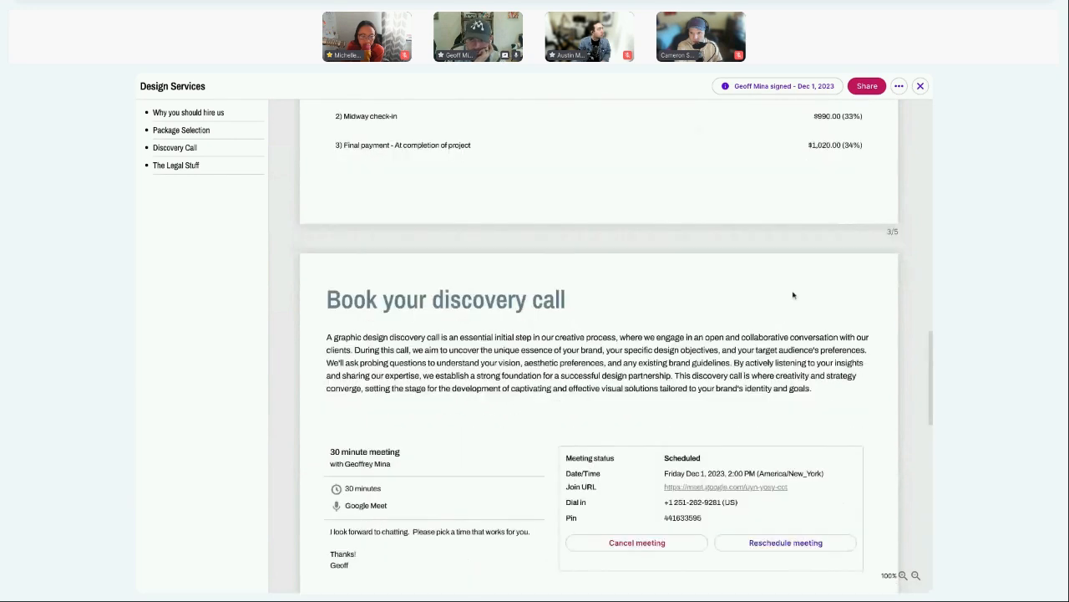
pyautogui.scroll(3, 816, 179)
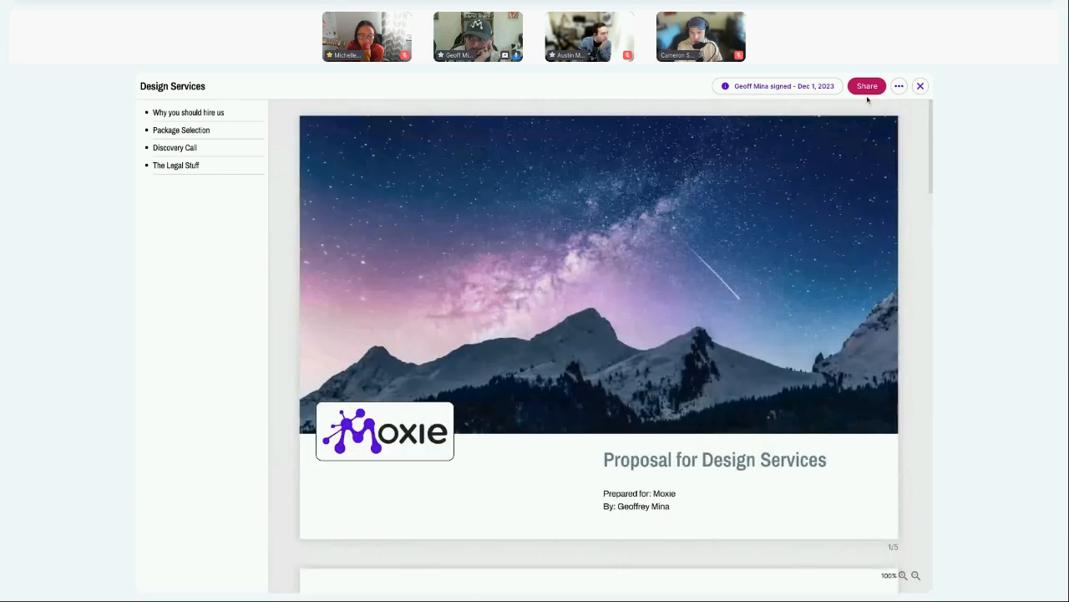
pyautogui.click(920, 86)
# Step: Open the All Inclusive project from the client overview to check its fees, and return to the Moxie client record
pyautogui.click(278, 125)
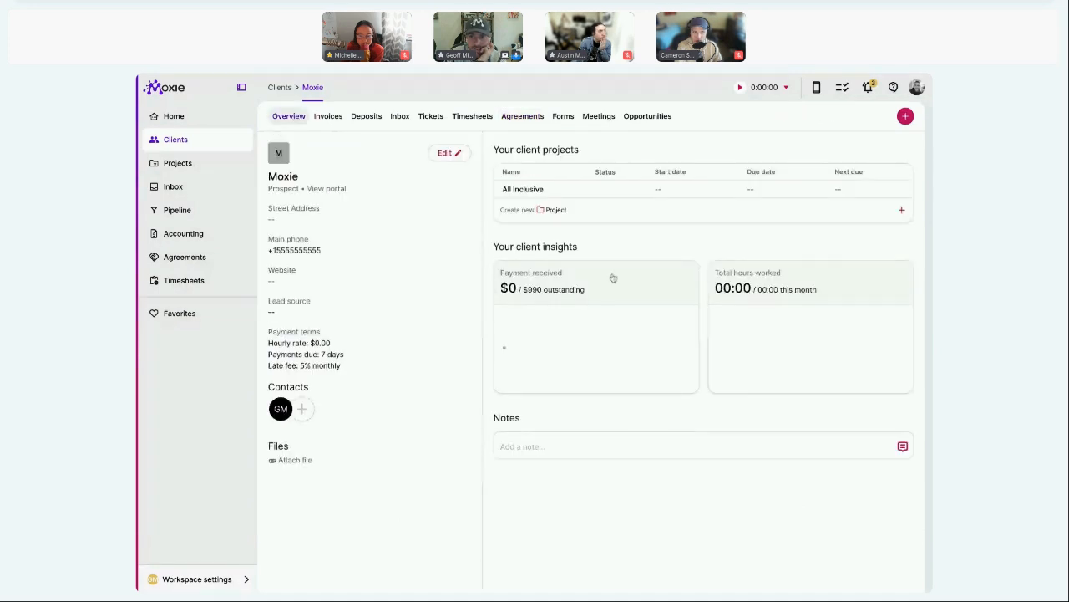
pyautogui.click(538, 190)
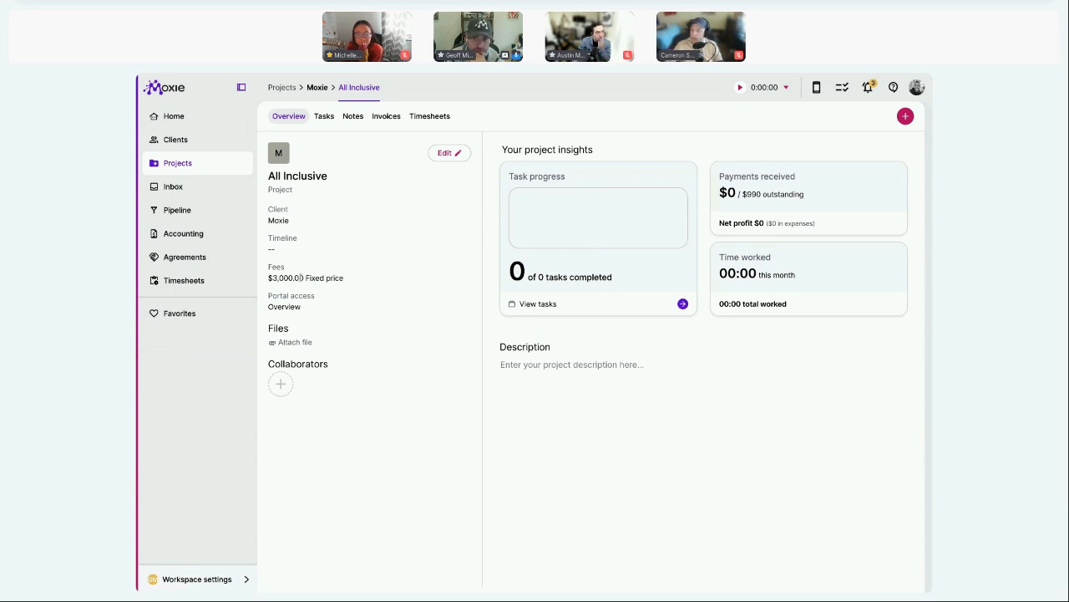
pyautogui.click(314, 89)
# Step: Open the sent invoice from the client's invoice list and examine the installments in its payment plan
pyautogui.click(328, 118)
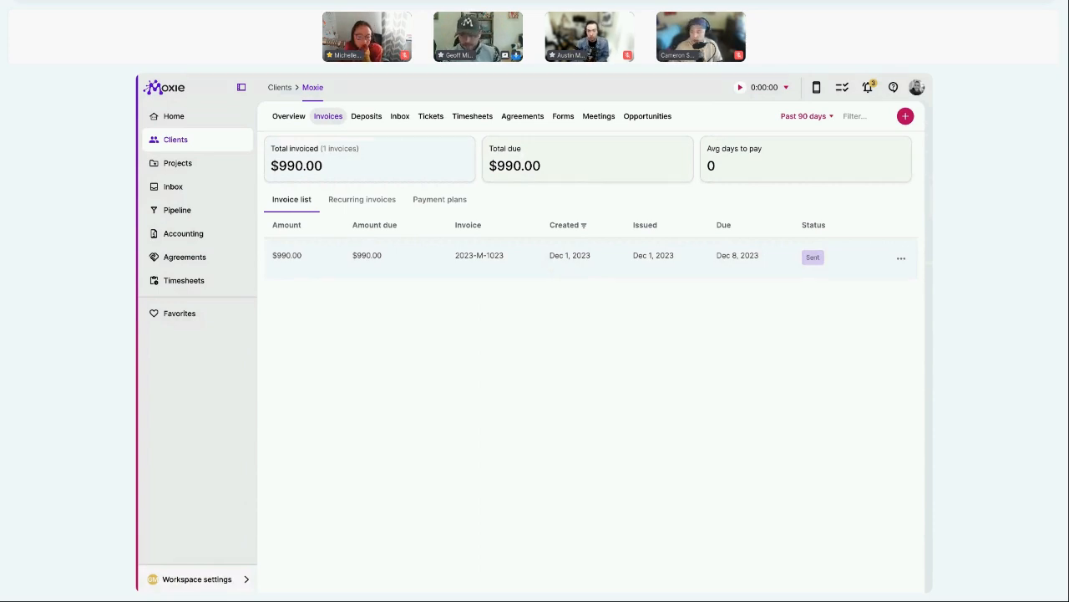
pyautogui.click(514, 259)
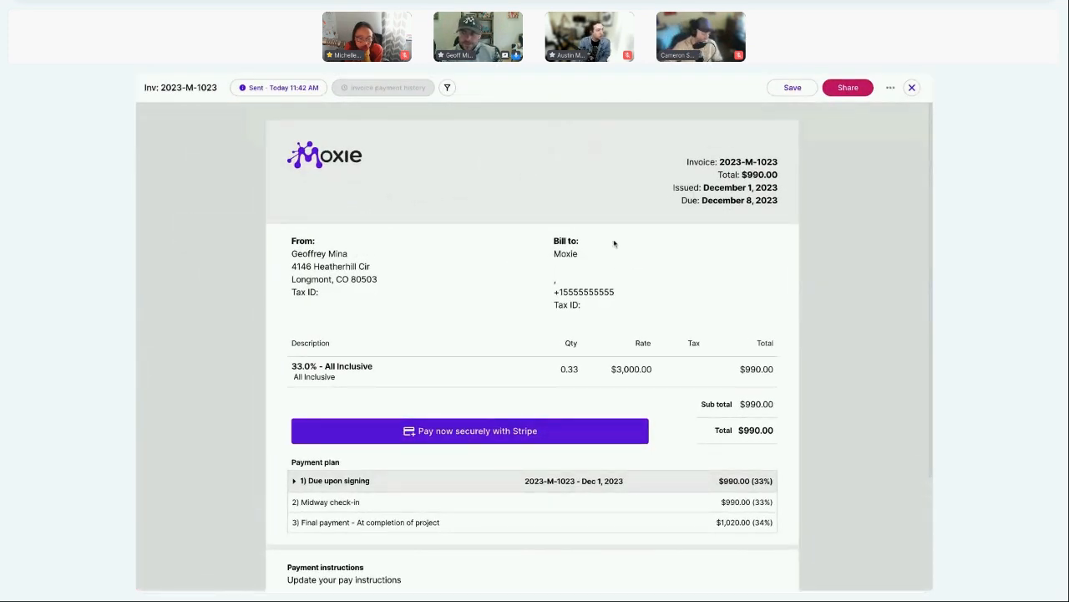
pyautogui.scroll(-2, 711, 259)
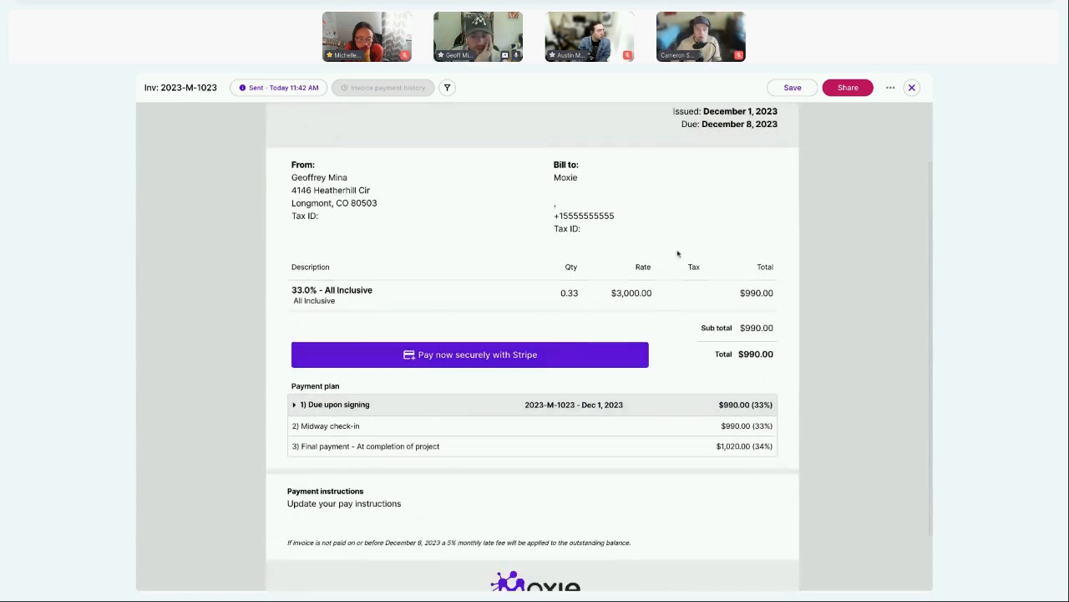
pyautogui.scroll(1, 318, 404)
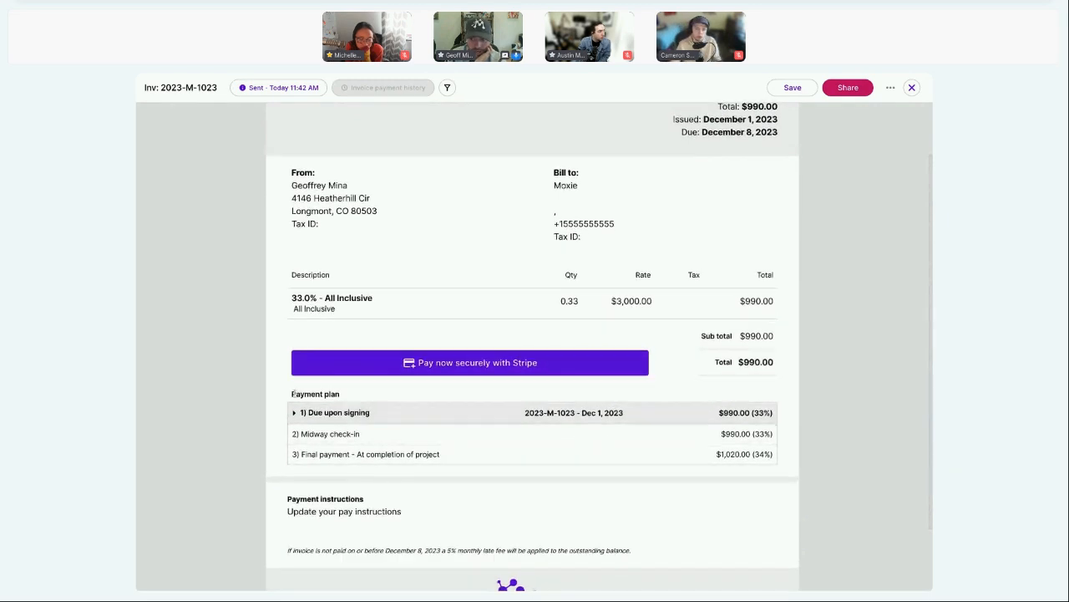
pyautogui.moveTo(292, 393); pyautogui.dragTo(811, 454)
pyautogui.click(811, 453)
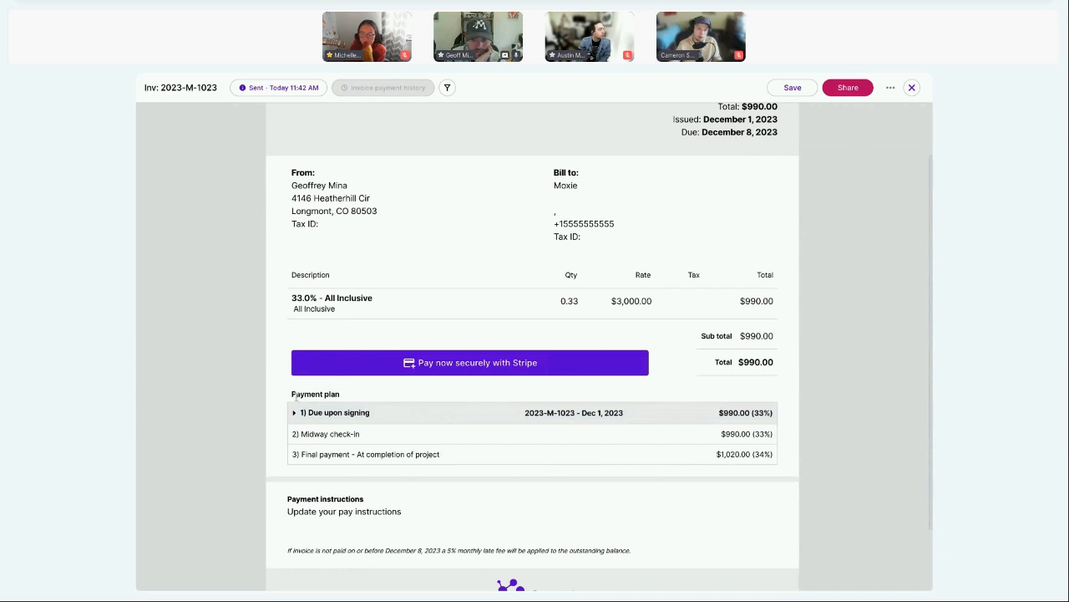
pyautogui.moveTo(292, 393); pyautogui.dragTo(800, 462)
pyautogui.click(800, 462)
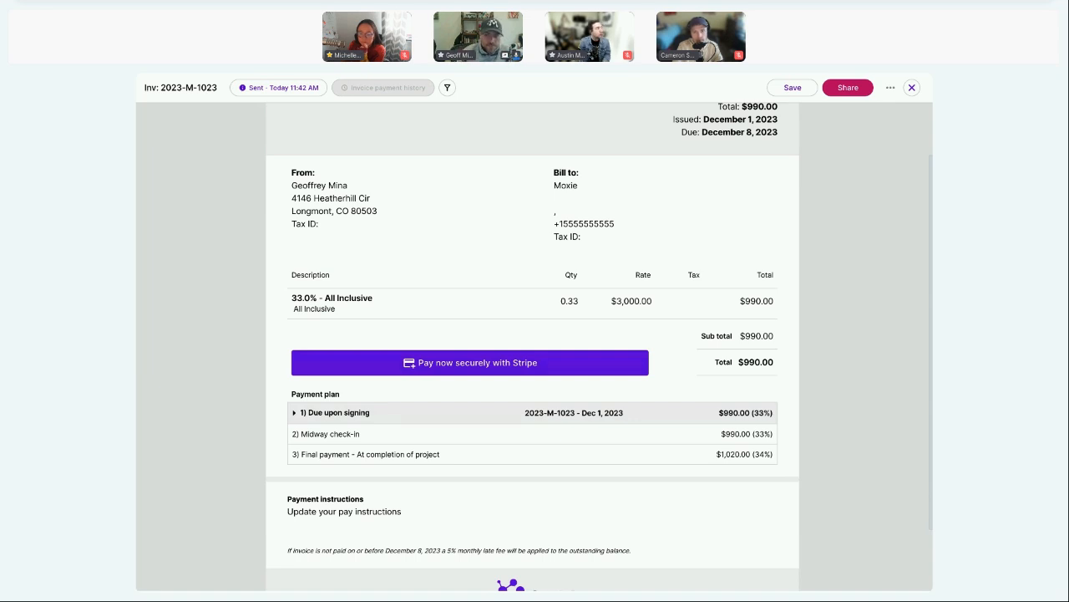
# Step: Check the invoice reference, date and amount of the "Due upon signing" installment, and close the invoice
pyautogui.moveTo(576, 413); pyautogui.dragTo(525, 413)
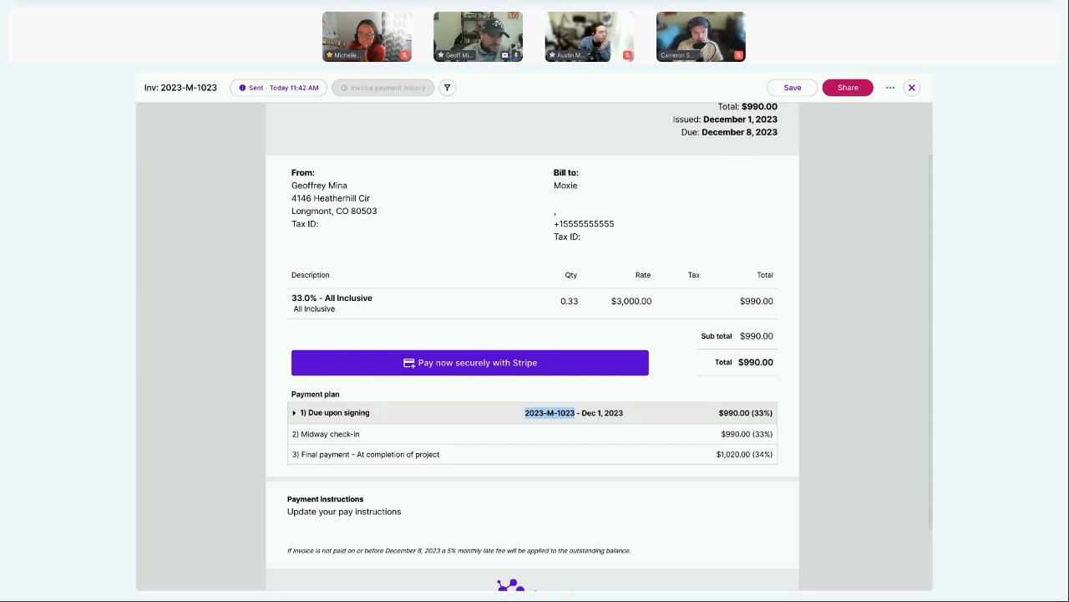
pyautogui.click(426, 436)
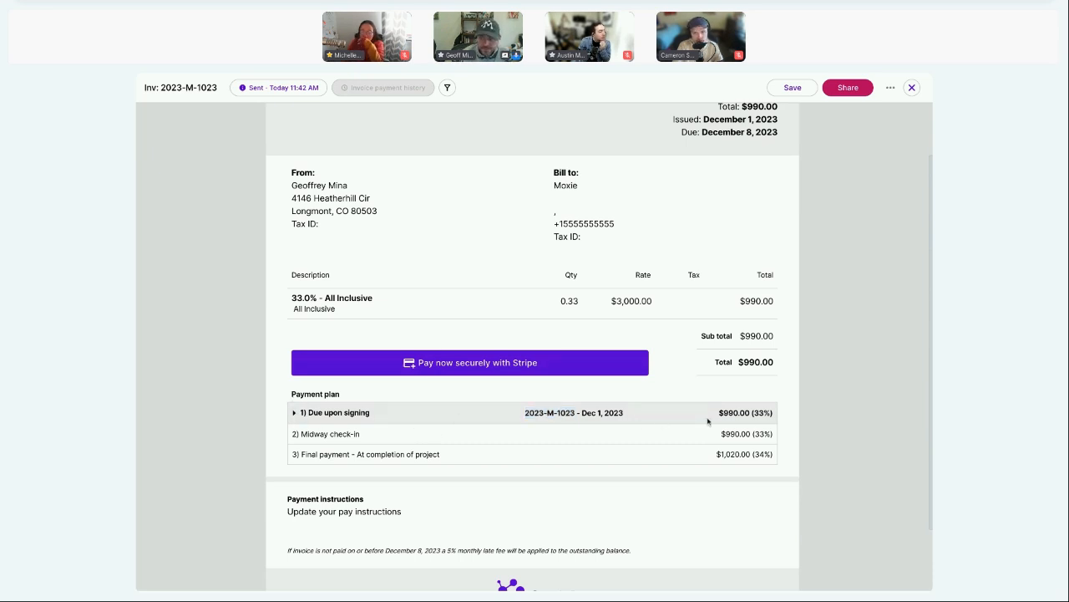
pyautogui.moveTo(303, 412); pyautogui.dragTo(773, 413)
pyautogui.click(775, 412)
pyautogui.moveTo(520, 415); pyautogui.dragTo(645, 416)
pyautogui.click(646, 416)
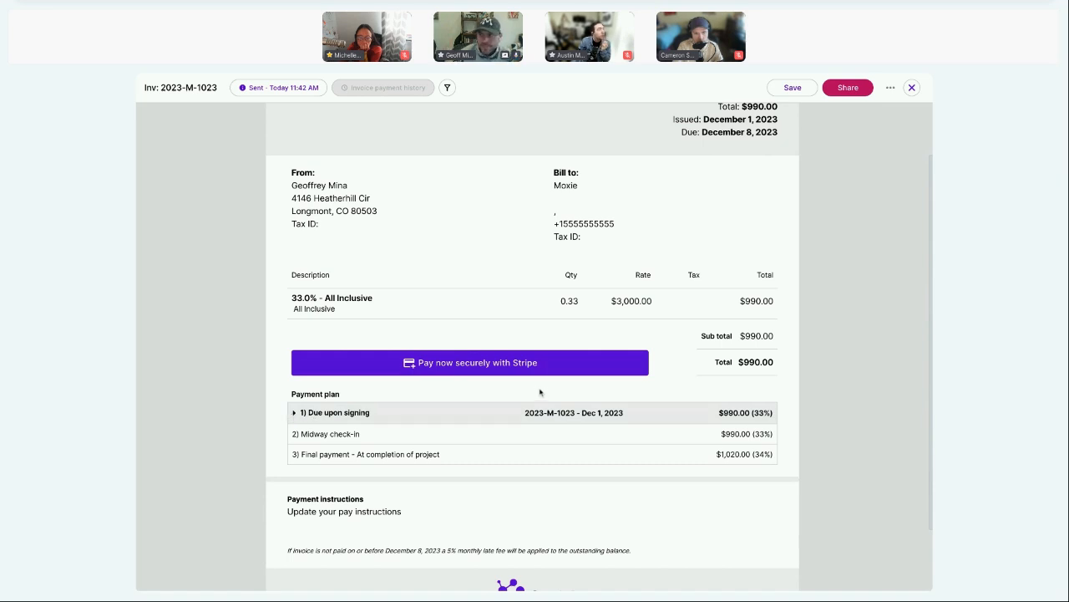
pyautogui.scroll(2, 539, 392)
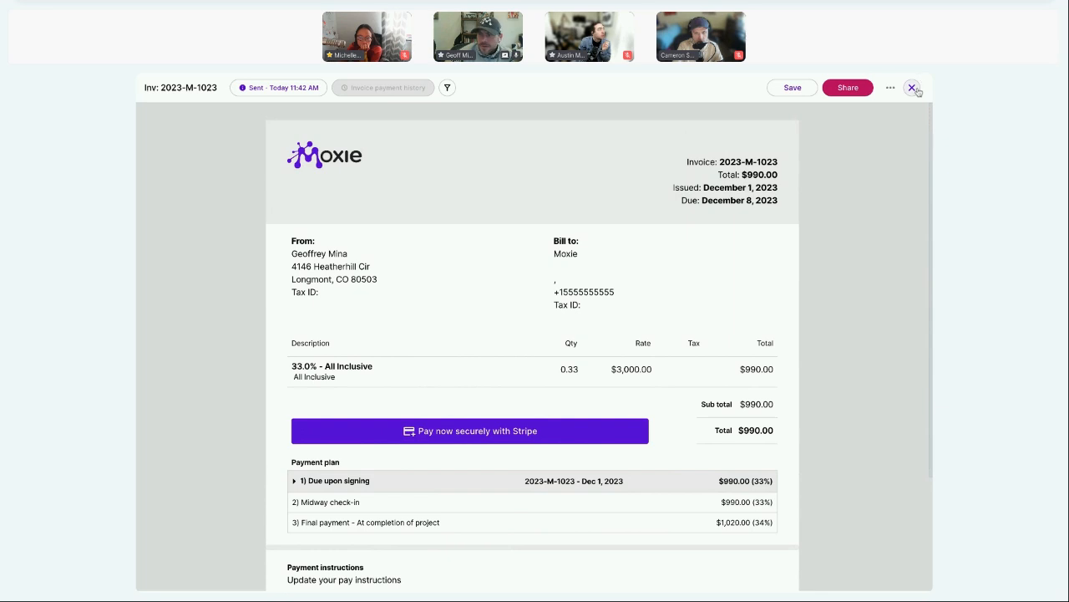
pyautogui.click(912, 87)
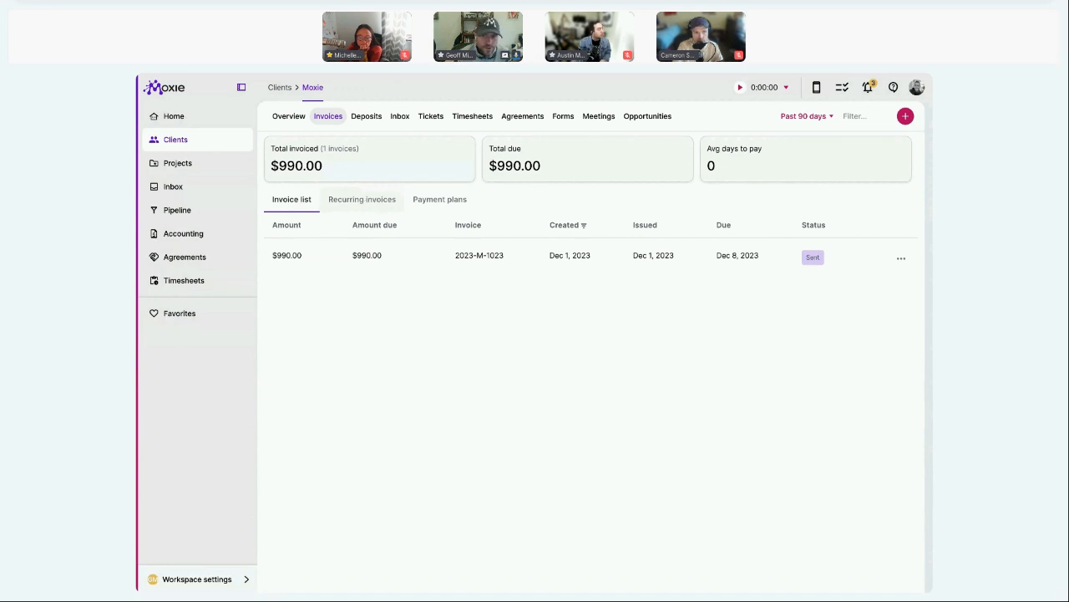
# Step: Open the client's active payment plan, after checking the recurring invoices, and examine its "Due upon signing" installment
pyautogui.click(360, 200)
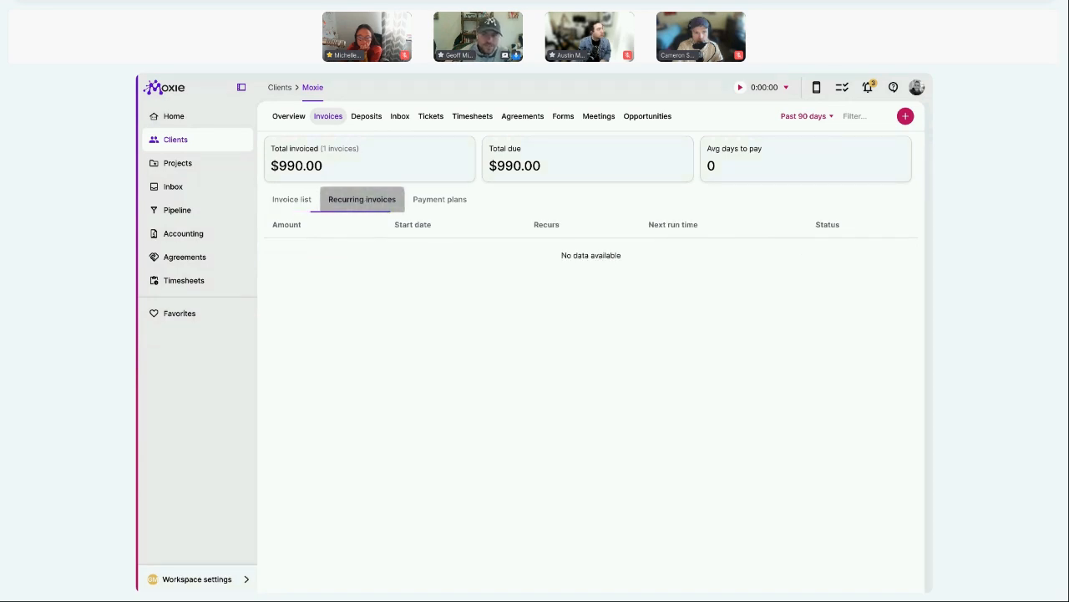
pyautogui.click(459, 204)
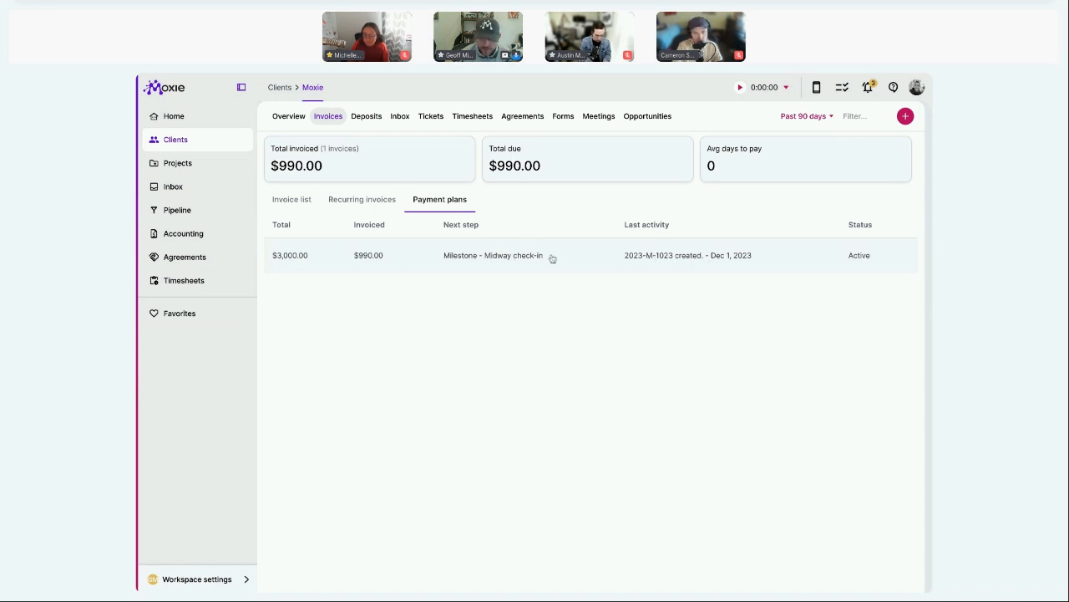
pyautogui.click(586, 258)
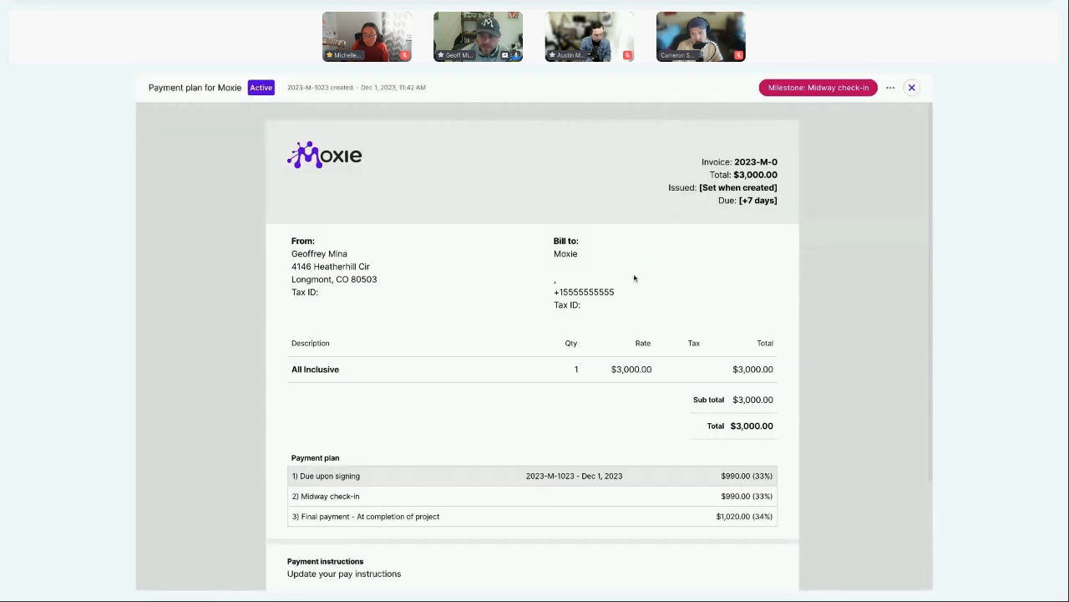
pyautogui.scroll(-2, 351, 420)
pyautogui.moveTo(299, 396); pyautogui.dragTo(762, 399)
pyautogui.click(854, 373)
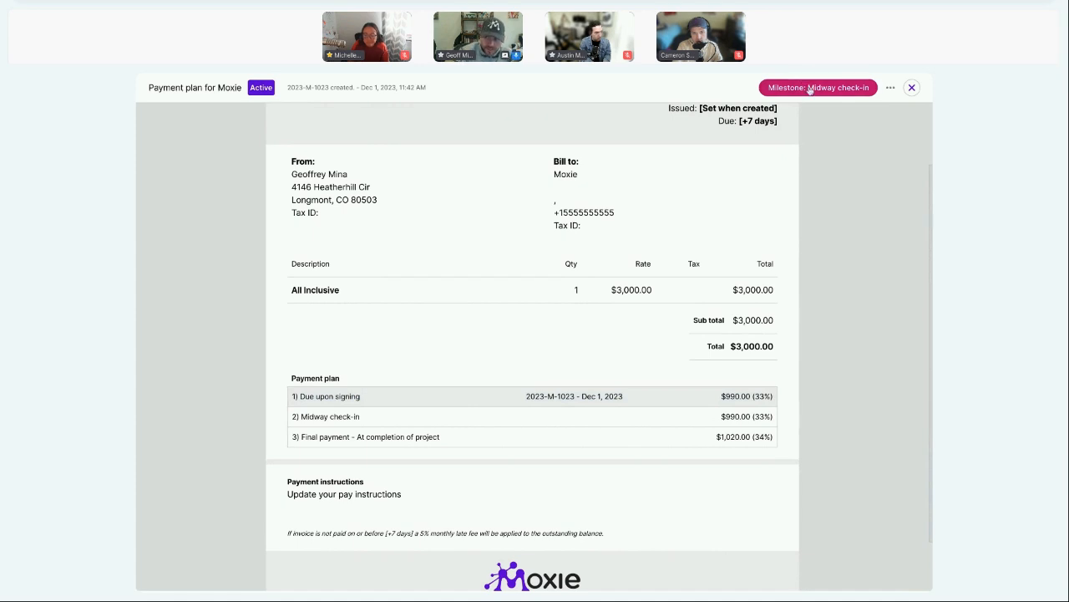
# Step: Mark the "Midway check-in" milestone of the payment plan as complete and dismiss the notification
pyautogui.scroll(1, 840, 162)
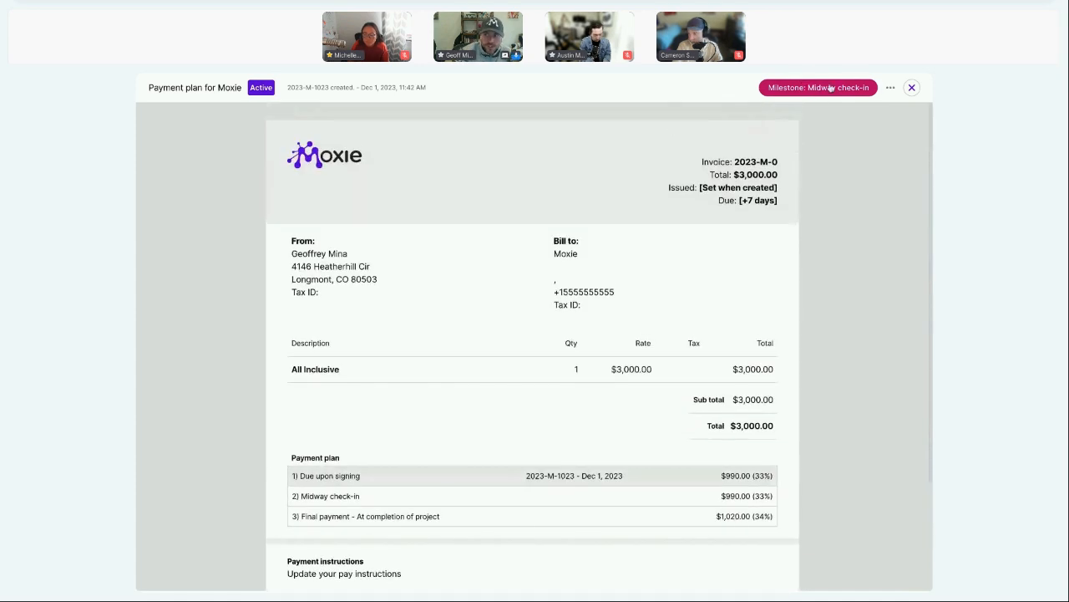
pyautogui.click(828, 88)
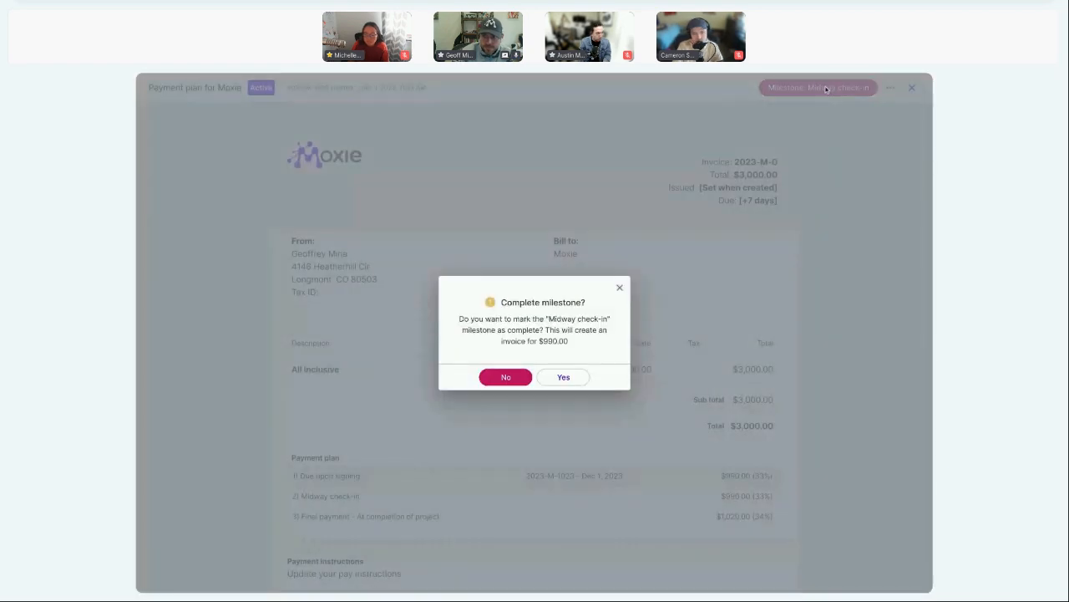
pyautogui.click(566, 378)
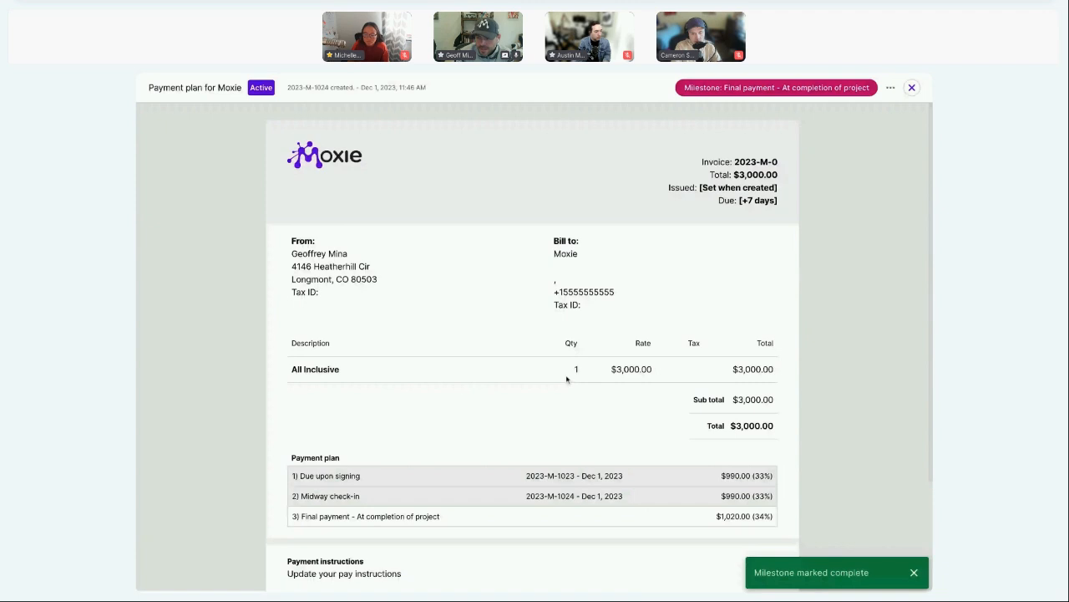
pyautogui.click(914, 572)
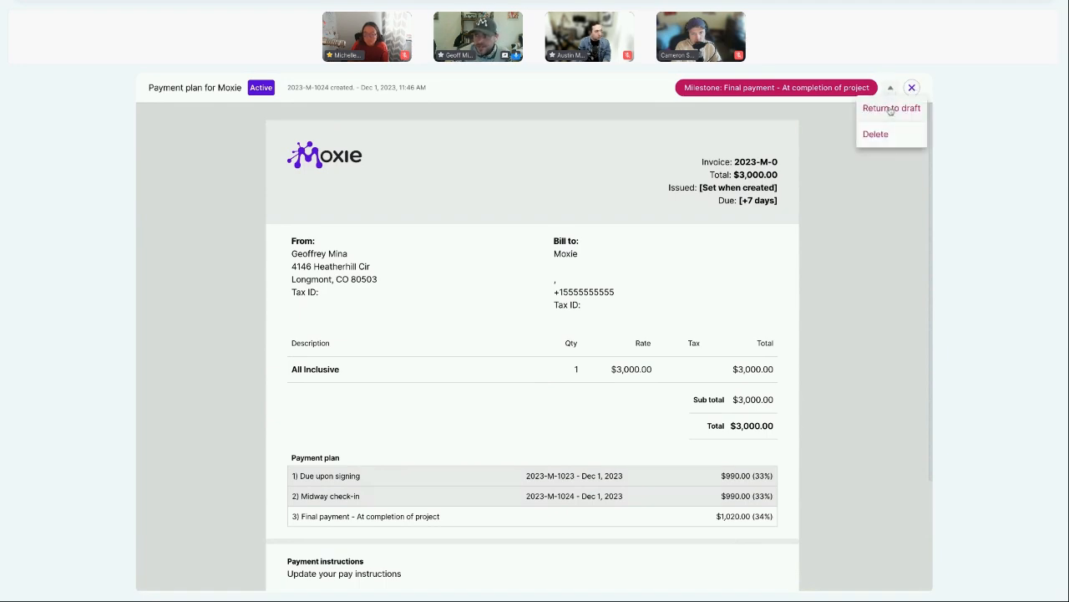
# Step: Return the Moxie payment plan to draft and open its payment event settings to check the "Due upon signing" event
pyautogui.click(233, 115)
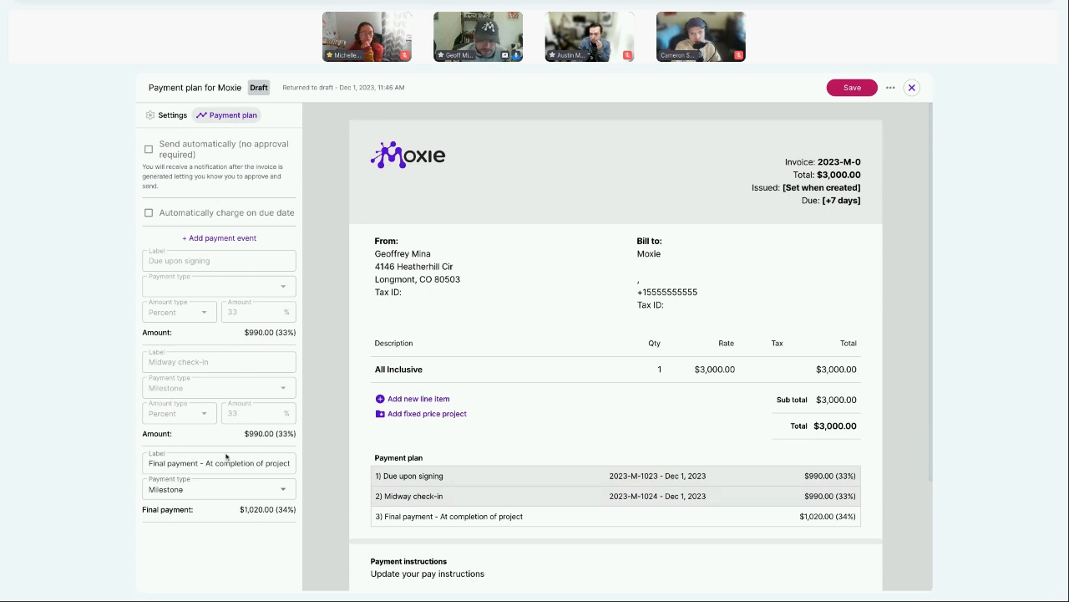
pyautogui.moveTo(164, 261); pyautogui.dragTo(183, 260)
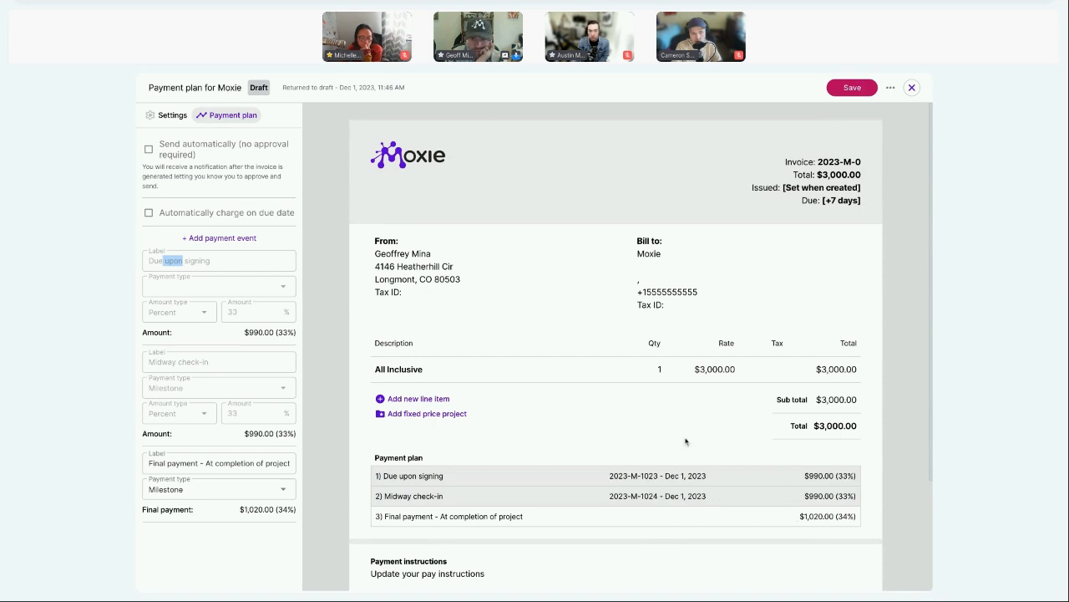
# Step: Activate the Moxie payment plan and return it to draft again
pyautogui.click(890, 87)
pyautogui.click(903, 109)
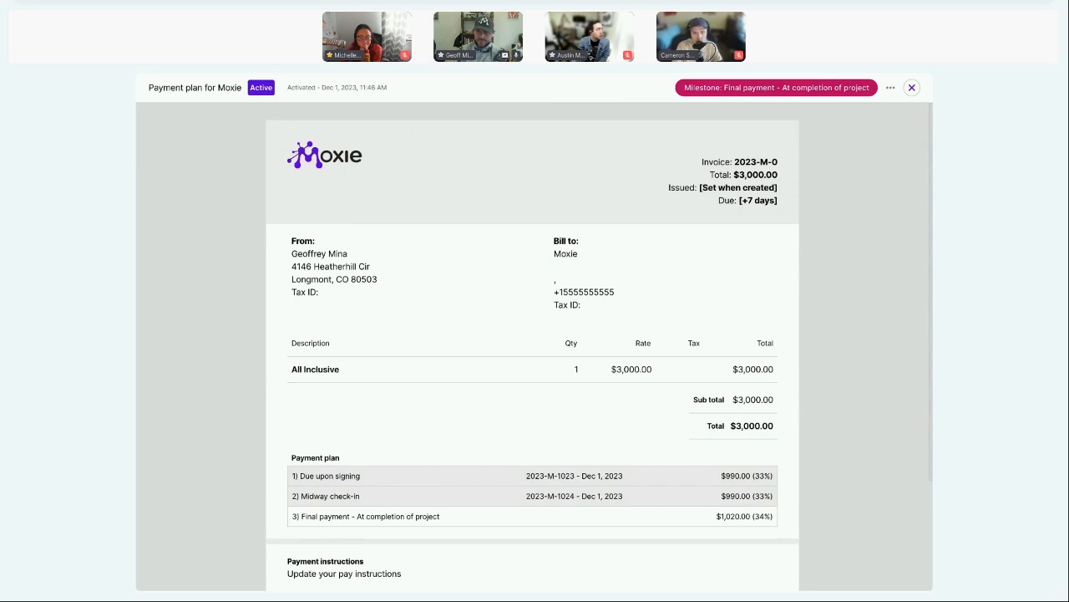
pyautogui.click(890, 88)
pyautogui.click(892, 109)
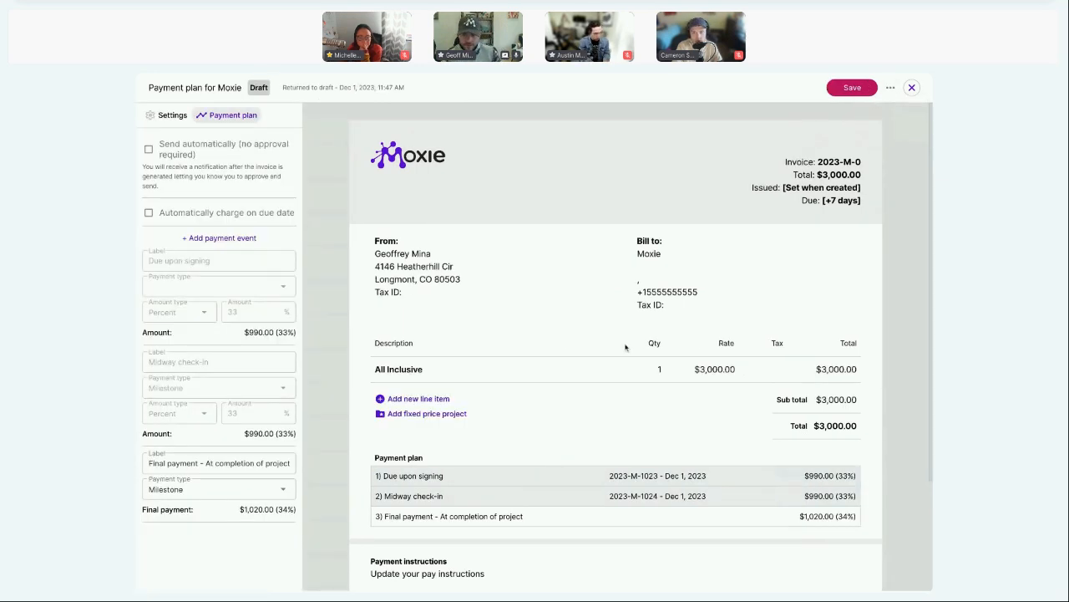
# Step: Add the Computer Build product as a line item to the draft payment plan, open its details and delete it
pyautogui.click(440, 401)
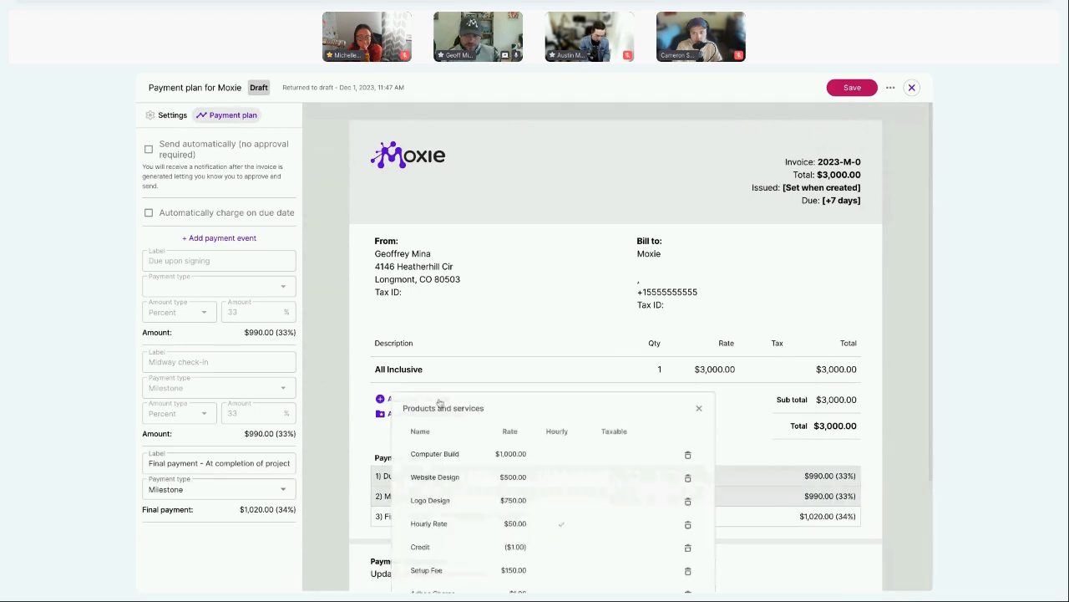
pyautogui.click(440, 466)
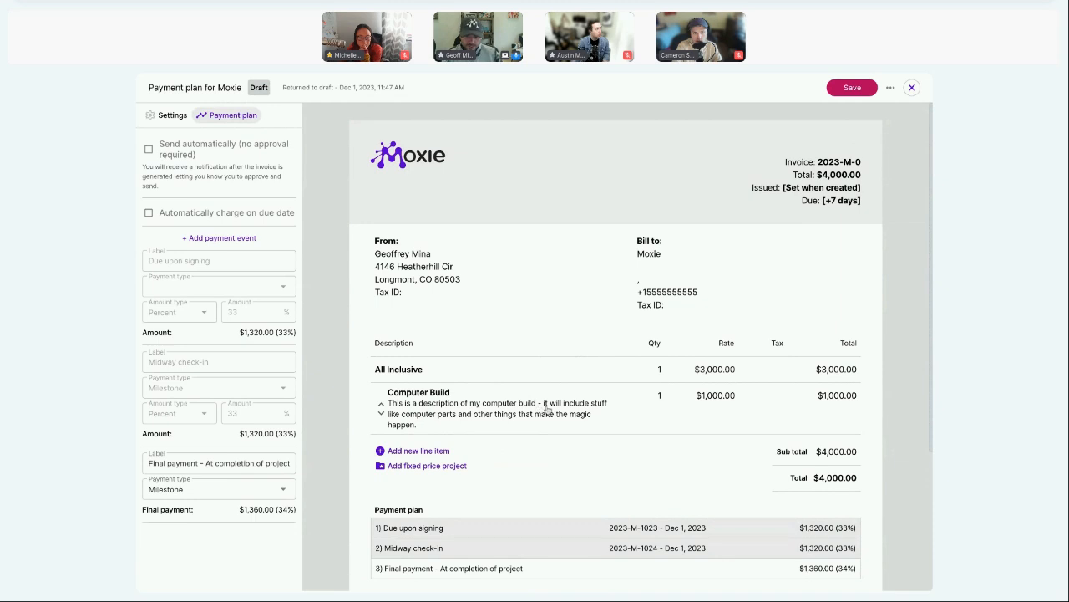
pyautogui.click(479, 406)
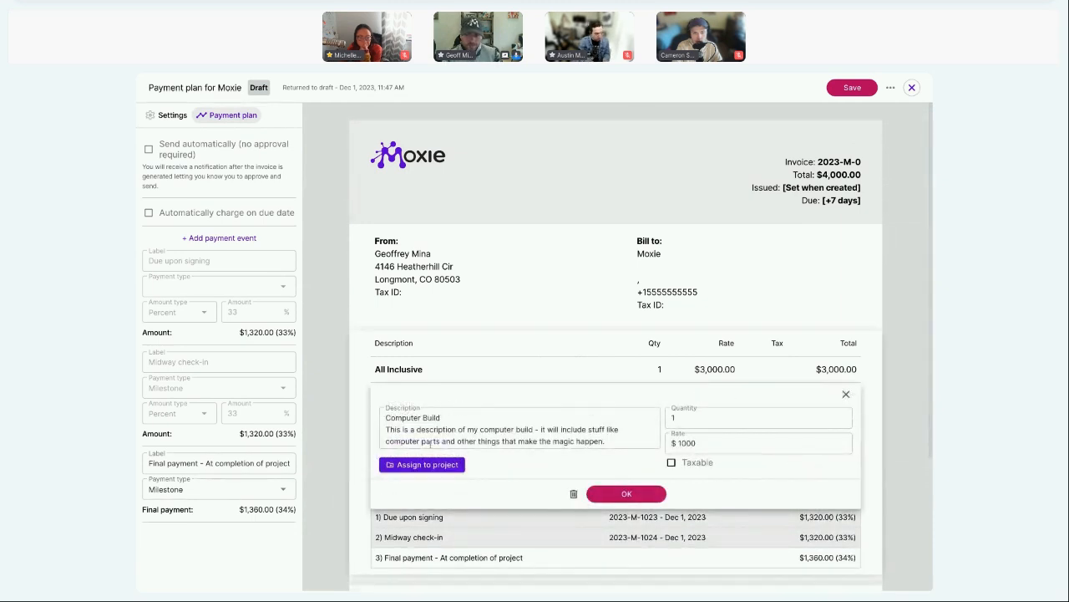
pyautogui.click(573, 493)
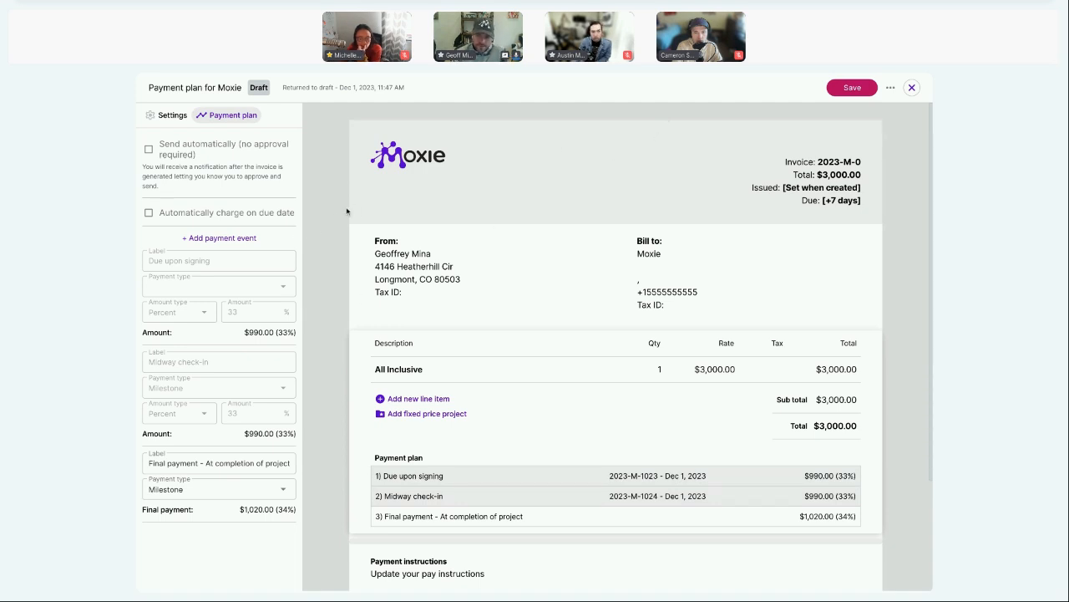
# Step: Close the draft payment plan, reopen it from the client's payment plans, activate it and close it
pyautogui.click(913, 87)
pyautogui.click(815, 265)
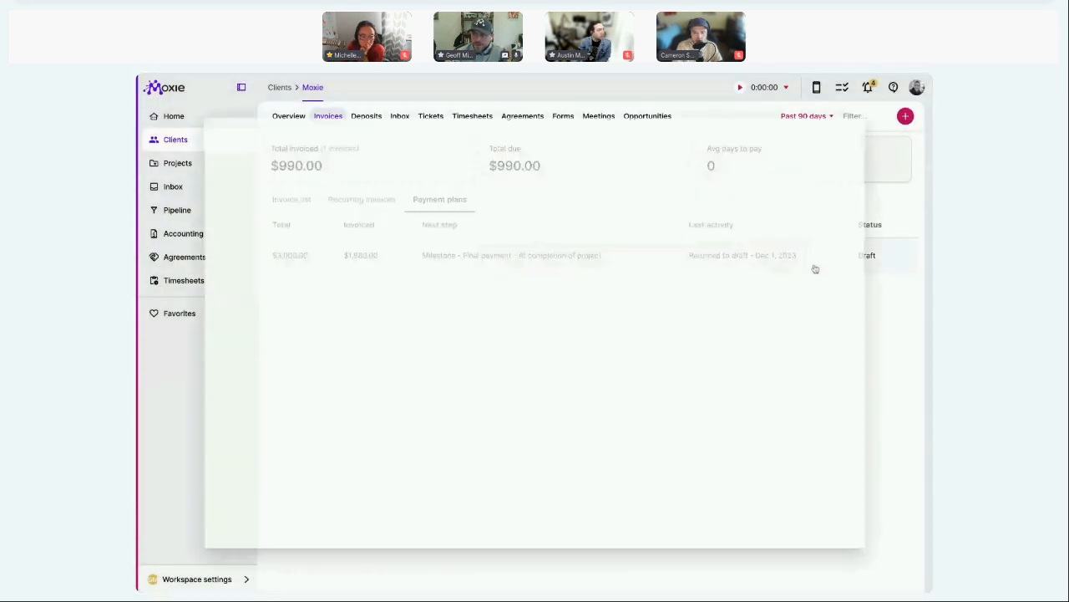
pyautogui.click(891, 88)
pyautogui.click(904, 111)
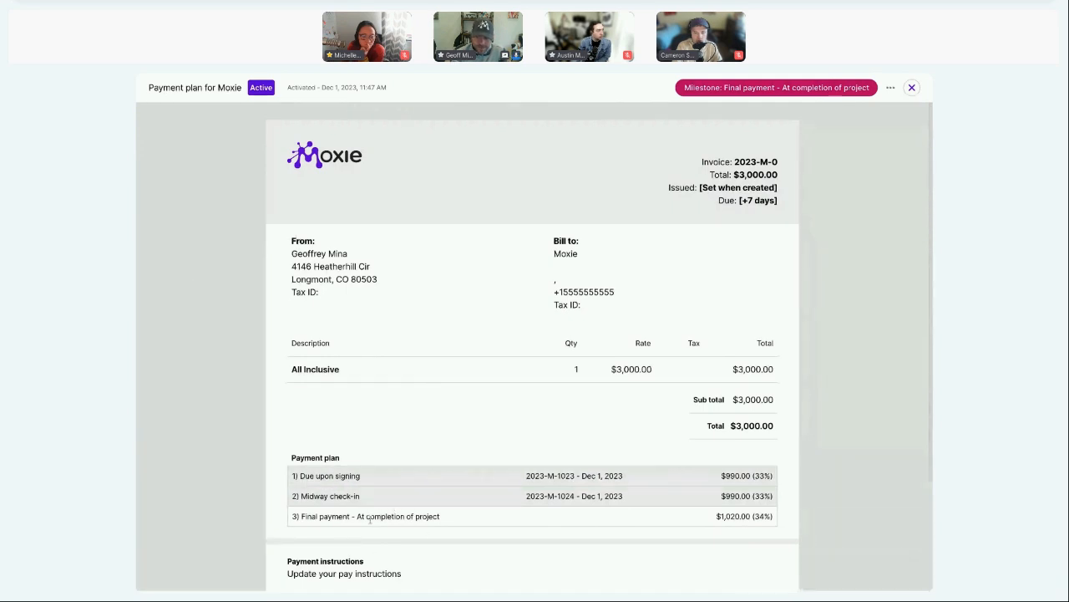
pyautogui.click(912, 88)
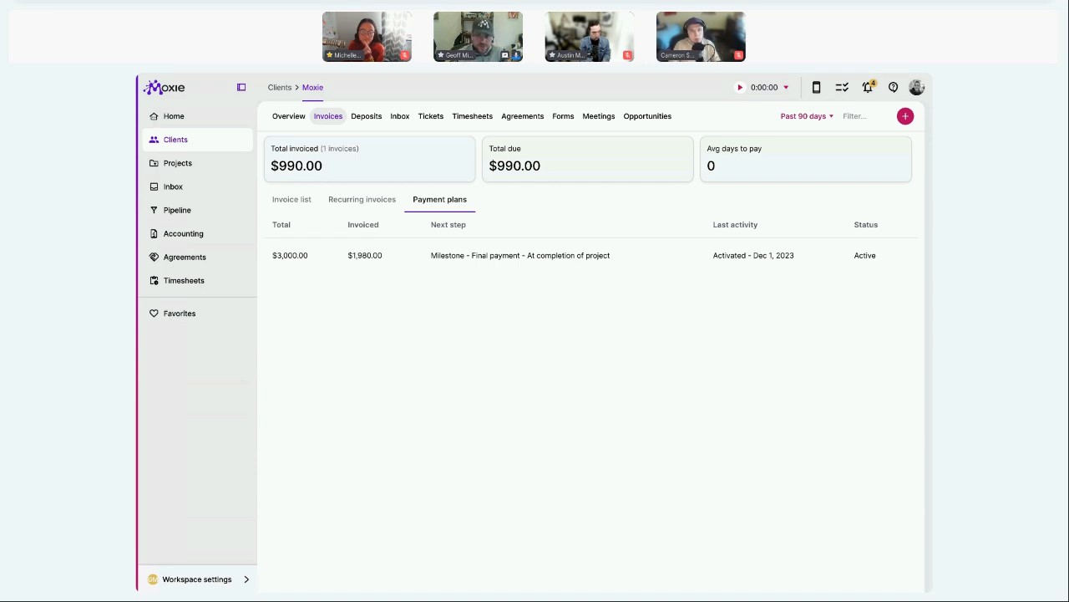
# Step: Reopen the active $3,000.00 payment plan, check its installments and payment instructions, and close it
pyautogui.click(525, 258)
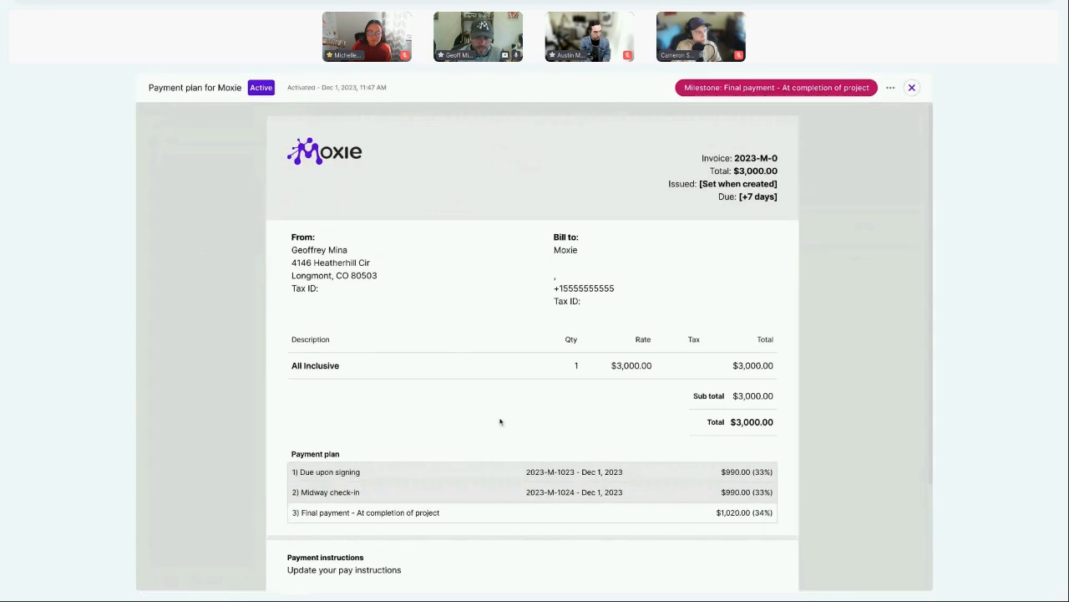
pyautogui.scroll(-3, 502, 422)
pyautogui.moveTo(319, 433); pyautogui.dragTo(410, 436)
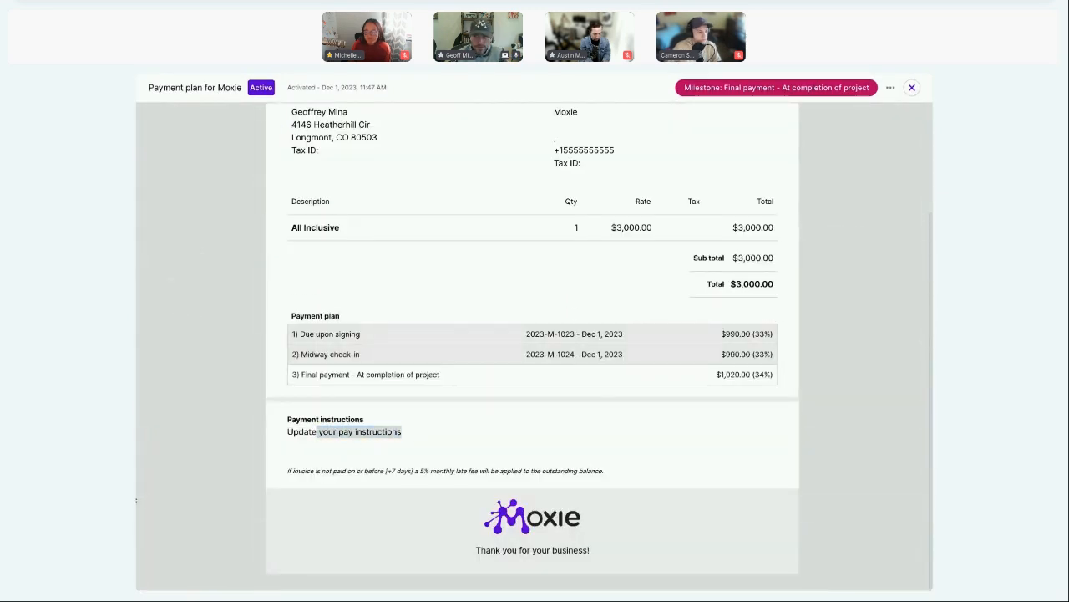
pyautogui.scroll(3, 479, 187)
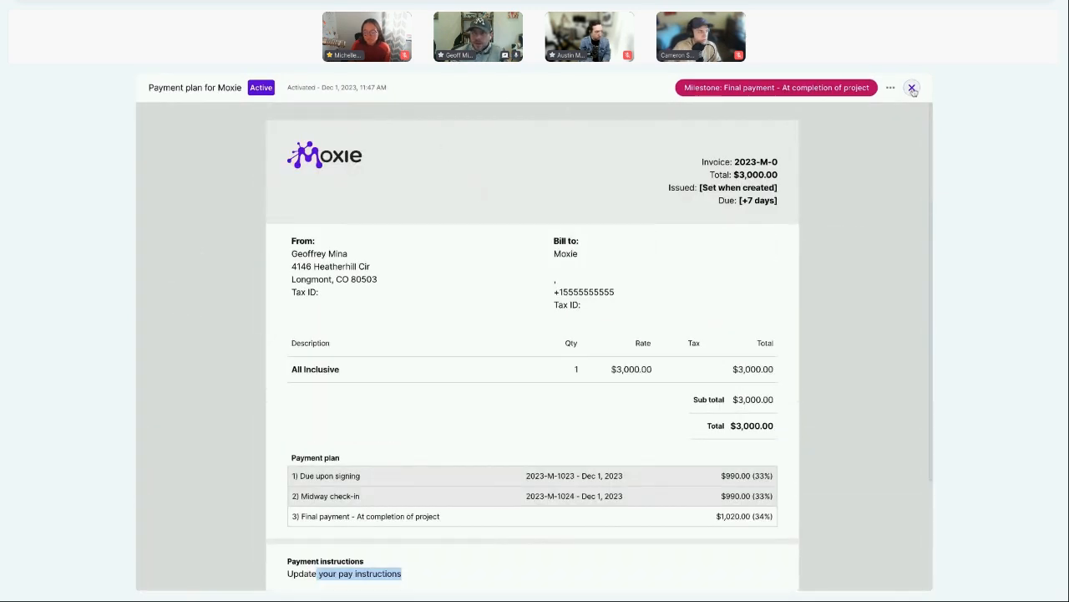
pyautogui.click(912, 87)
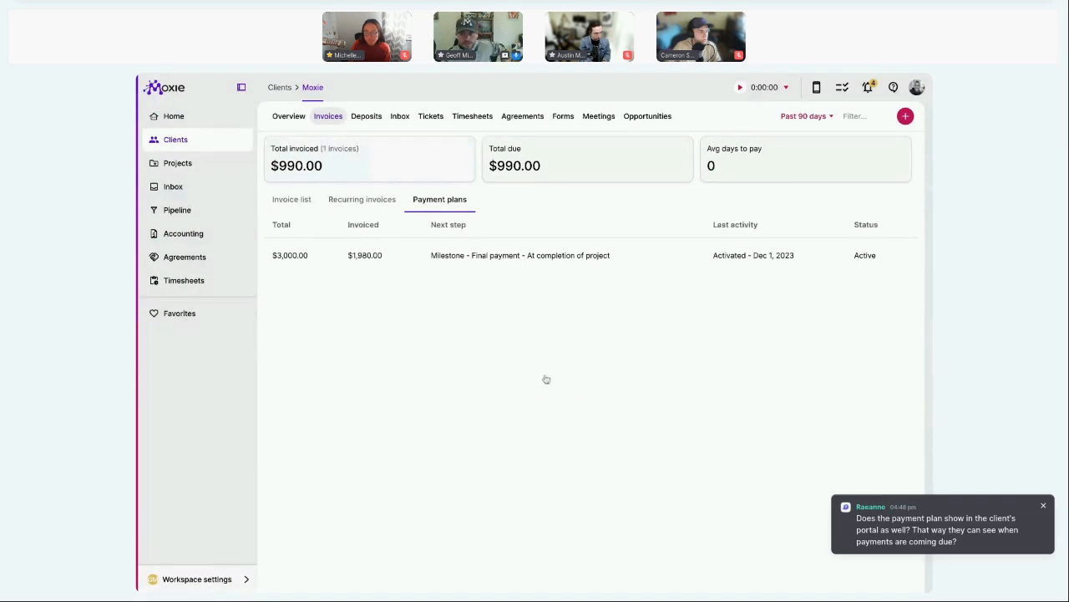
# Step: Create a new payment plan for the client and add the Computer Build product as its line item
pyautogui.click(906, 116)
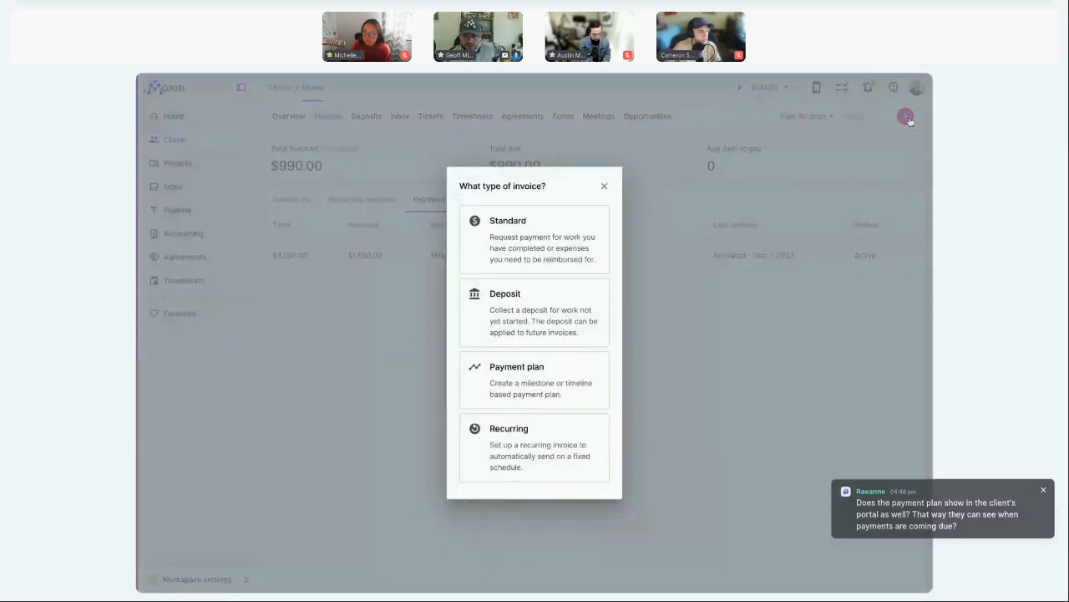
pyautogui.click(604, 187)
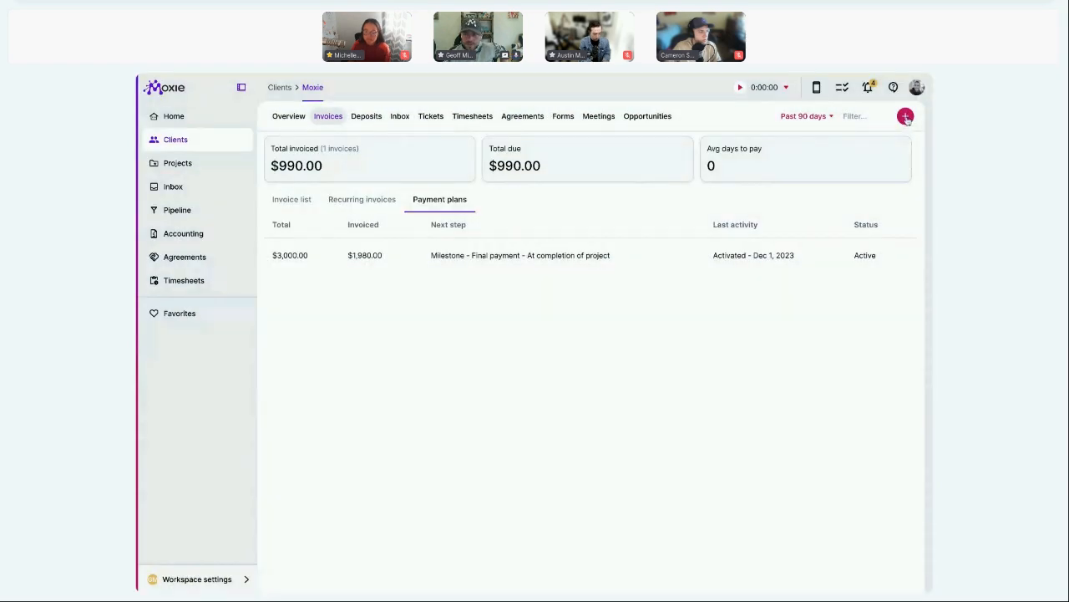
pyautogui.click(905, 117)
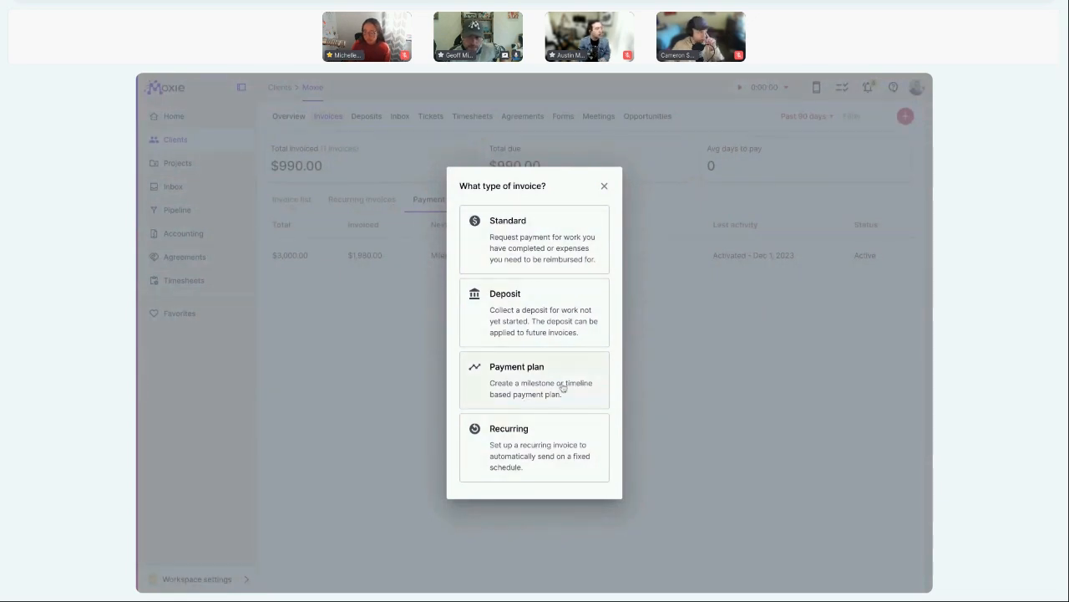
pyautogui.click(533, 402)
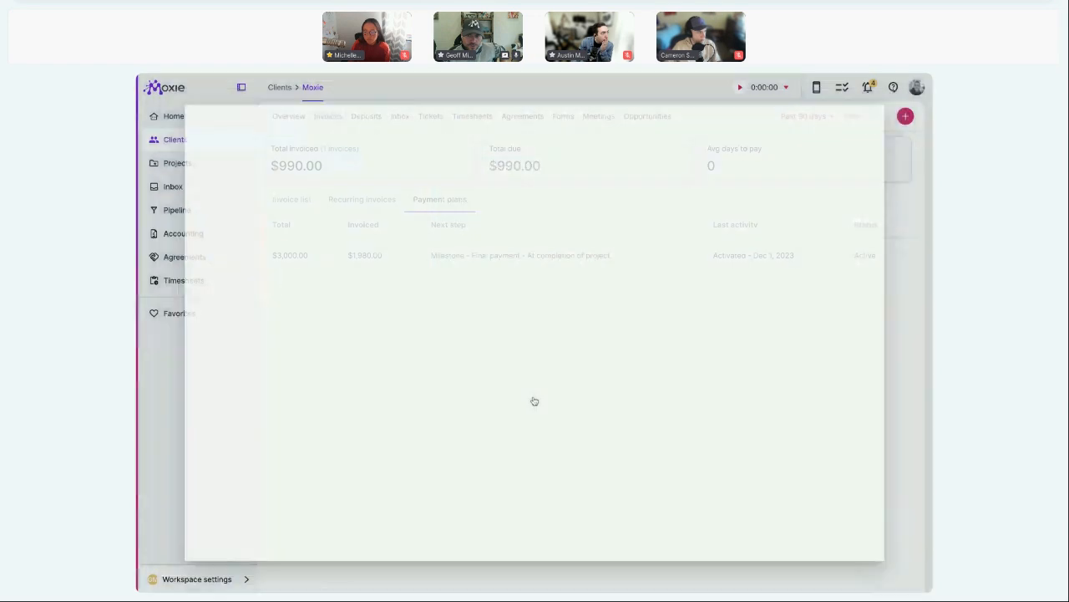
pyautogui.scroll(-2, 533, 352)
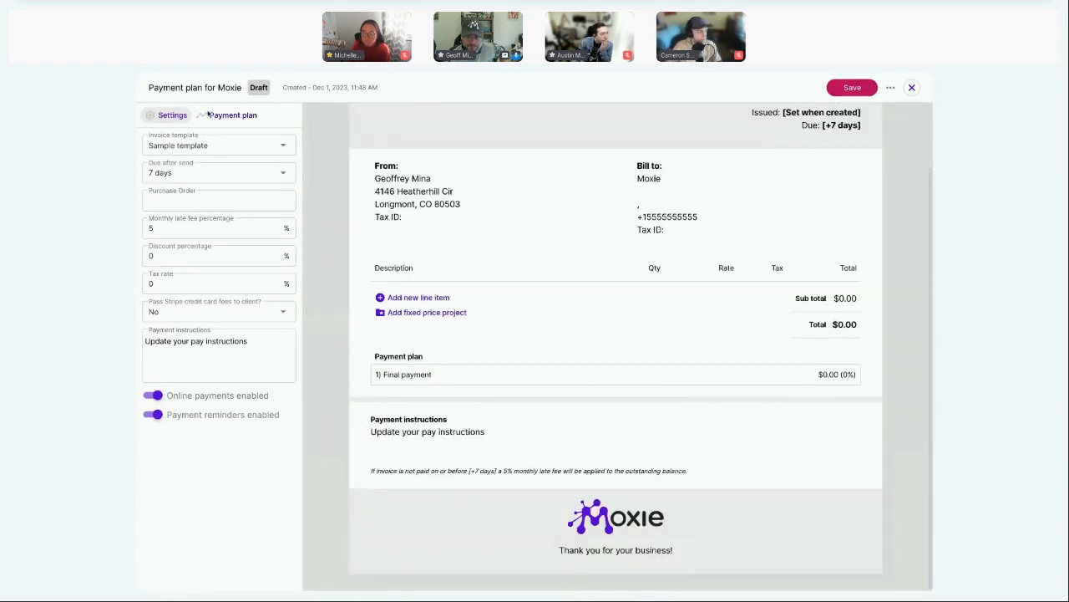
pyautogui.click(233, 117)
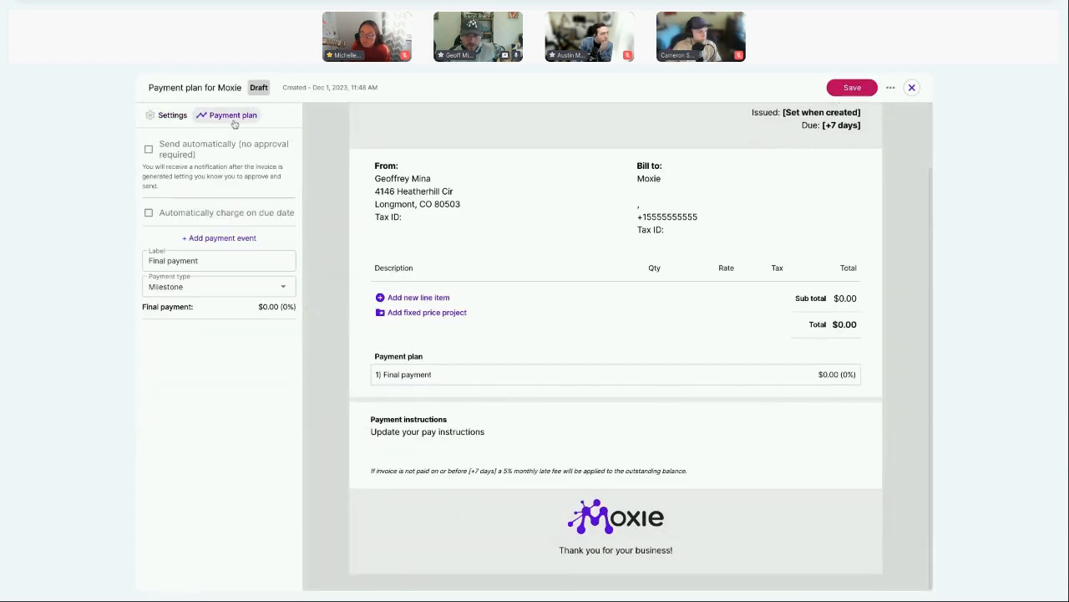
pyautogui.click(438, 299)
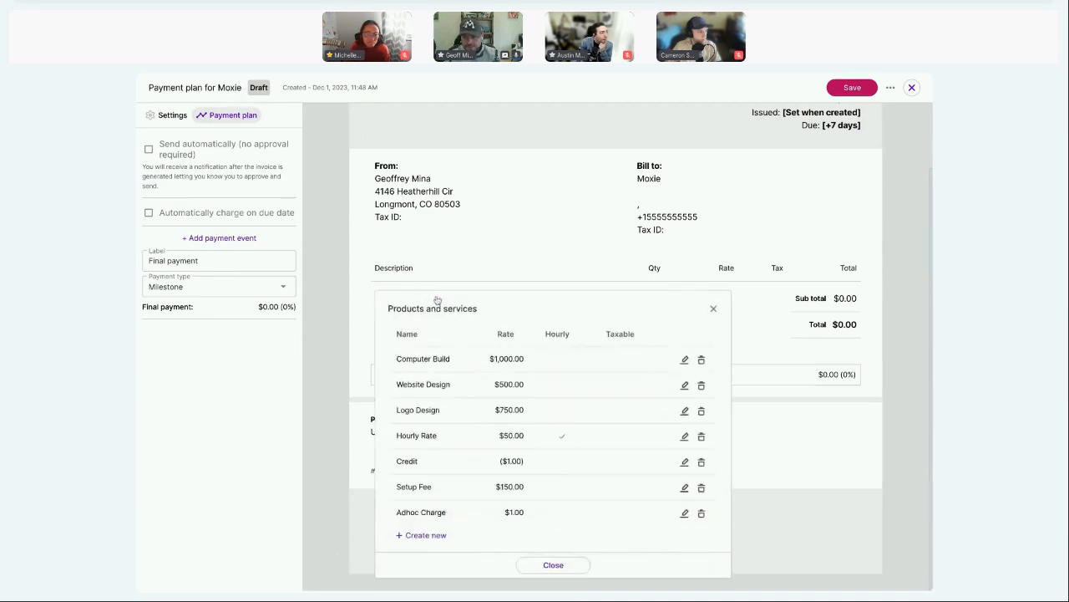
pyautogui.click(451, 366)
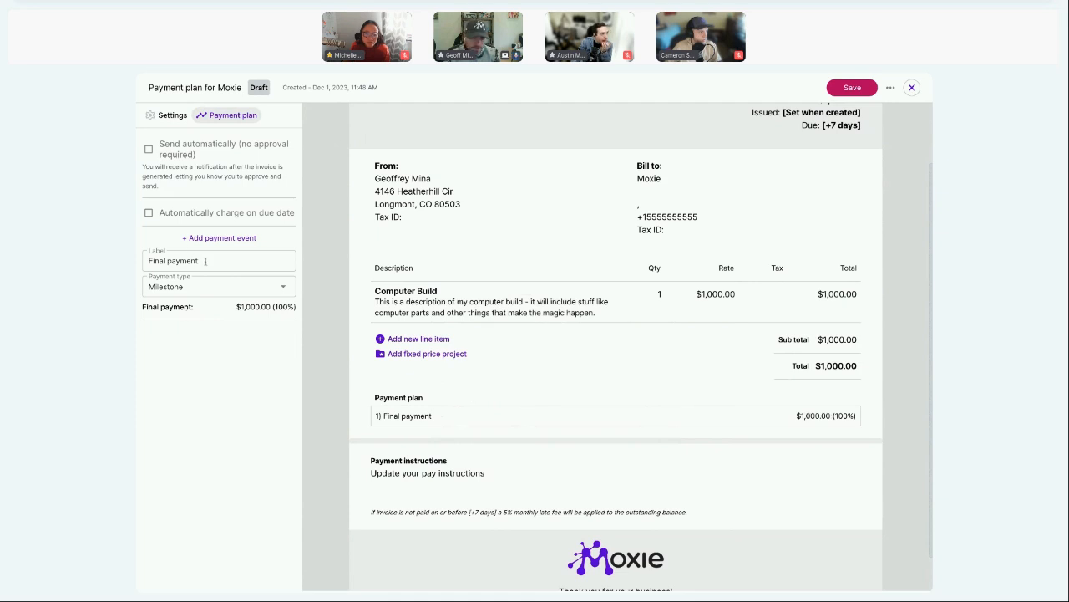
# Step: Add a payment event labelled "Now" ahead of the final payment, leaving its payment type as Milestone
pyautogui.click(215, 238)
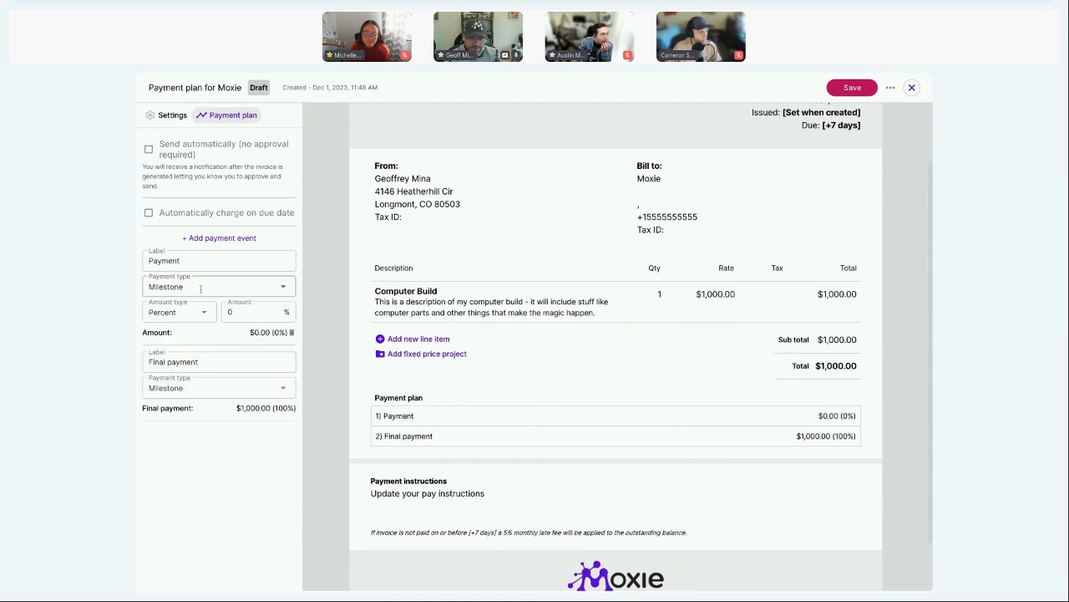
pyautogui.click(201, 288)
pyautogui.click(305, 272)
pyautogui.click(203, 260)
pyautogui.doubleClick(203, 260)
pyautogui.write('Now')
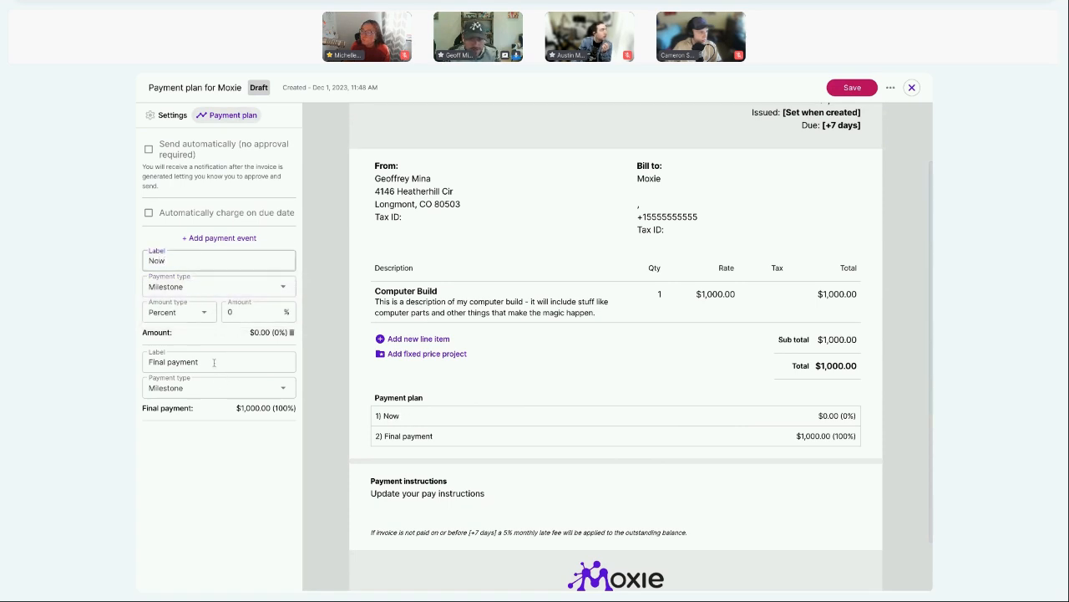
# Step: Make the final payment date-based for 12/15/2023 and set the "Now" payment to 50 percent
pyautogui.click(209, 387)
pyautogui.click(213, 411)
pyautogui.click(250, 389)
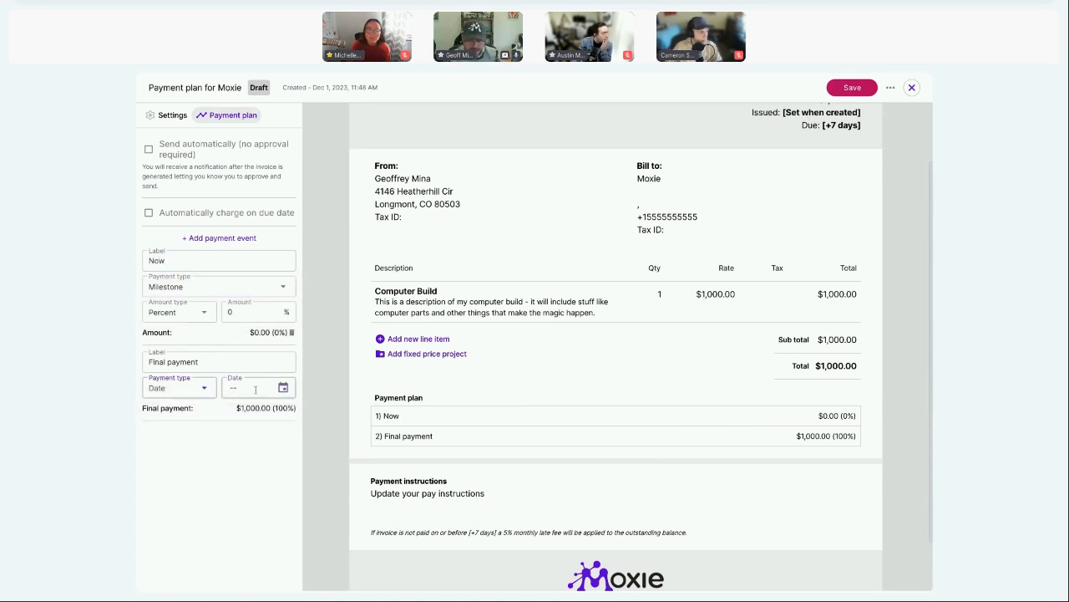
pyautogui.click(318, 489)
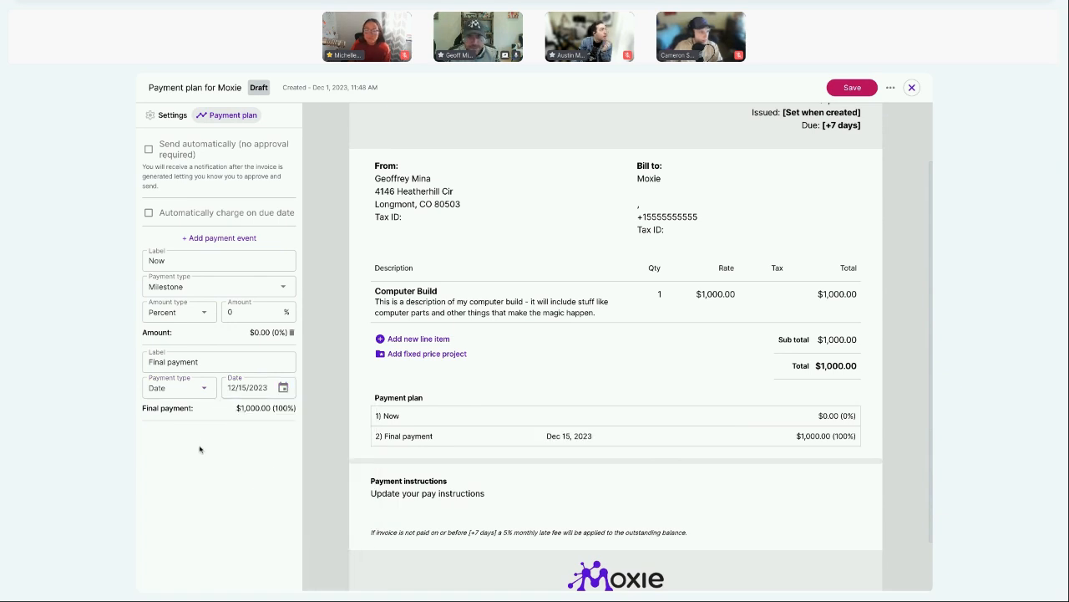
pyautogui.click(254, 312)
pyautogui.write('50')
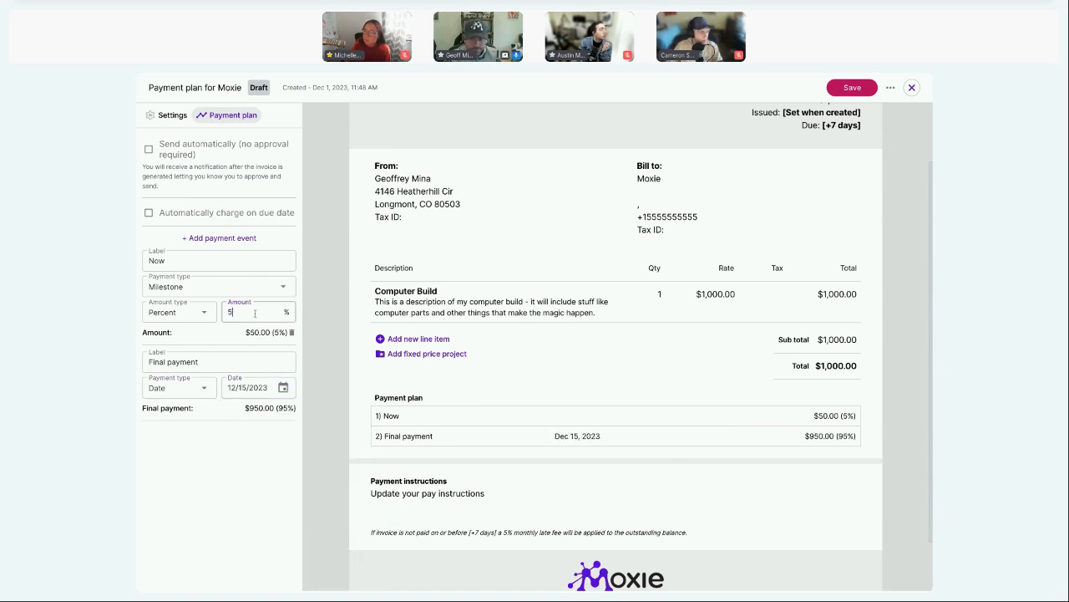
# Step: Save the new Computer Build payment plan and activate it
pyautogui.click(851, 87)
pyautogui.click(891, 86)
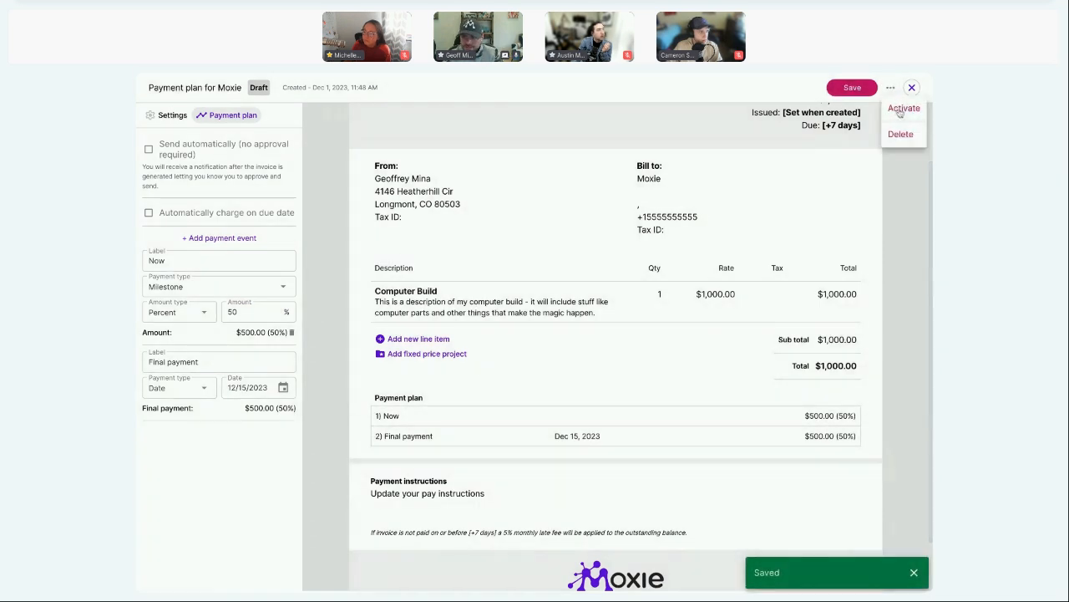
pyautogui.click(899, 106)
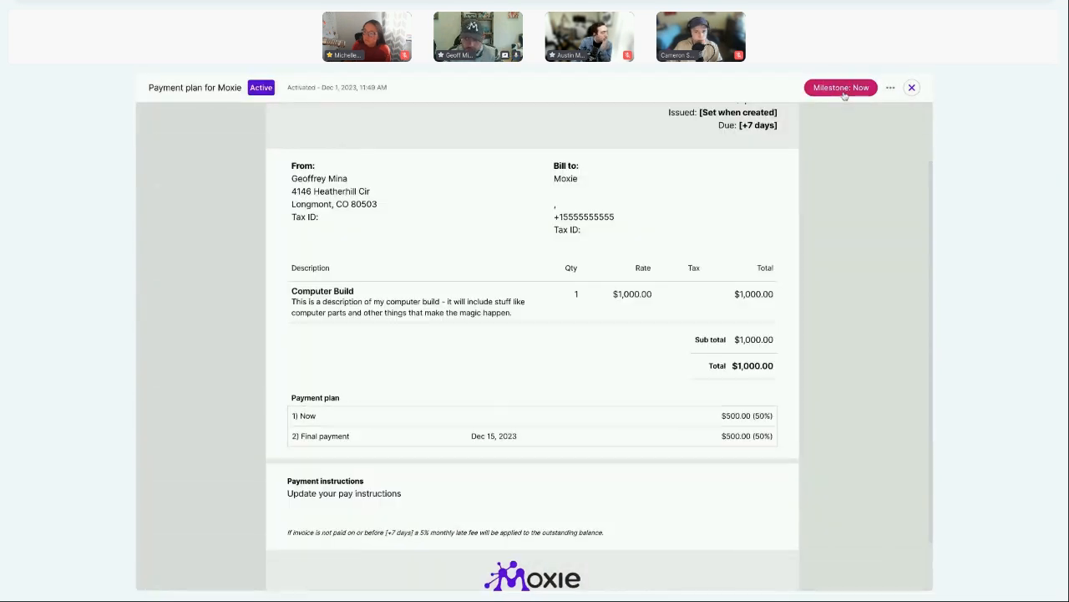
# Step: Mark the "Now" milestone as complete to generate its invoice, and close the payment plan
pyautogui.click(844, 93)
pyautogui.click(562, 375)
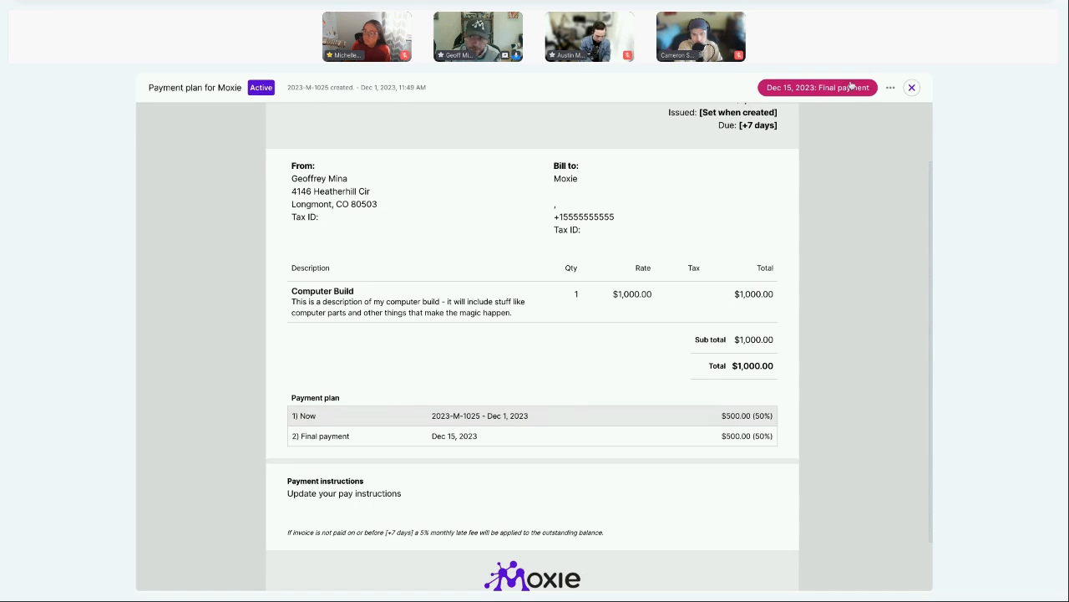
pyautogui.click(912, 87)
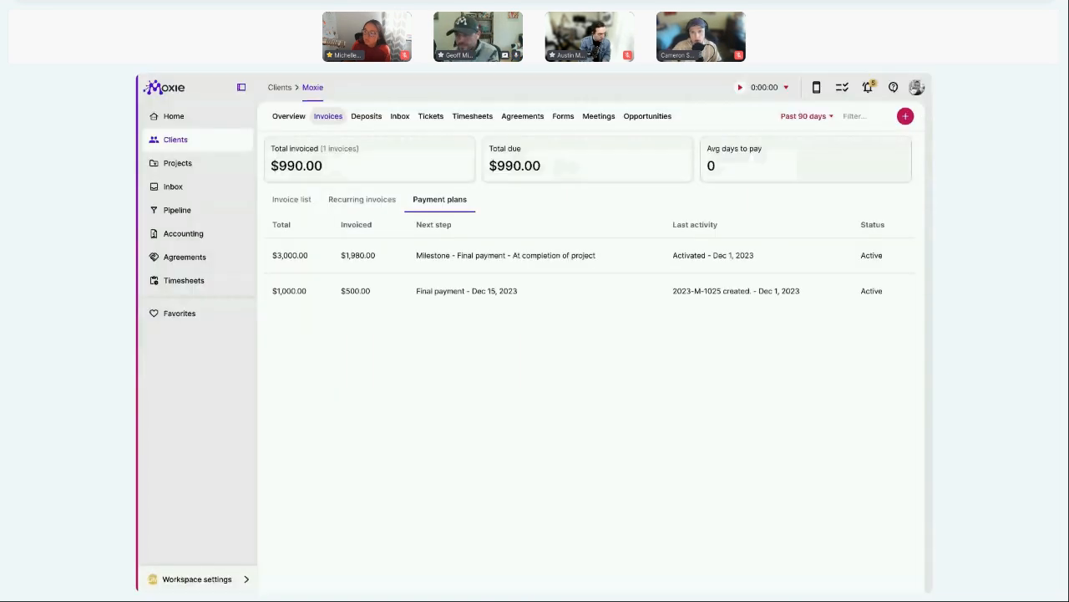
# Step: Open the client's signed Design Services agreement, read through its legal terms down to the signatures, and close it
pyautogui.click(523, 116)
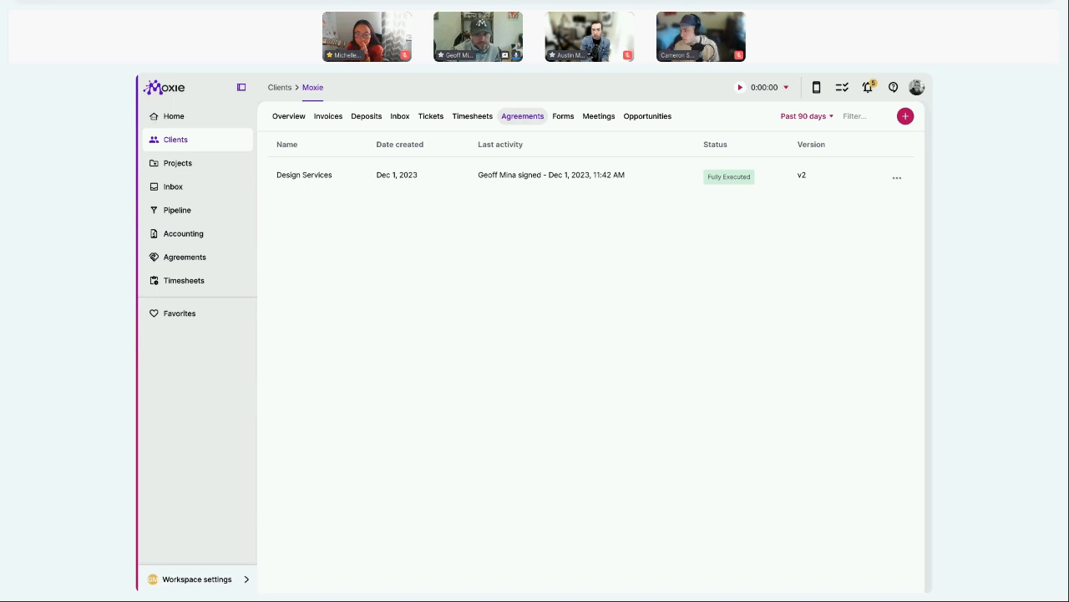
pyautogui.moveTo(136, 486); pyautogui.dragTo(166, 493)
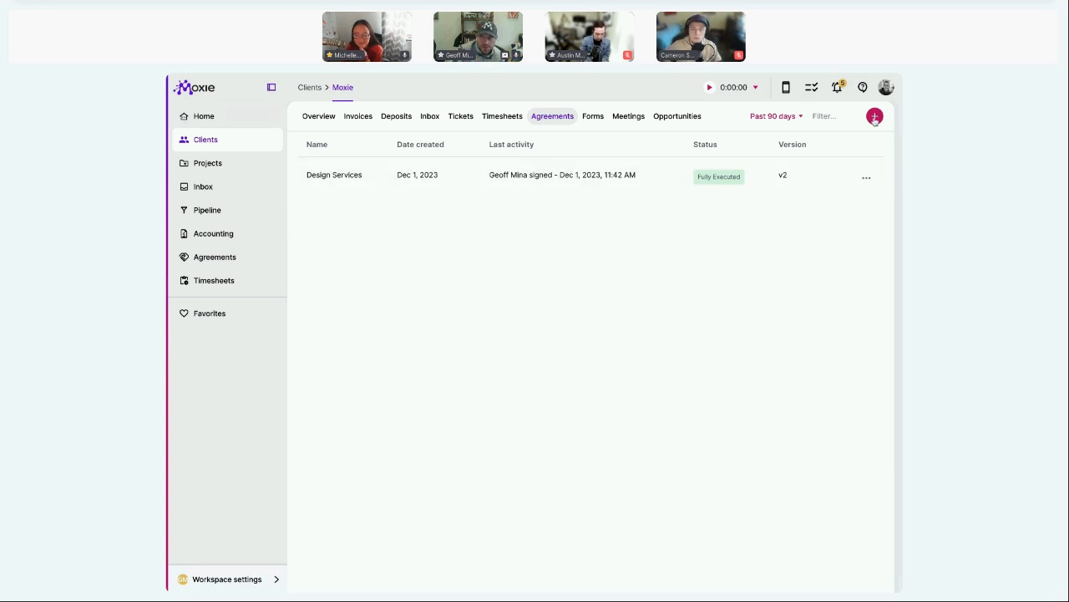
pyautogui.click(617, 178)
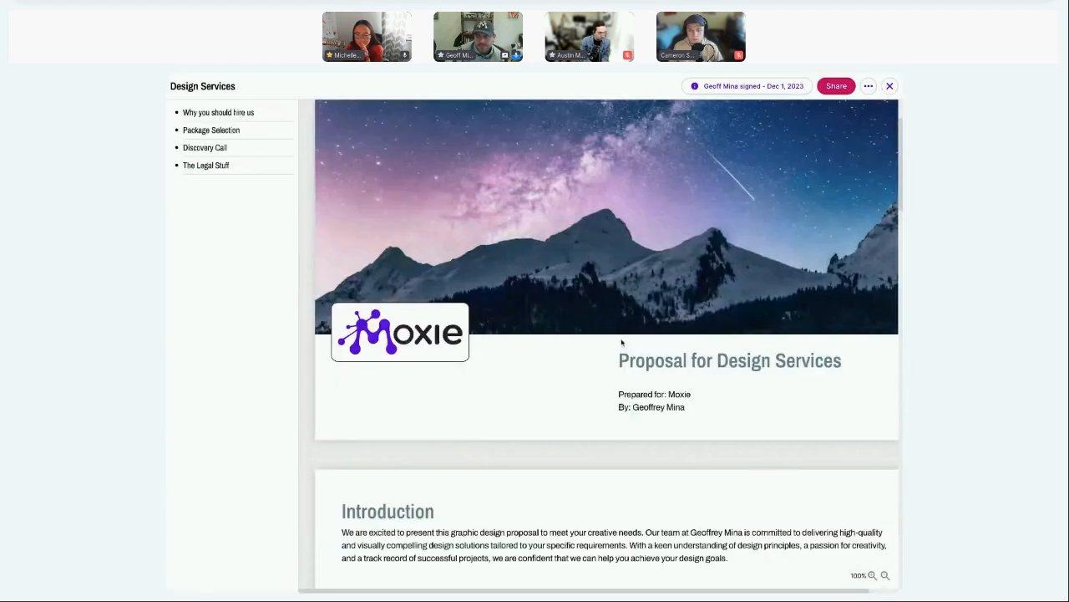
pyautogui.scroll(-20, 621, 341)
pyautogui.scroll(-5, 636, 339)
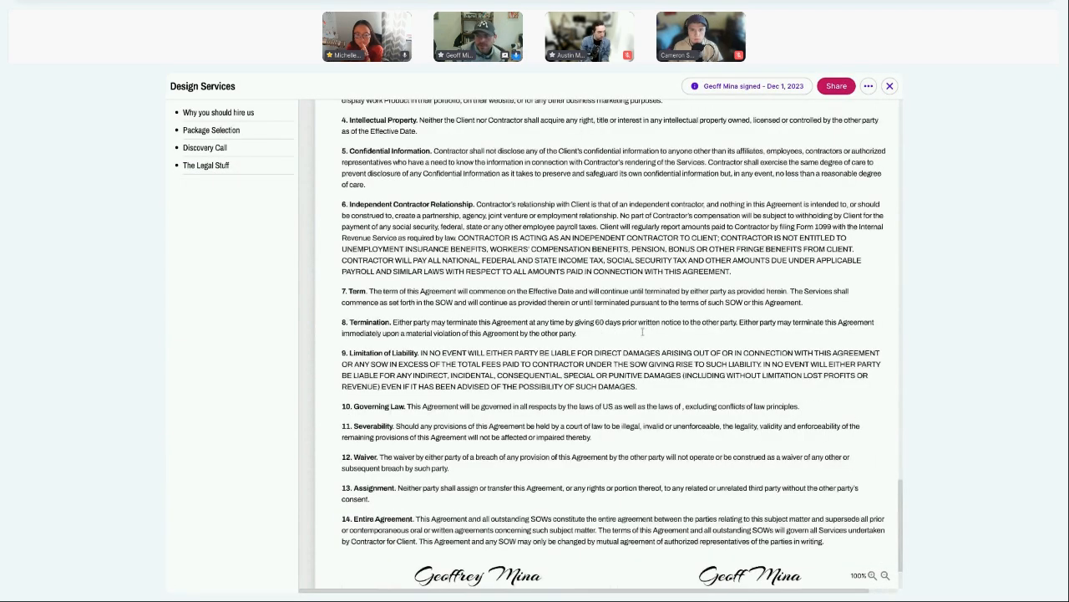
pyautogui.scroll(20, 636, 340)
pyautogui.click(891, 86)
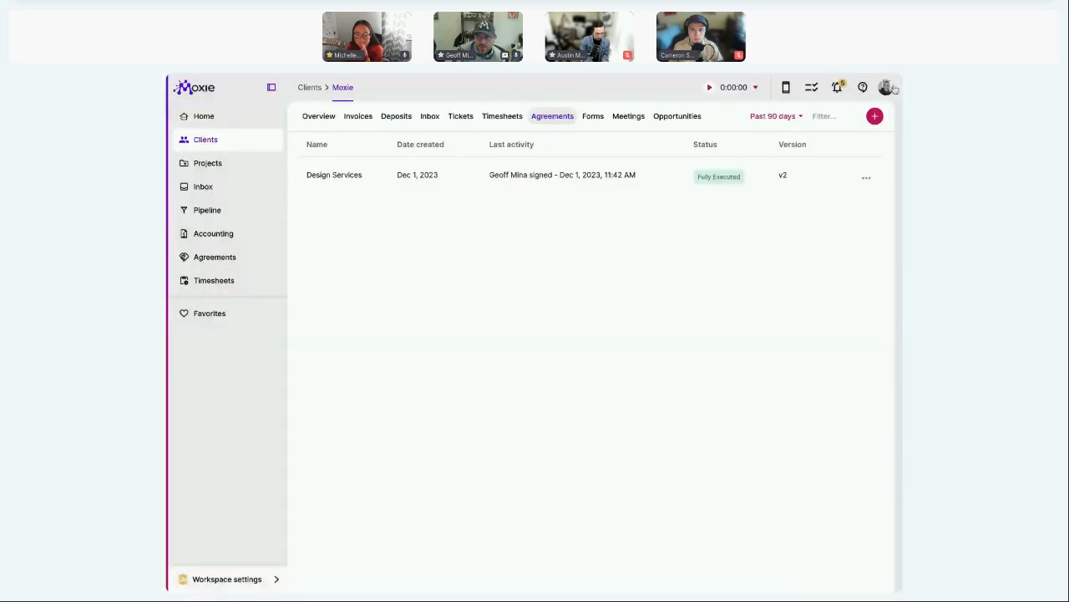
# Step: Create a new blank agreement for the client and close its editor, leaving it as a draft
pyautogui.click(875, 116)
pyautogui.click(551, 264)
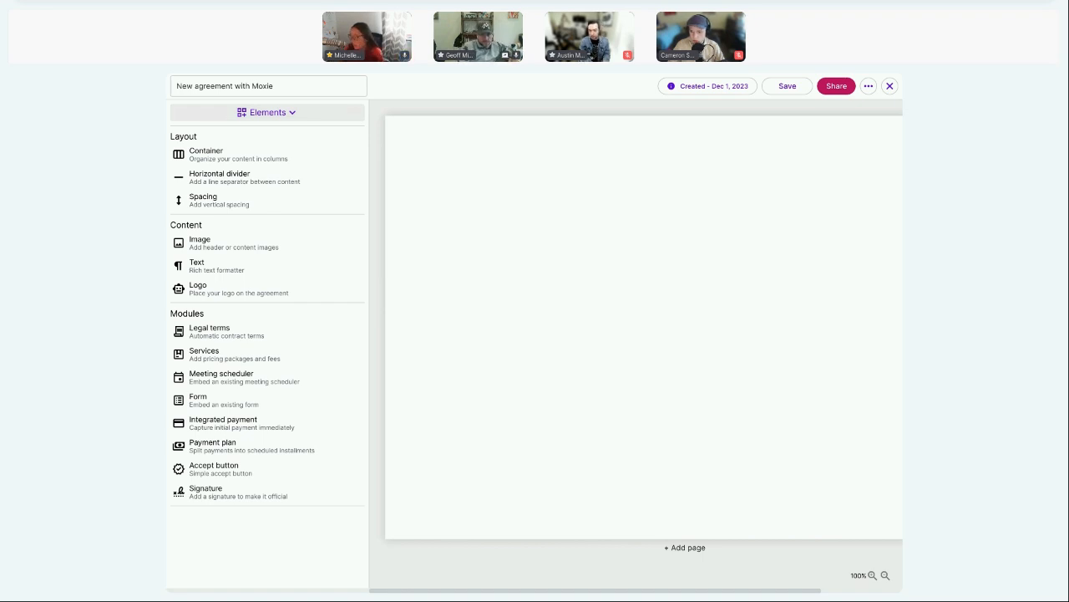
pyautogui.click(890, 85)
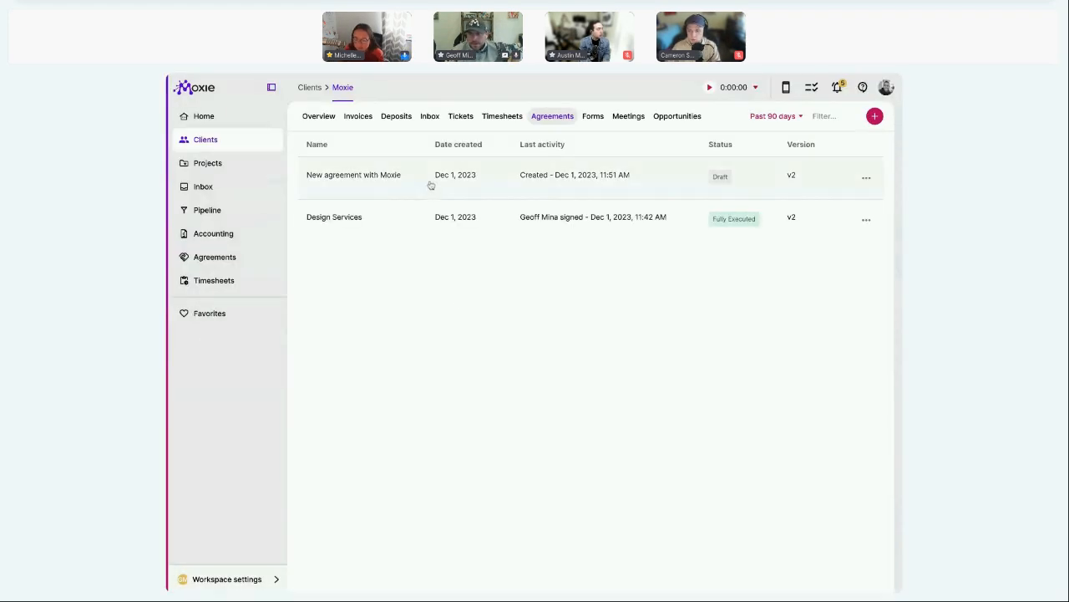
# Step: Open the signed Design Services agreement, examine its package selection and payment schedule, and close it
pyautogui.click(442, 231)
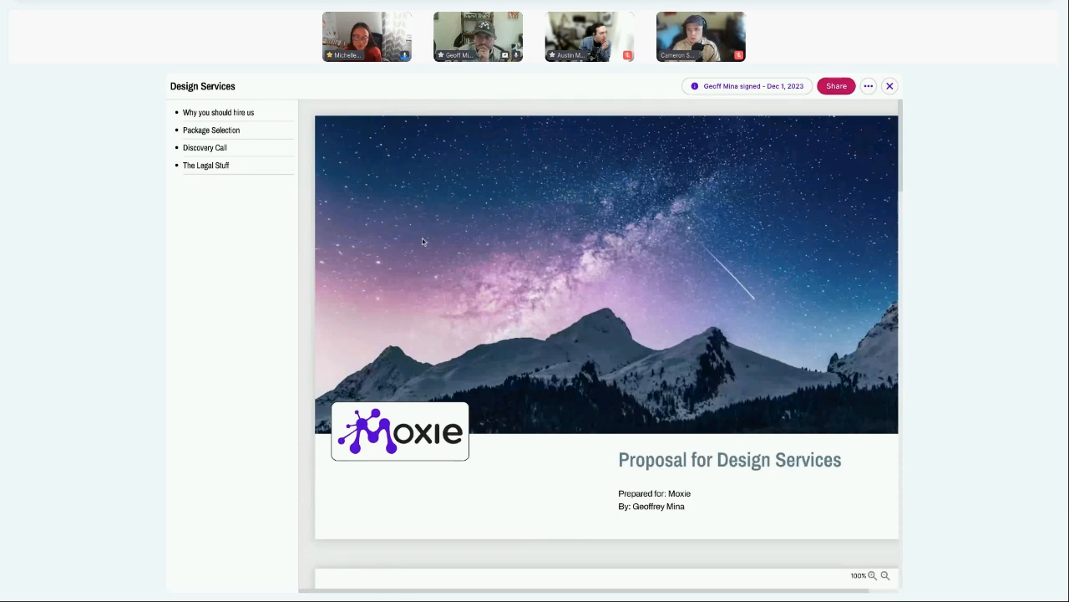
pyautogui.scroll(-10, 701, 286)
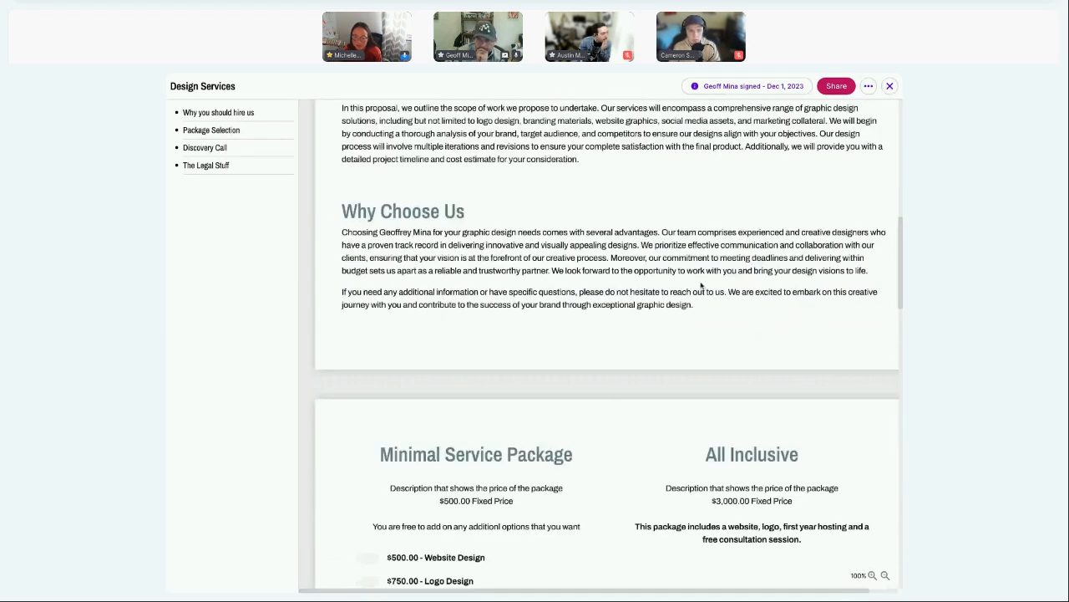
pyautogui.scroll(-3, 701, 286)
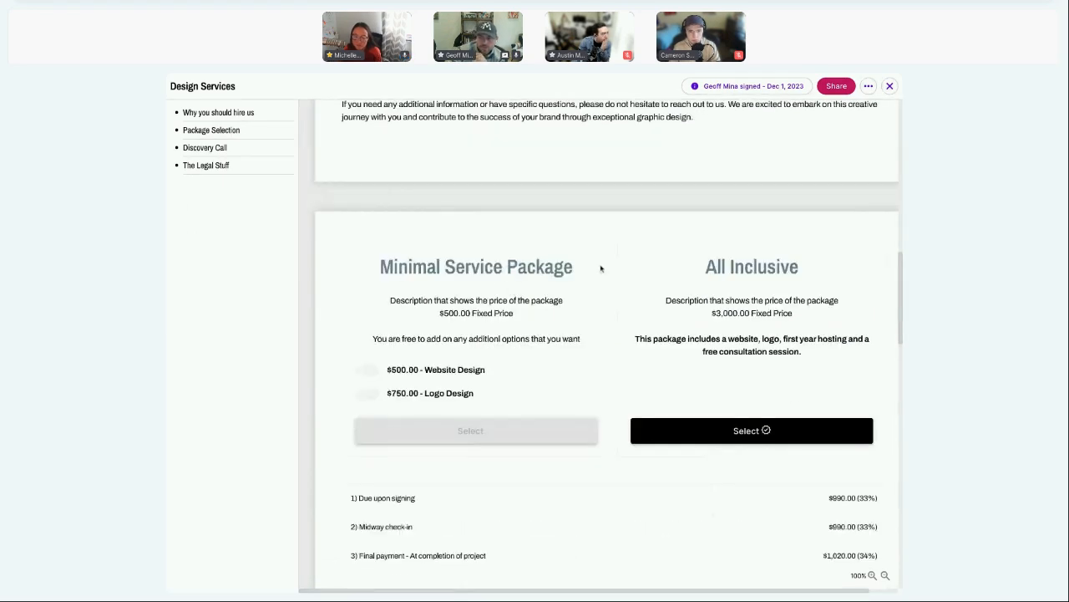
pyautogui.scroll(-1, 585, 267)
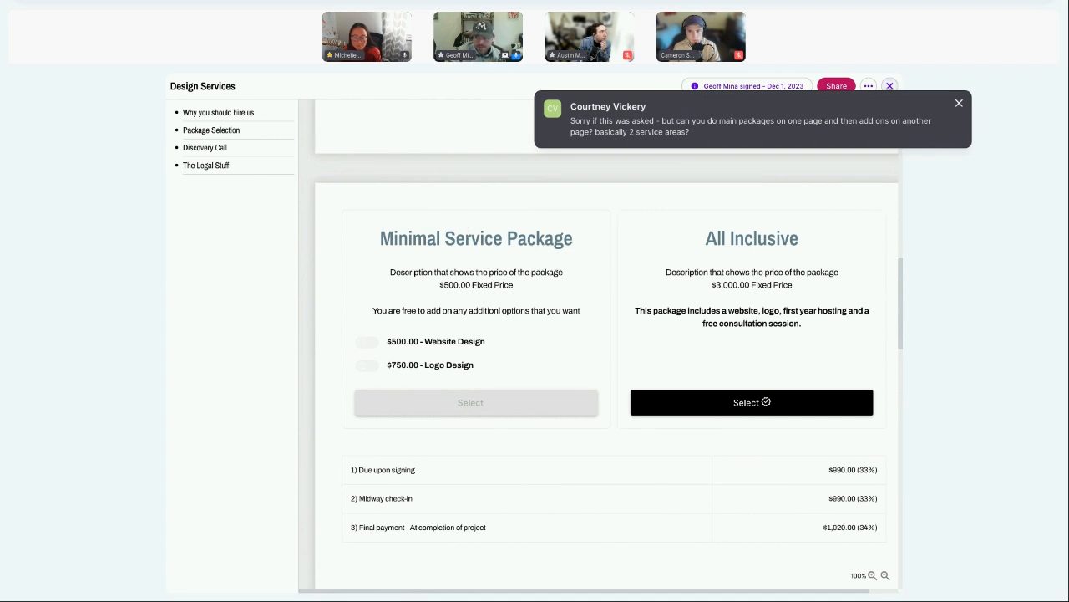
pyautogui.click(890, 87)
# Step: Open the draft "New agreement with Moxie" and add a services block with Required set to No
pyautogui.click(678, 175)
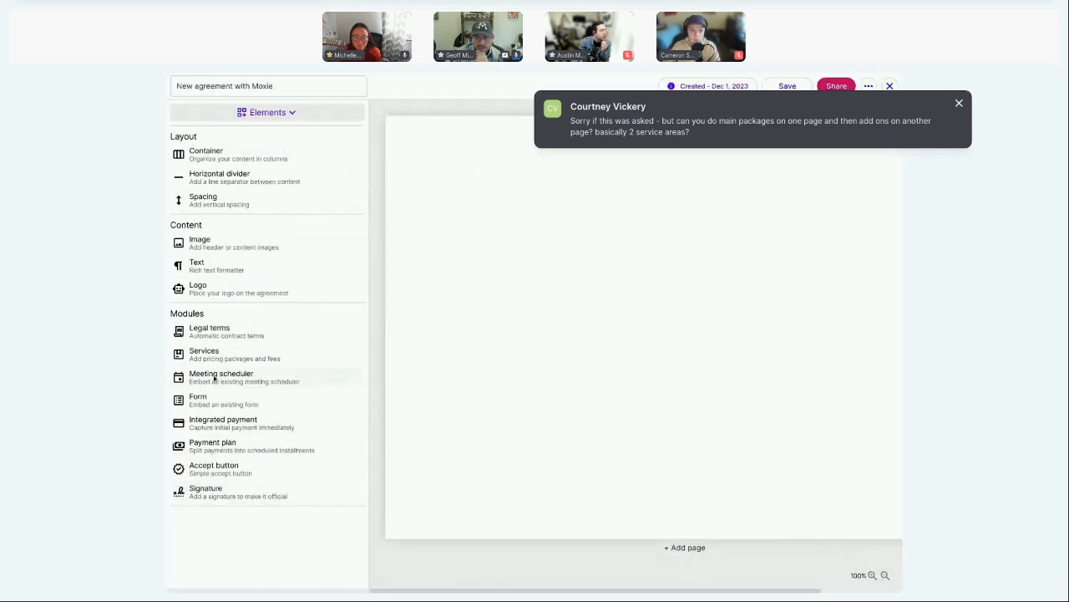
pyautogui.moveTo(209, 354); pyautogui.dragTo(620, 232)
pyautogui.click(593, 180)
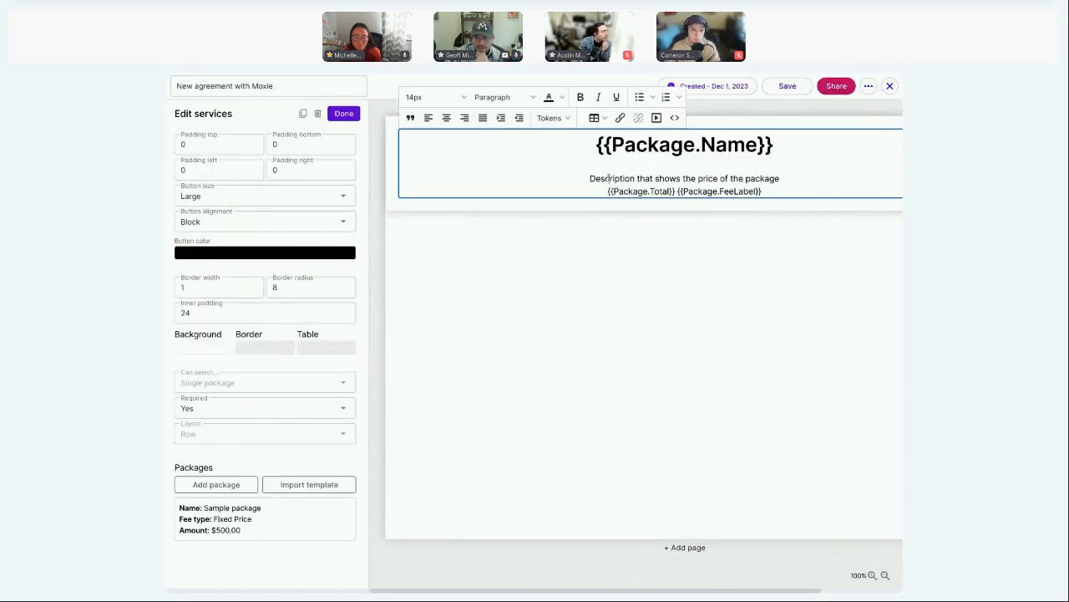
pyautogui.click(239, 409)
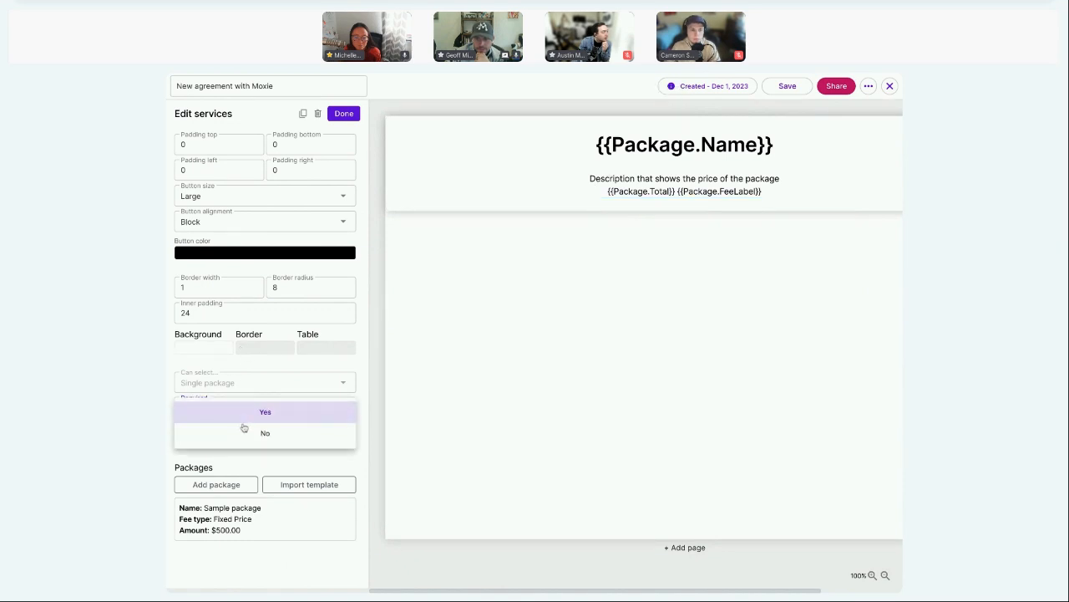
pyautogui.click(242, 432)
pyautogui.click(659, 479)
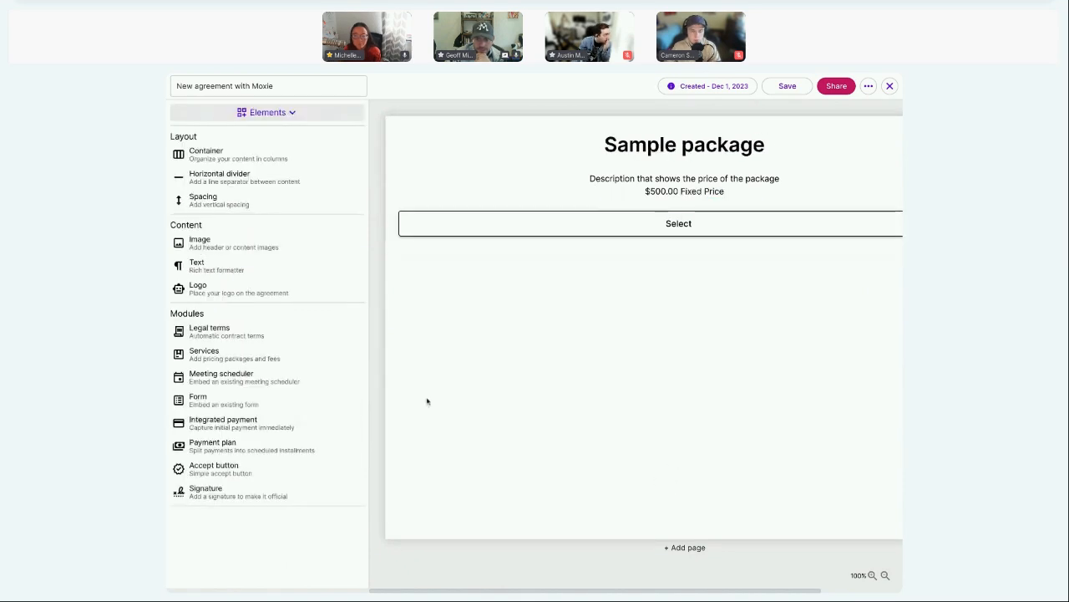
# Step: Add a second services block below the first one and make it optional by setting Required to No
pyautogui.click(201, 358)
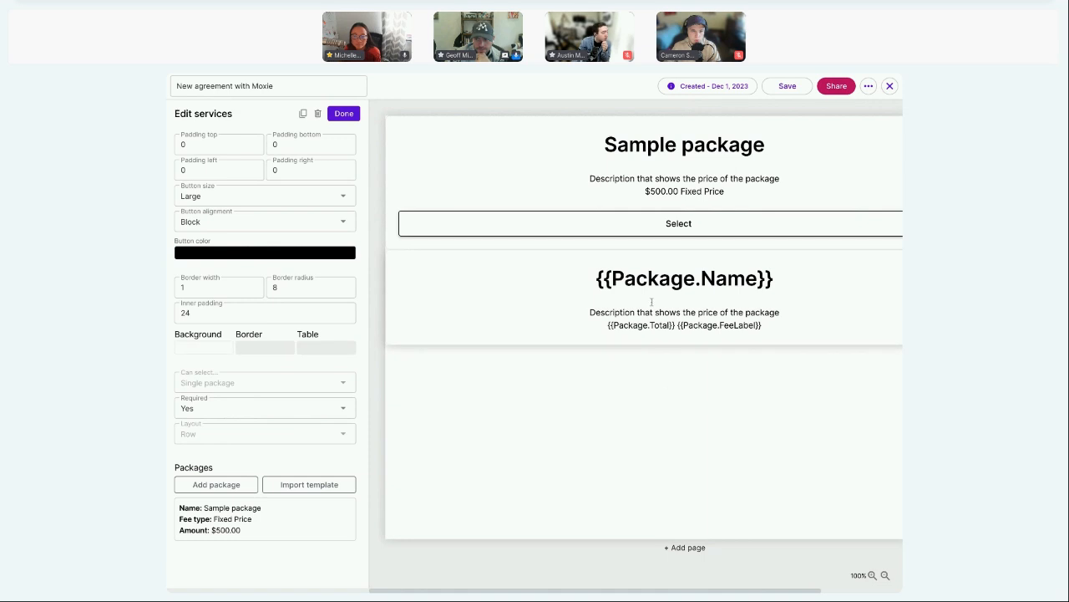
pyautogui.click(267, 406)
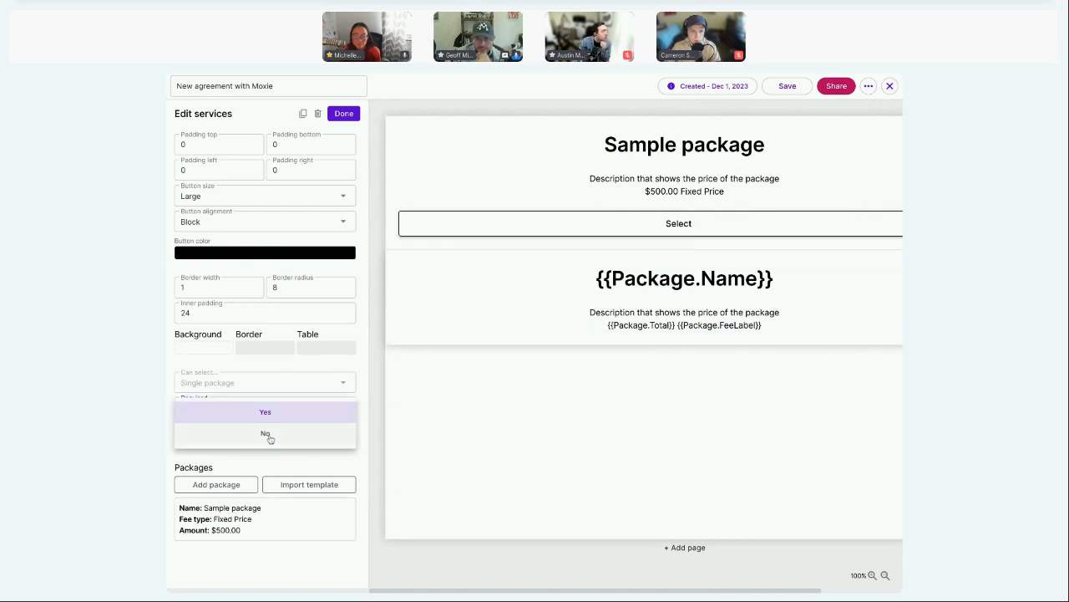
pyautogui.click(267, 434)
pyautogui.click(597, 463)
# Step: Add a second package to the upper services block and close the agreement
pyautogui.click(591, 198)
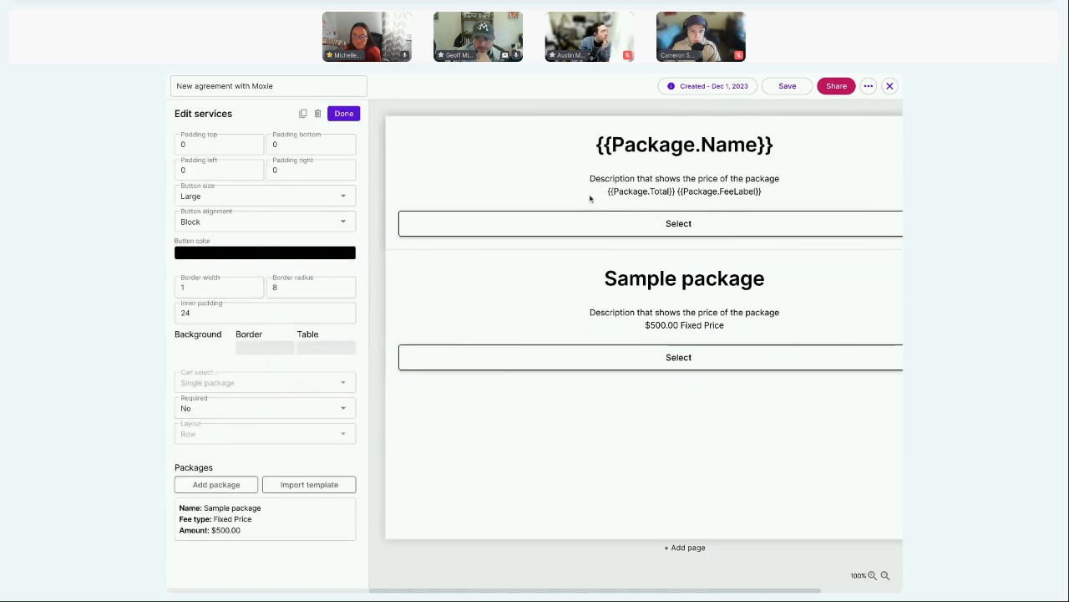
pyautogui.click(236, 491)
pyautogui.click(745, 486)
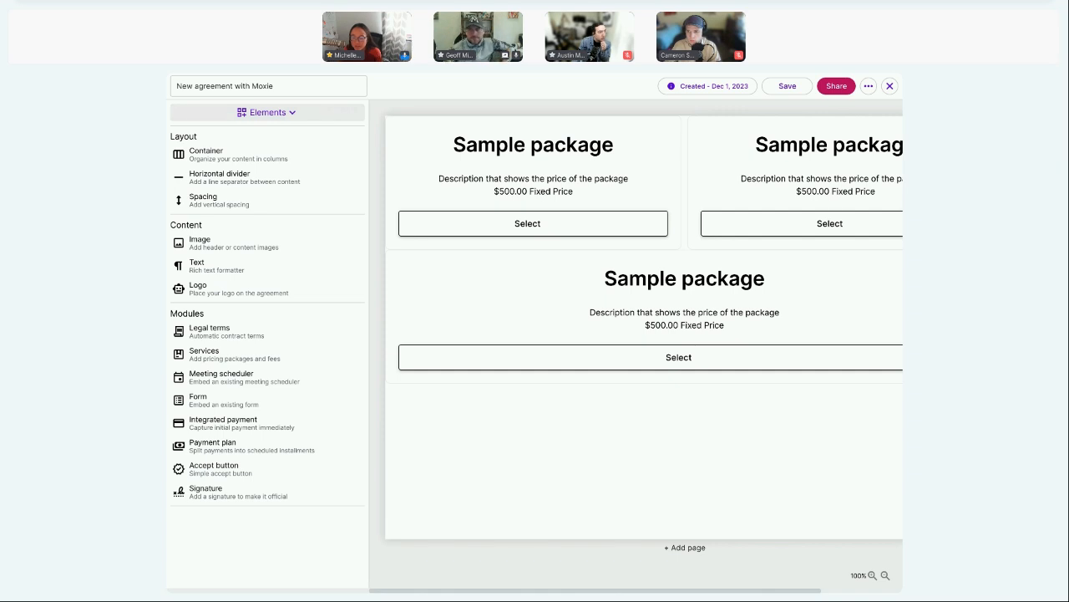
pyautogui.click(889, 86)
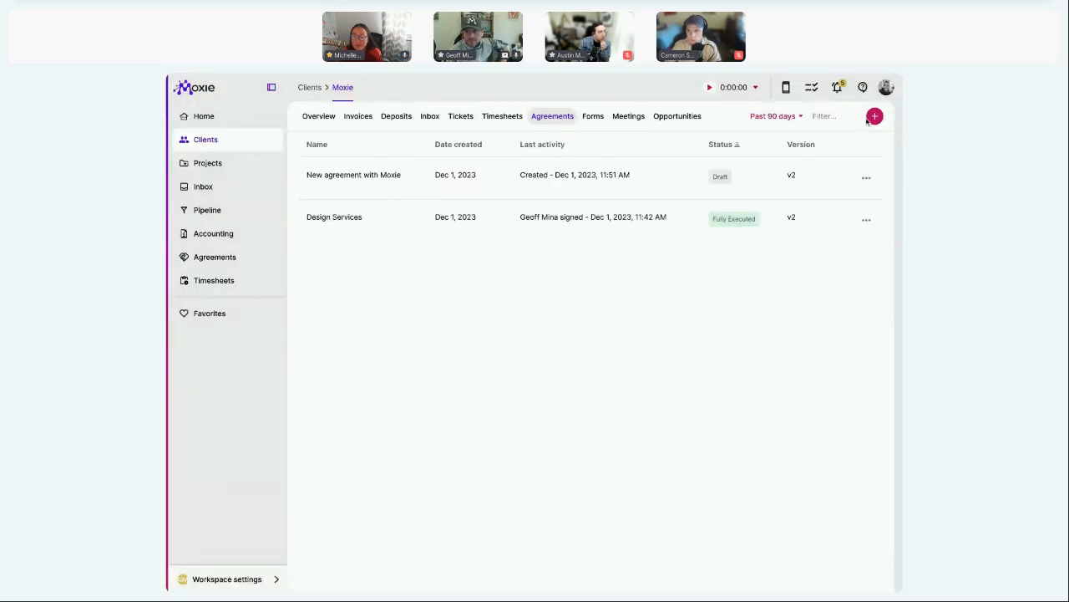
# Step: Reopen the draft "New agreement with Moxie" and insert a text block between the two services blocks
pyautogui.click(610, 217)
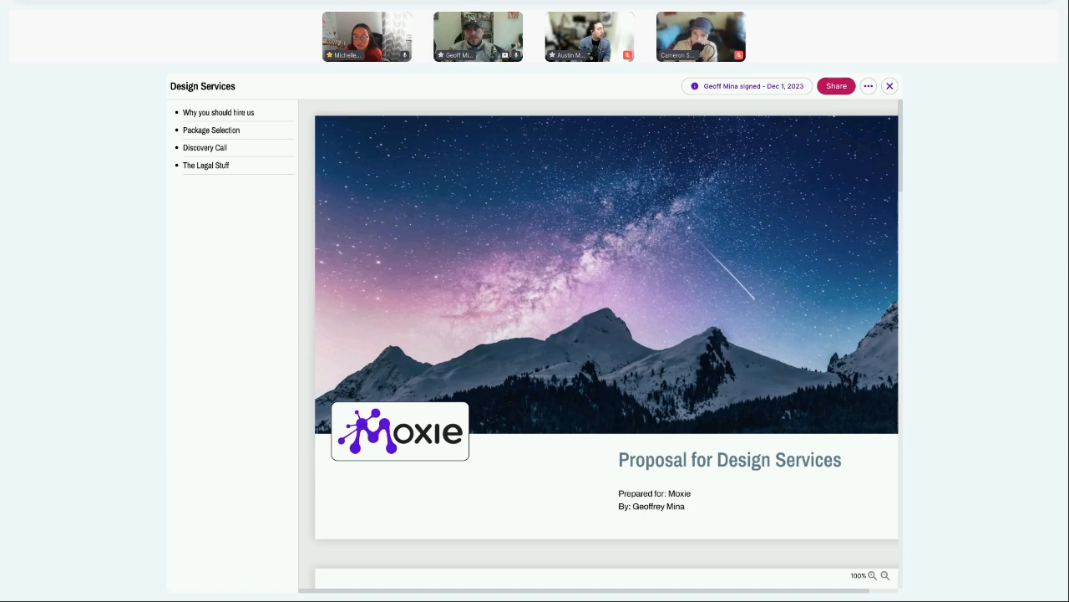
pyautogui.click(890, 86)
pyautogui.click(643, 171)
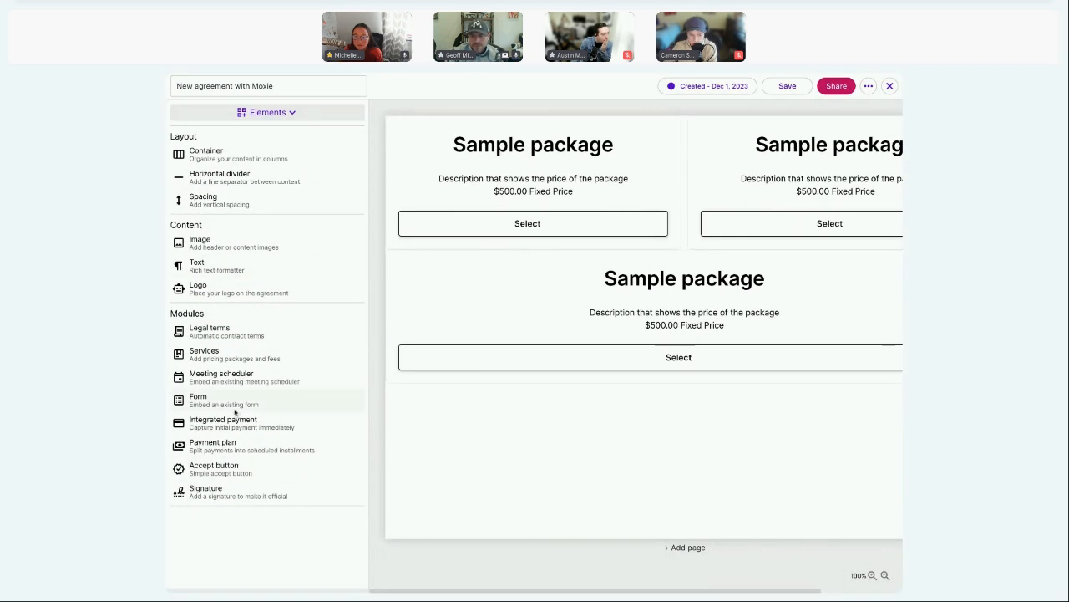
pyautogui.moveTo(215, 265); pyautogui.dragTo(533, 448)
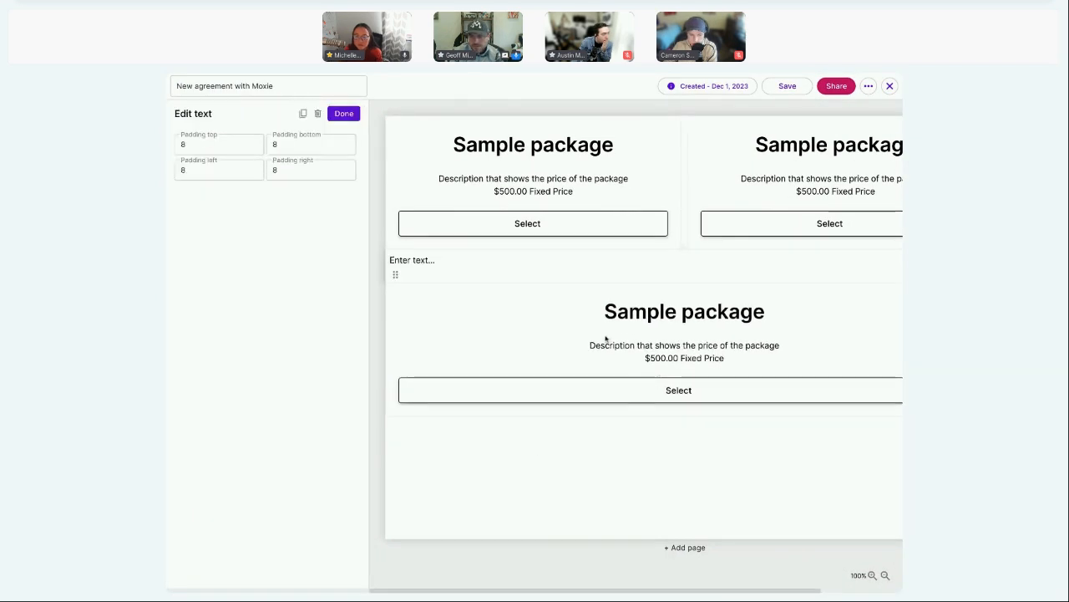
# Step: Inspect the HTML source code of the new text block, and finish editing the block
pyautogui.click(452, 259)
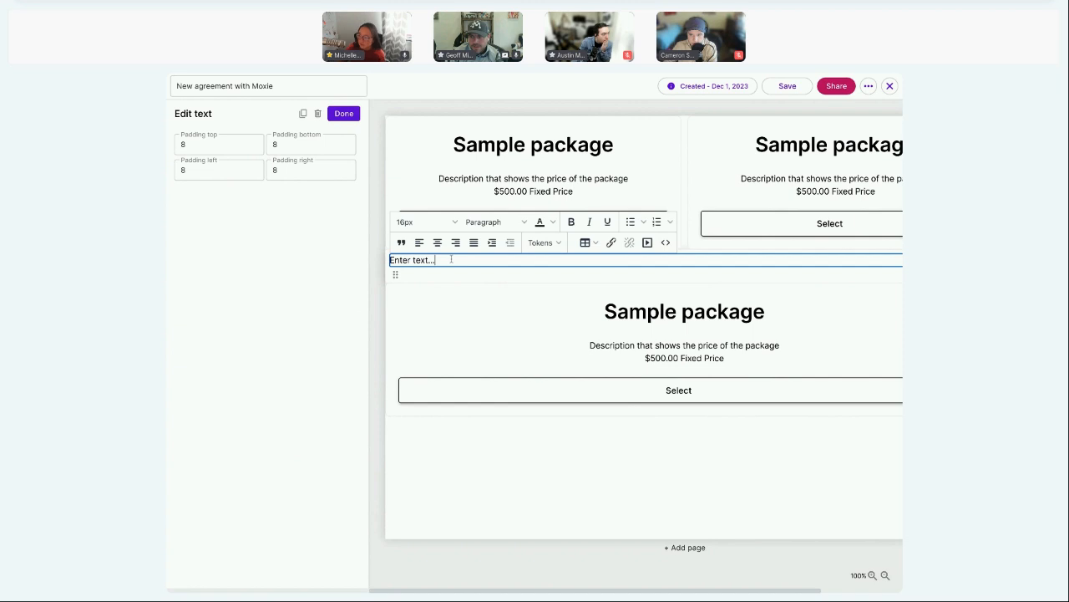
pyautogui.click(666, 243)
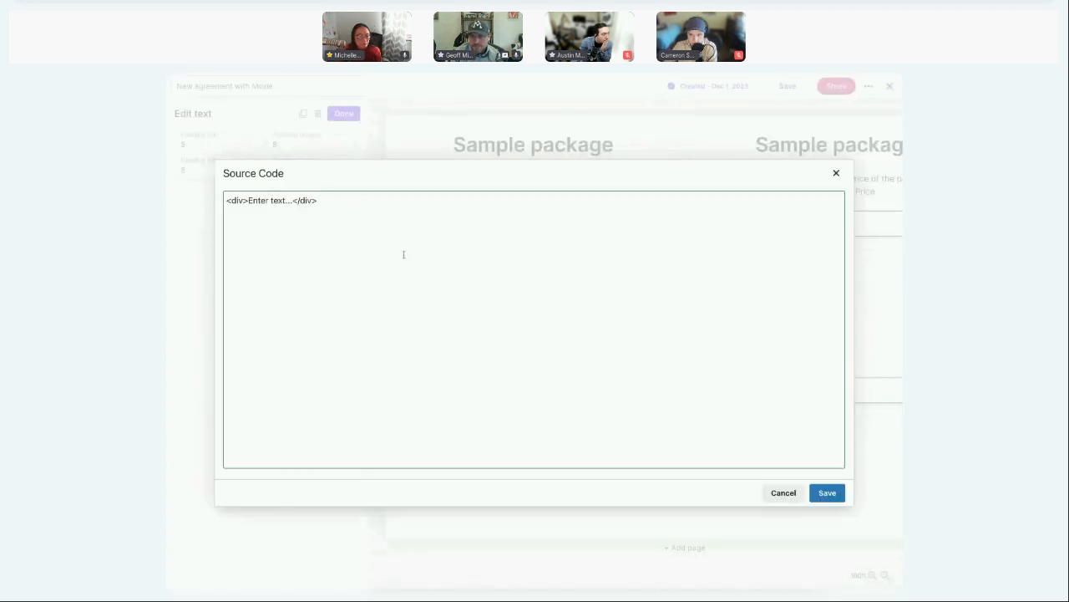
pyautogui.click(820, 493)
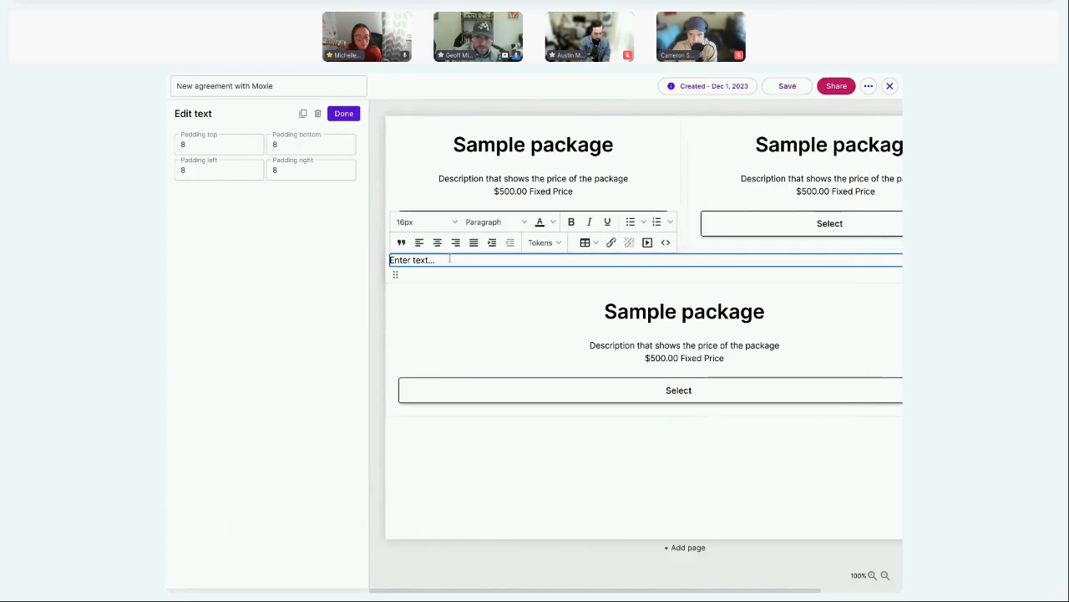
pyautogui.click(666, 242)
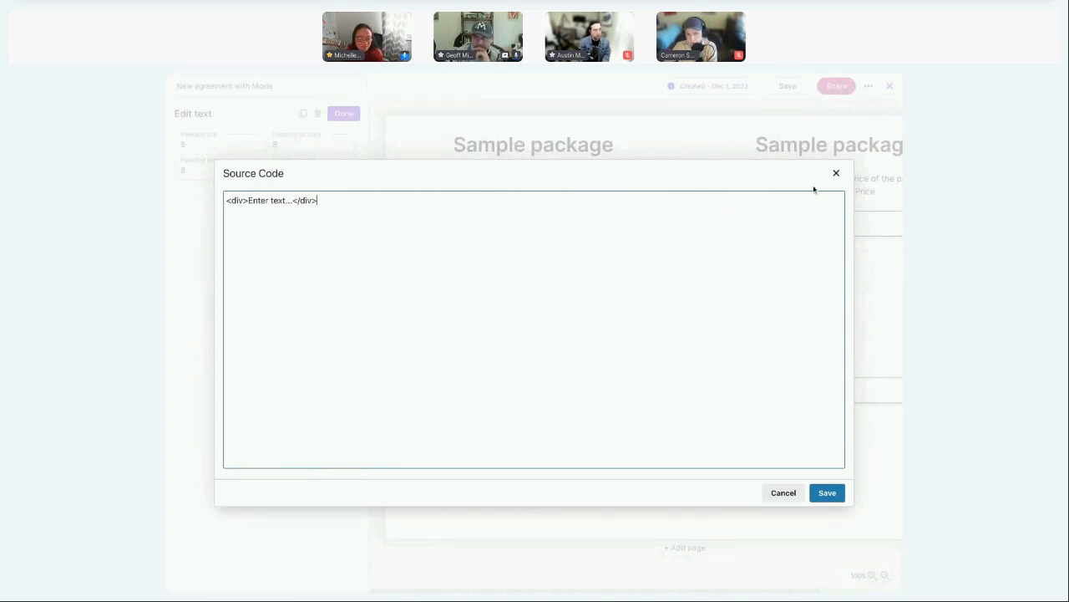
pyautogui.click(837, 173)
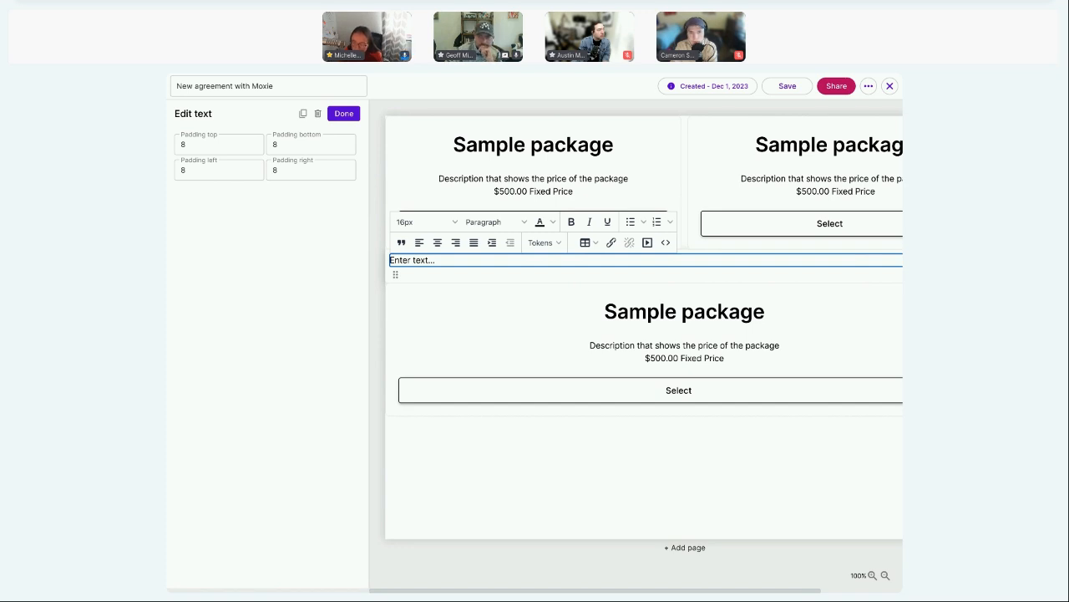
pyautogui.click(186, 369)
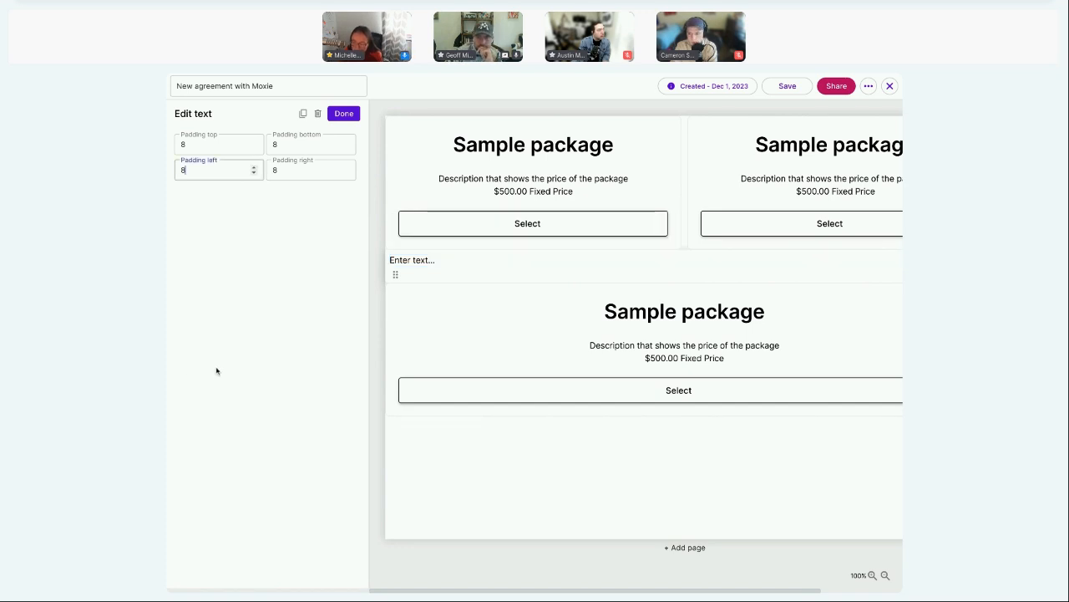
pyautogui.click(346, 115)
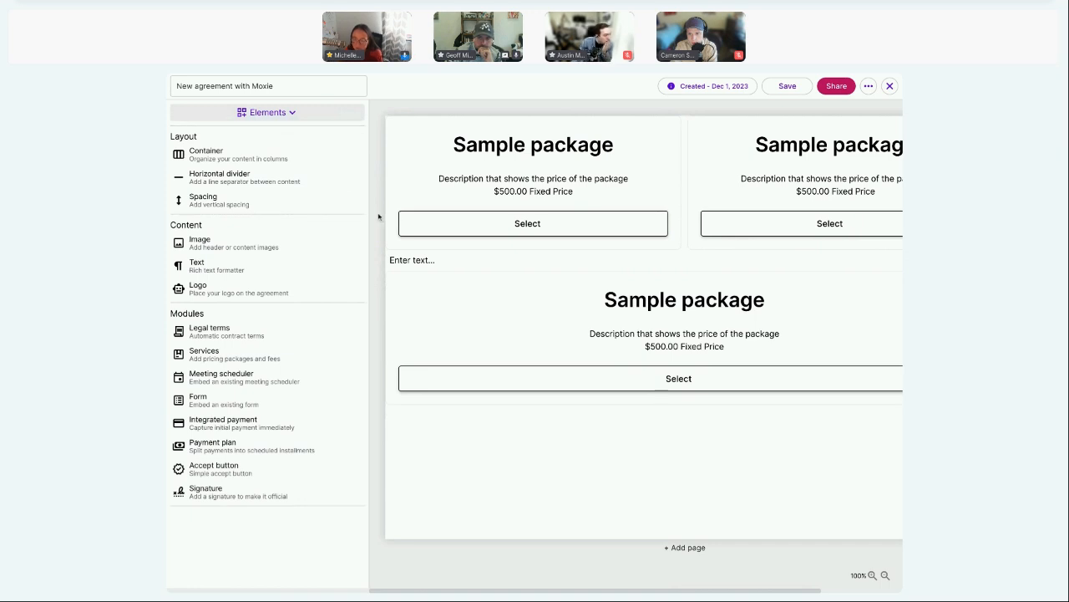